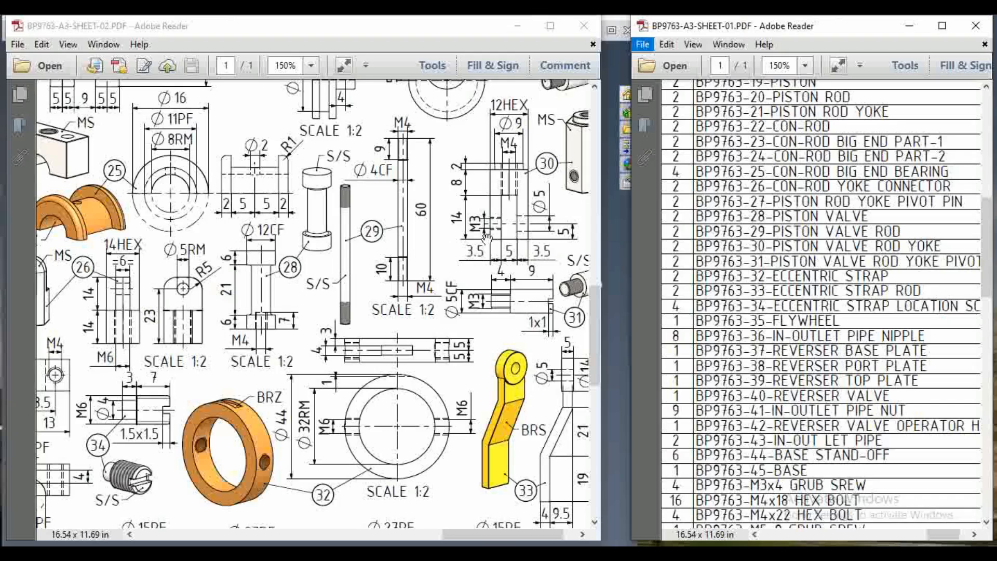
Step: Create a new part document for the piston valve and start a sketch on the Front plane
drag(522, 233, 457, 256)
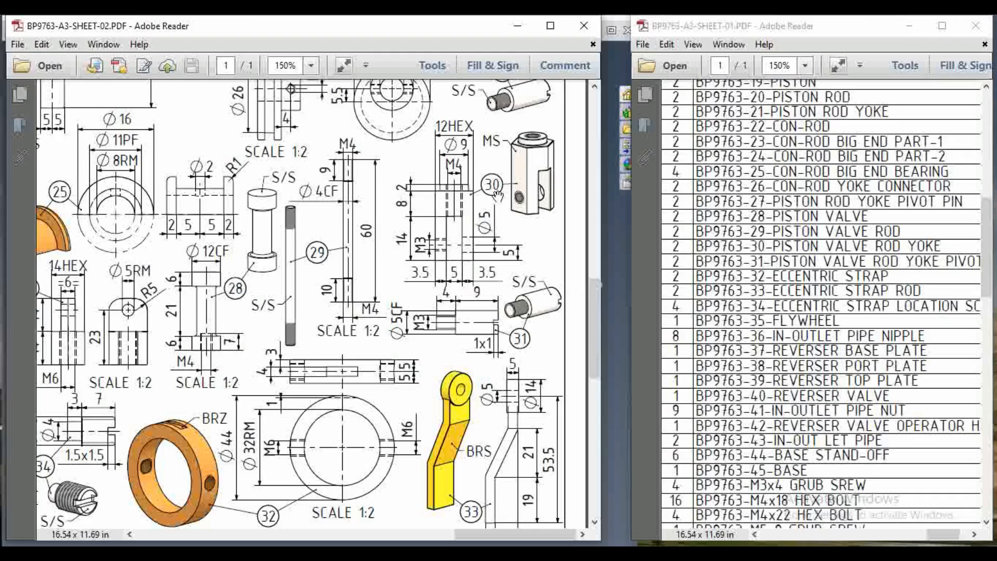
drag(397, 266, 461, 260)
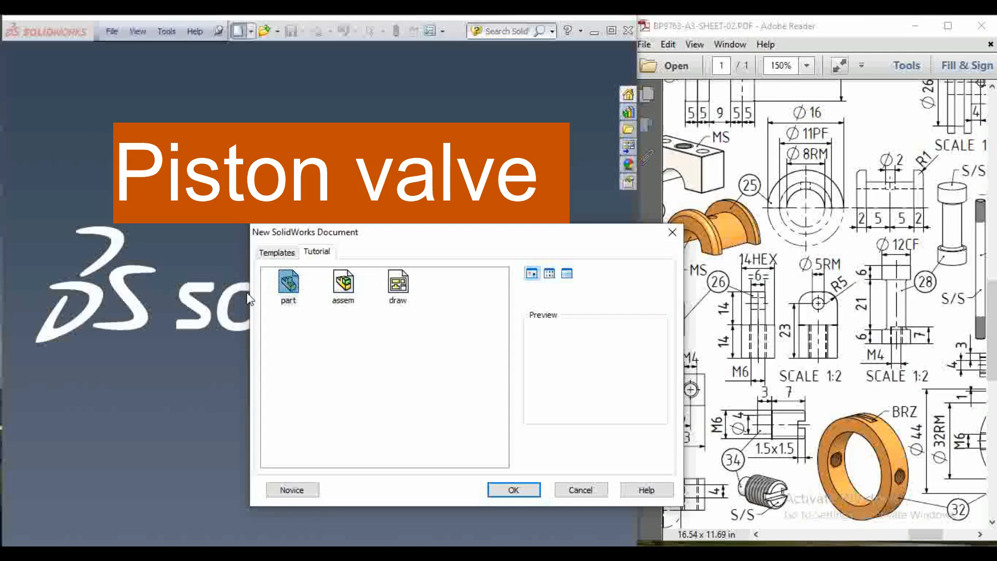
click(513, 490)
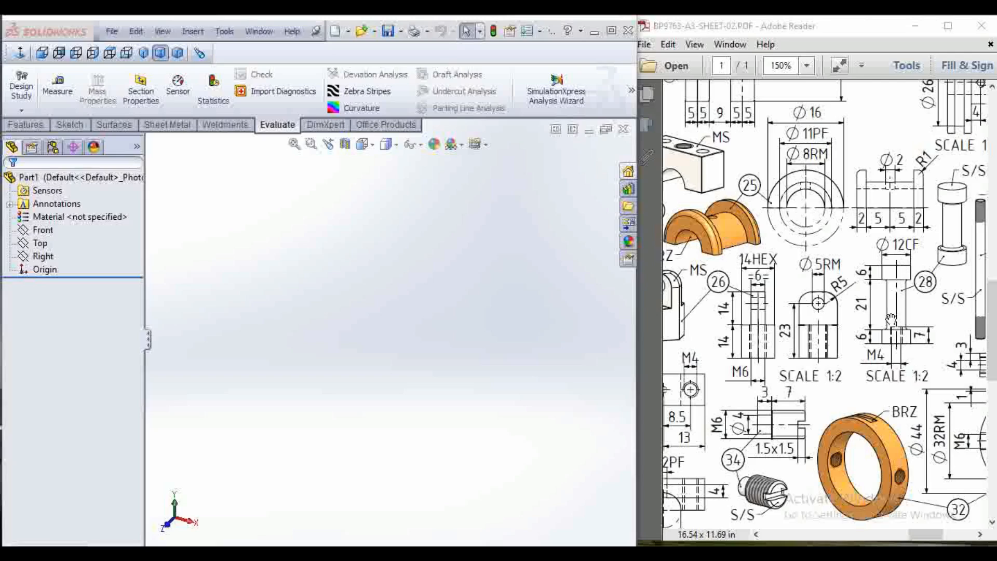
click(422, 306)
click(49, 230)
click(58, 210)
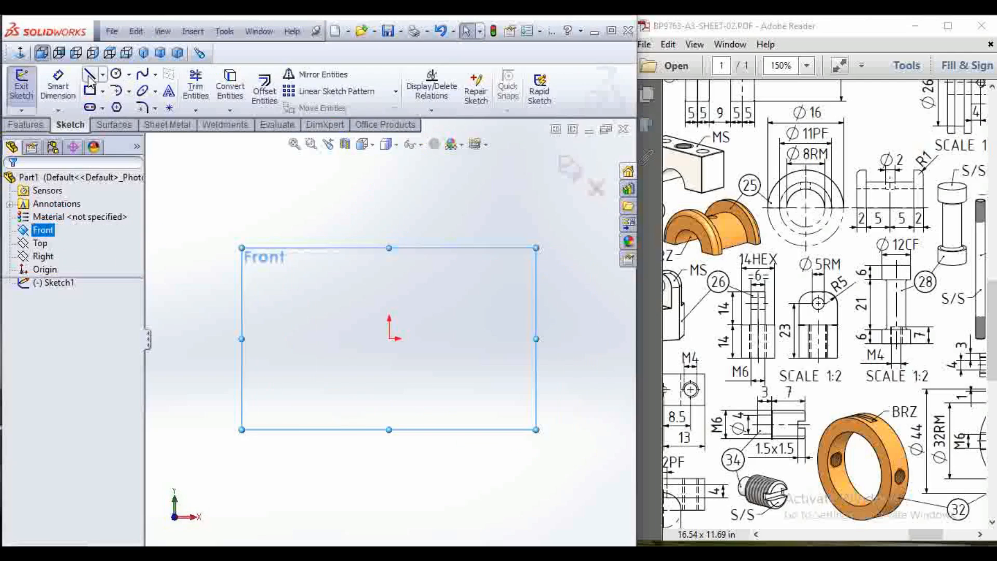
Step: Draw a vertical centerline about 89 mm long passing through the origin
click(102, 75)
click(117, 105)
click(389, 259)
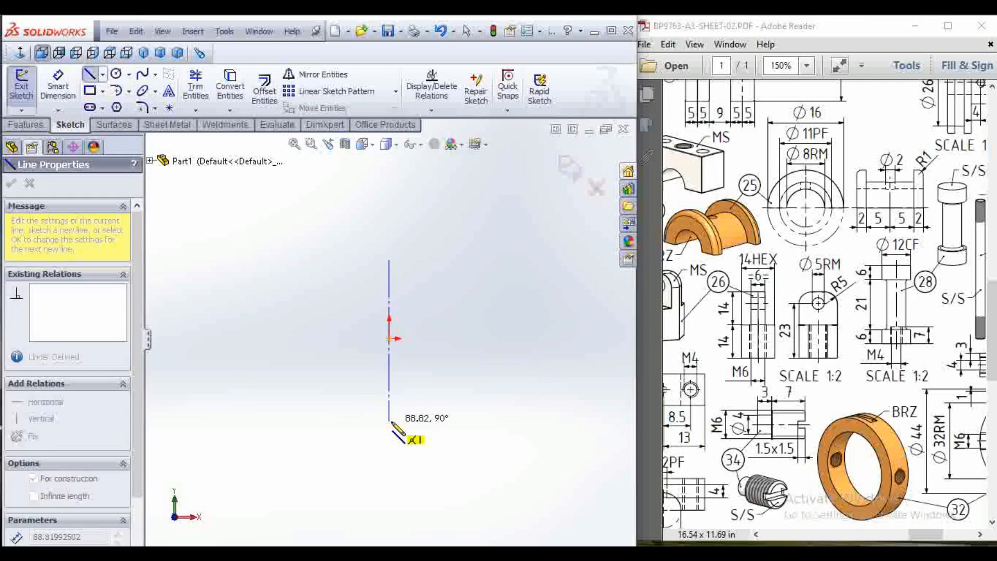
click(389, 421)
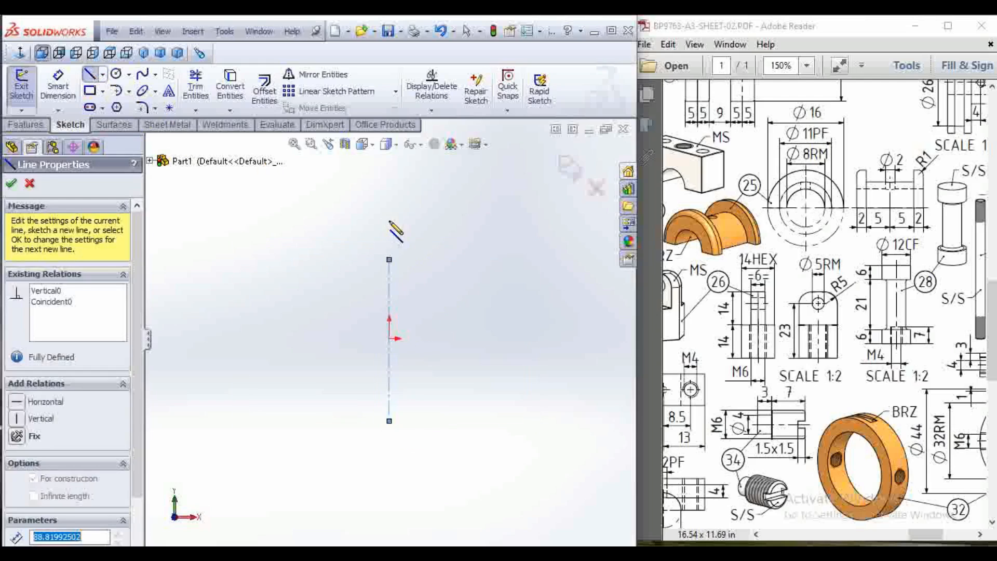
key(Escape)
Step: Sketch a closed stepped half profile from the origin beside the centerline, about 22 mm wide and 52 mm tall, with a neck about 11 mm wide
click(90, 75)
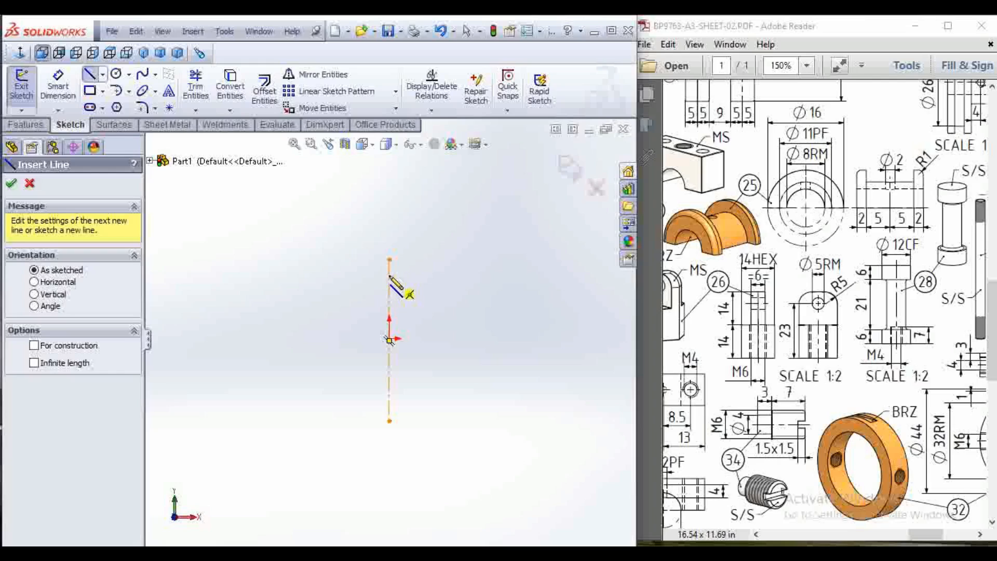
click(389, 338)
click(430, 338)
click(430, 311)
click(409, 311)
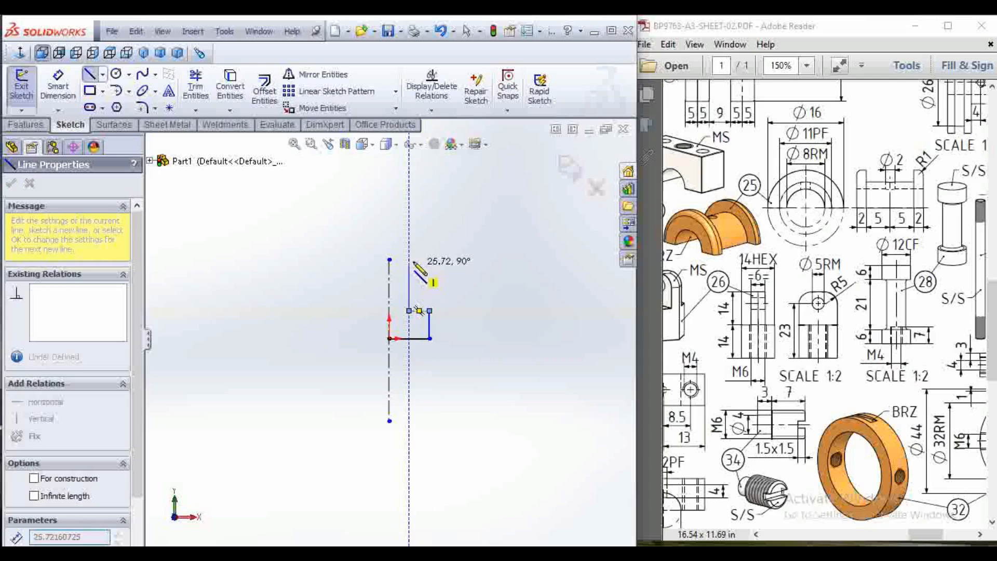
click(409, 267)
click(429, 267)
click(430, 243)
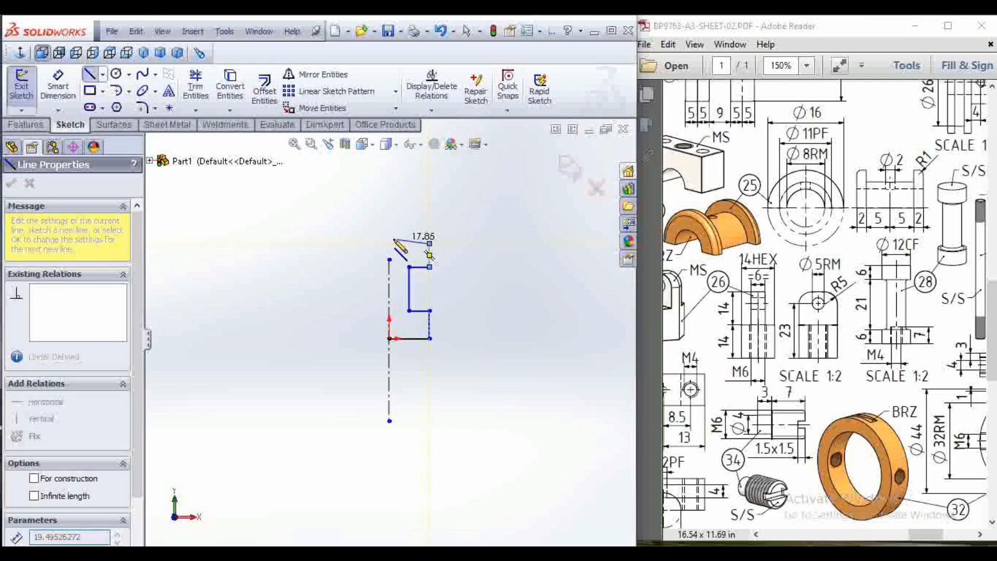
click(390, 243)
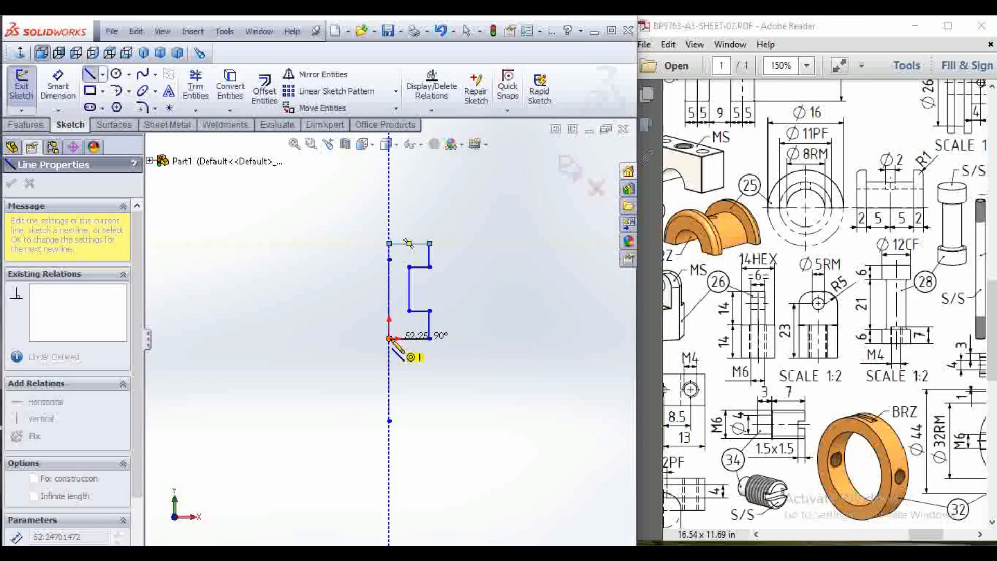
click(389, 338)
key(Escape)
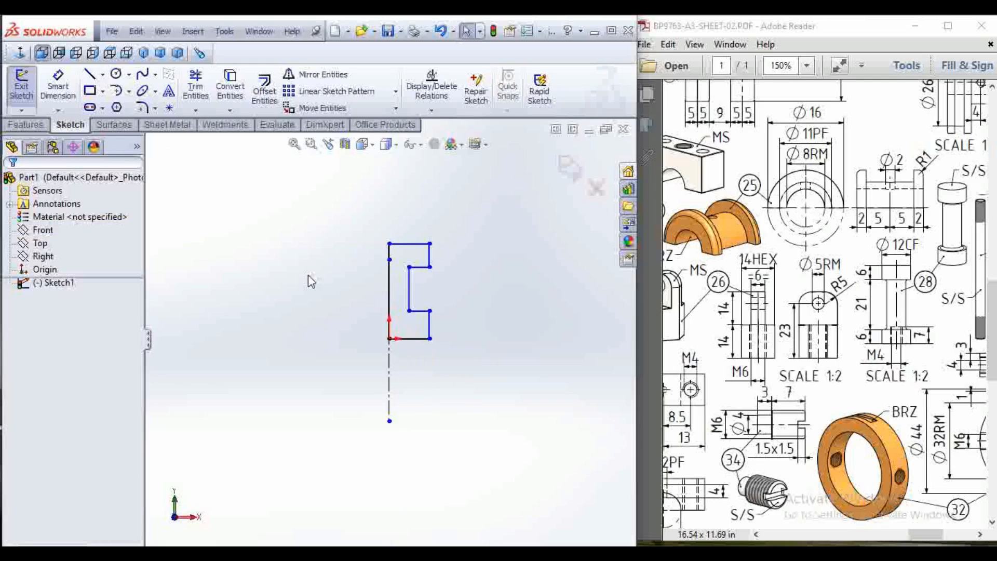
Step: Add doubled-distance diameter dimensions across the centerline for the neck, the upper collar and the lower collar
click(58, 83)
click(409, 294)
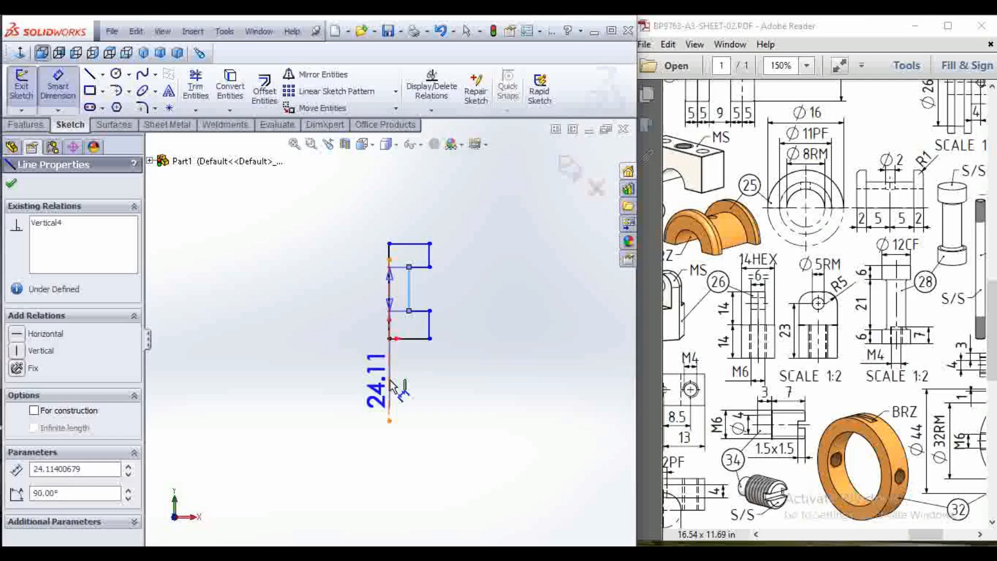
click(389, 374)
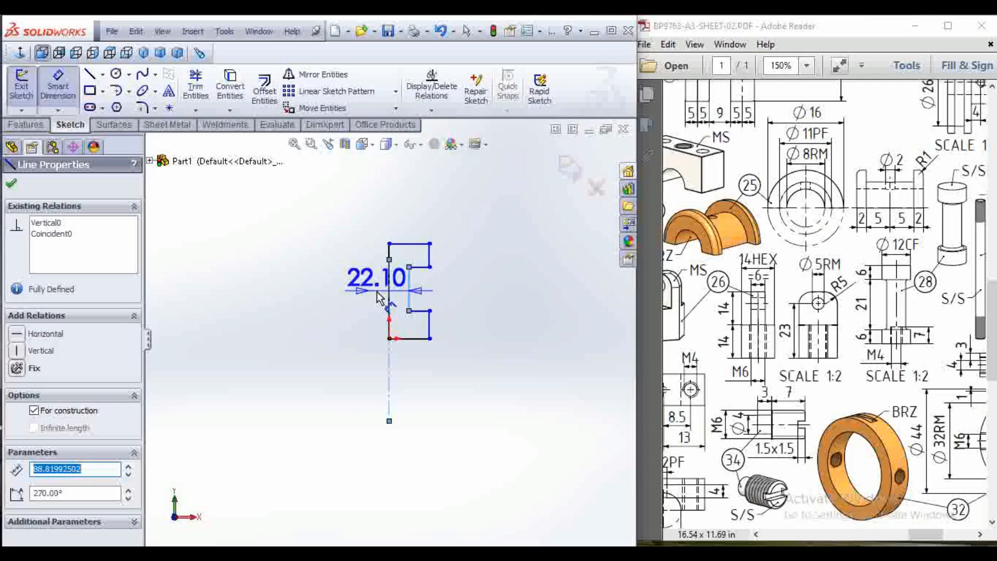
click(377, 298)
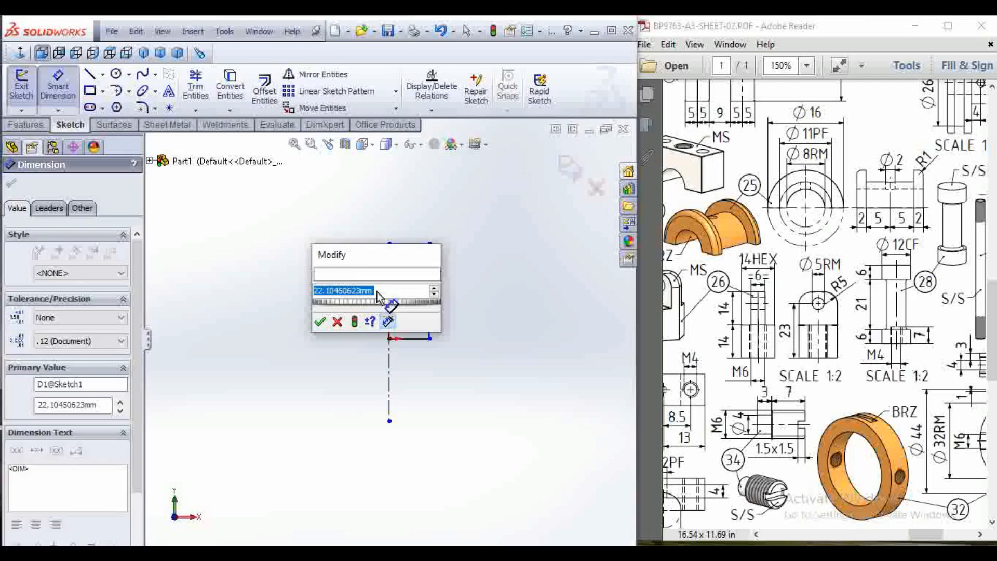
click(335, 322)
click(430, 260)
click(390, 208)
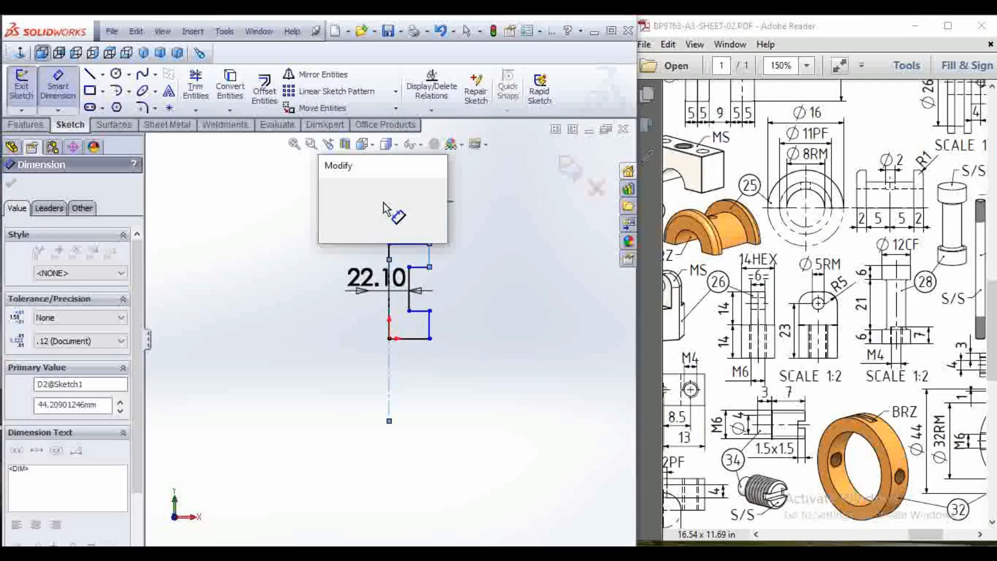
key(Return)
click(431, 333)
click(390, 390)
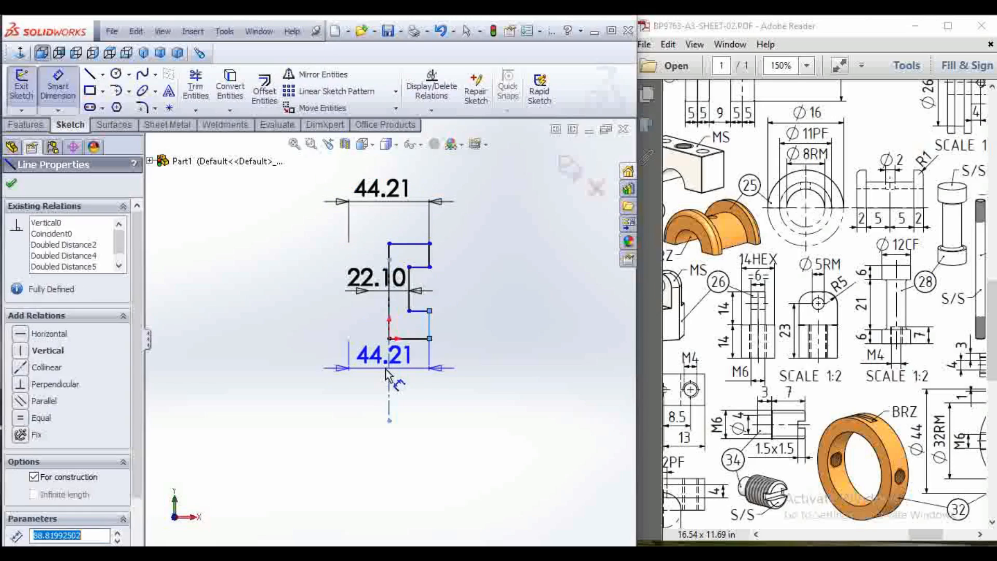
click(382, 385)
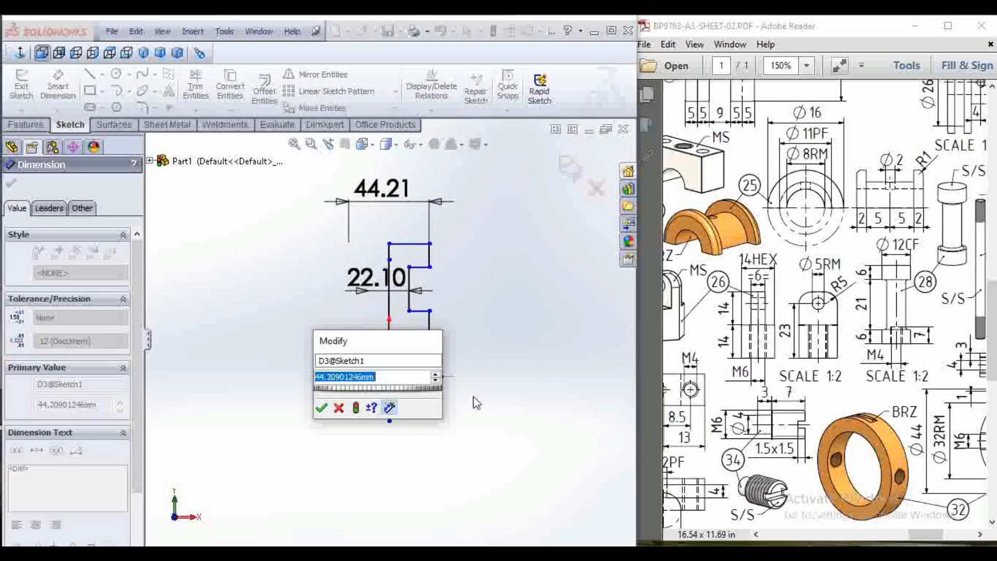
key(Return)
Step: Set the neck's diameter to 8 mm, following part 28 of the drawing
mouse_move(893, 308)
mouse_down()
mouse_move(755, 364)
mouse_move(740, 428)
mouse_move(939, 359)
mouse_up()
drag(748, 411, 943, 293)
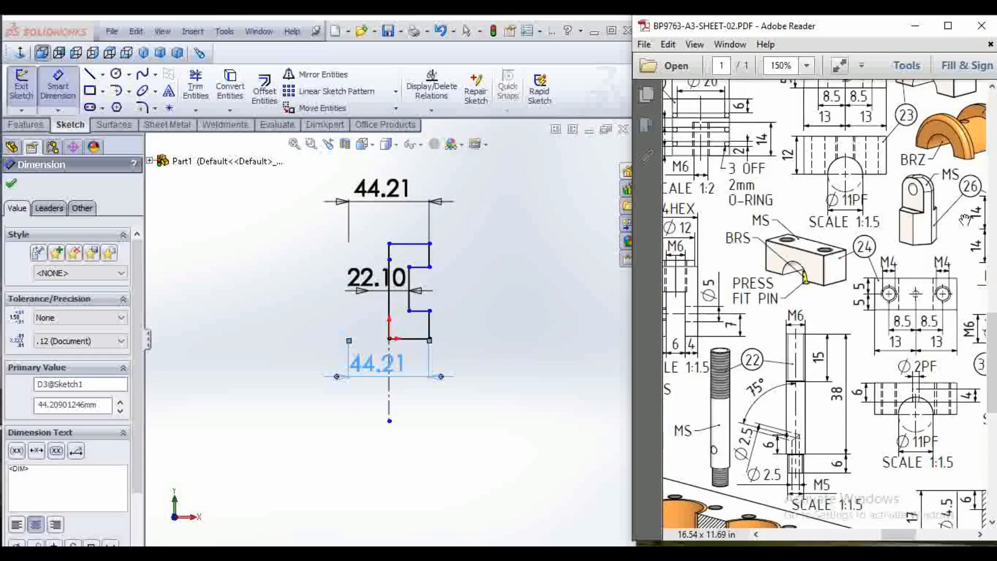
mouse_move(686, 383)
mouse_down()
mouse_move(847, 305)
mouse_move(785, 352)
mouse_move(975, 342)
mouse_move(930, 497)
mouse_move(837, 525)
mouse_move(719, 462)
mouse_up()
mouse_move(980, 387)
mouse_down()
mouse_move(779, 257)
mouse_move(784, 250)
mouse_move(709, 393)
mouse_up()
drag(860, 316, 785, 343)
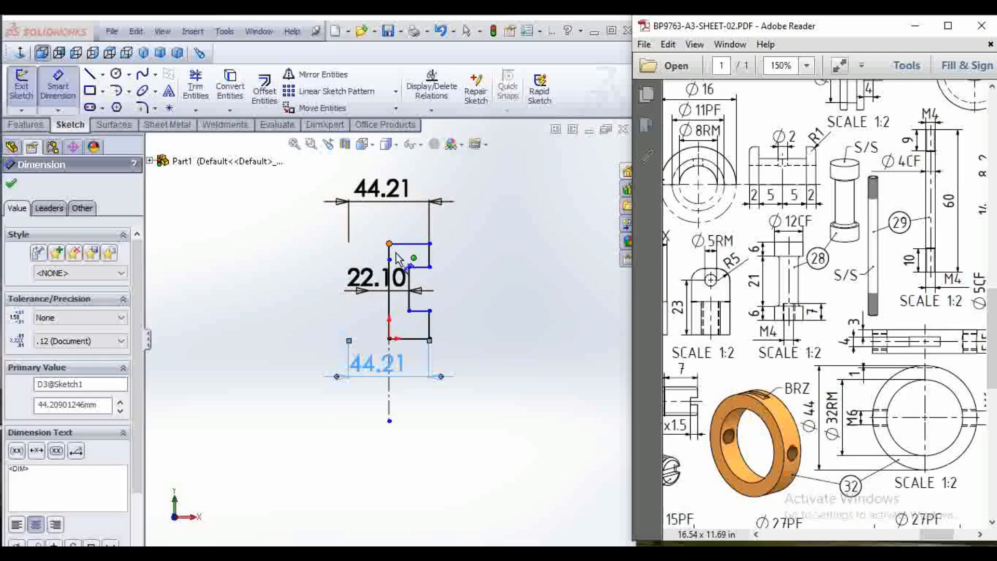
double_click(365, 278)
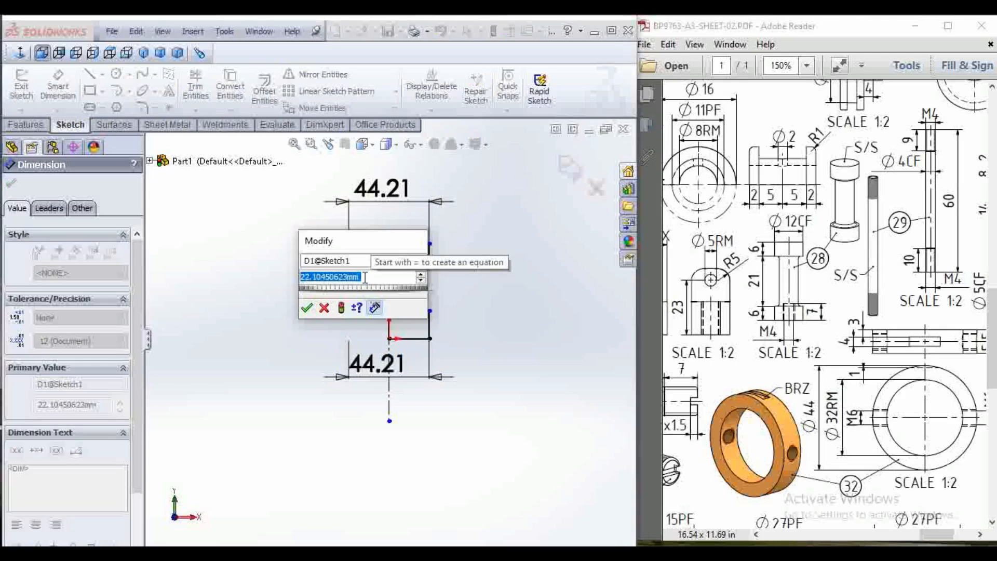
text(8)
key(Return)
Step: Set the diameters of the upper and lower collars to 12 mm each
double_click(381, 188)
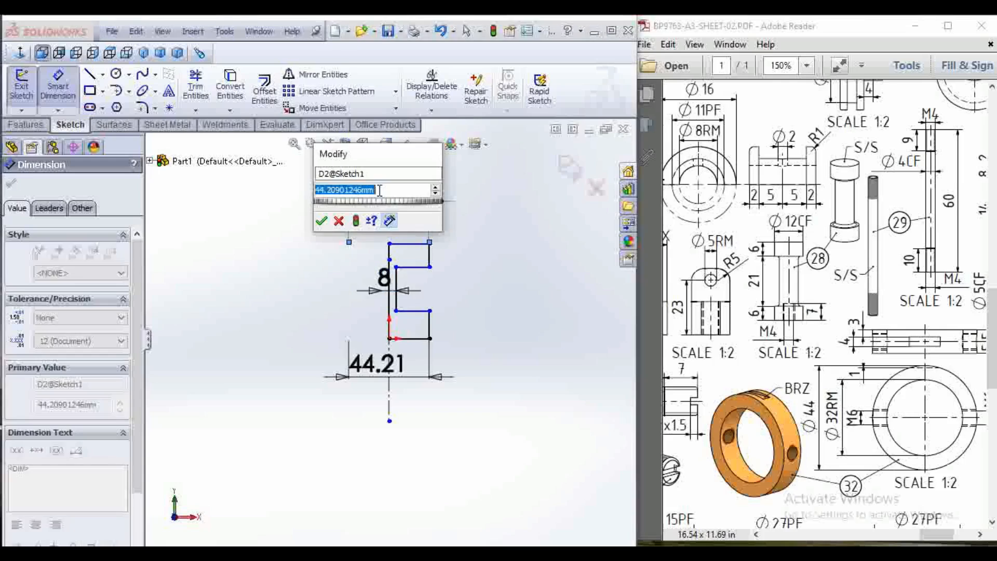
text(12)
key(Return)
double_click(370, 363)
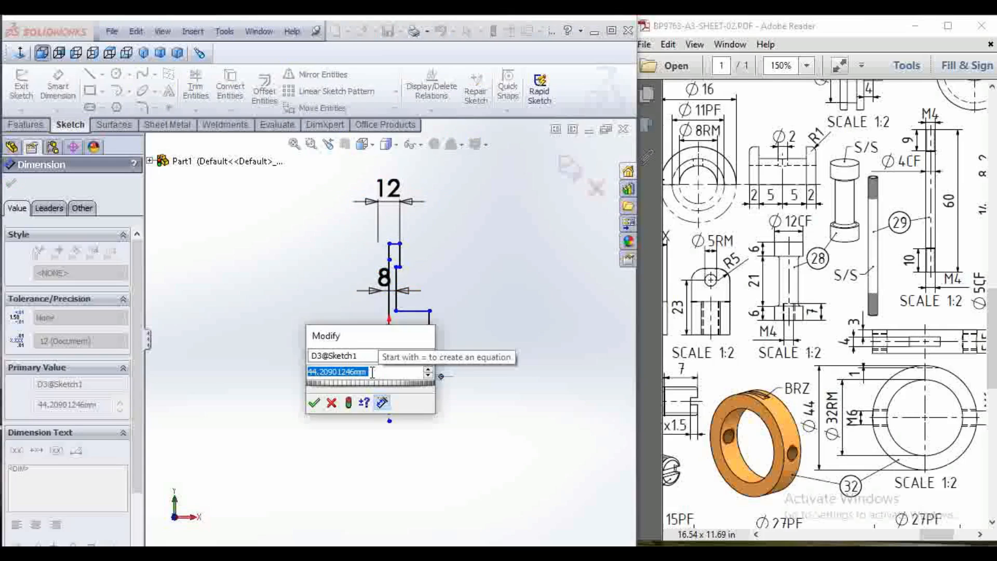
text(12)
key(Return)
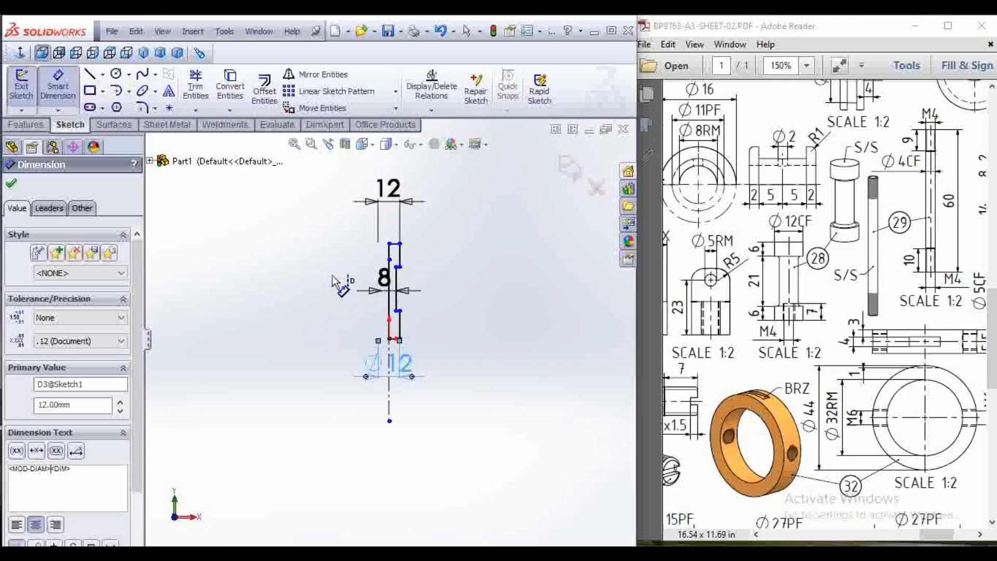
Step: Add the diameter symbol to the 8 mm neck dimension and both 12 mm collar dimensions
click(17, 543)
click(387, 189)
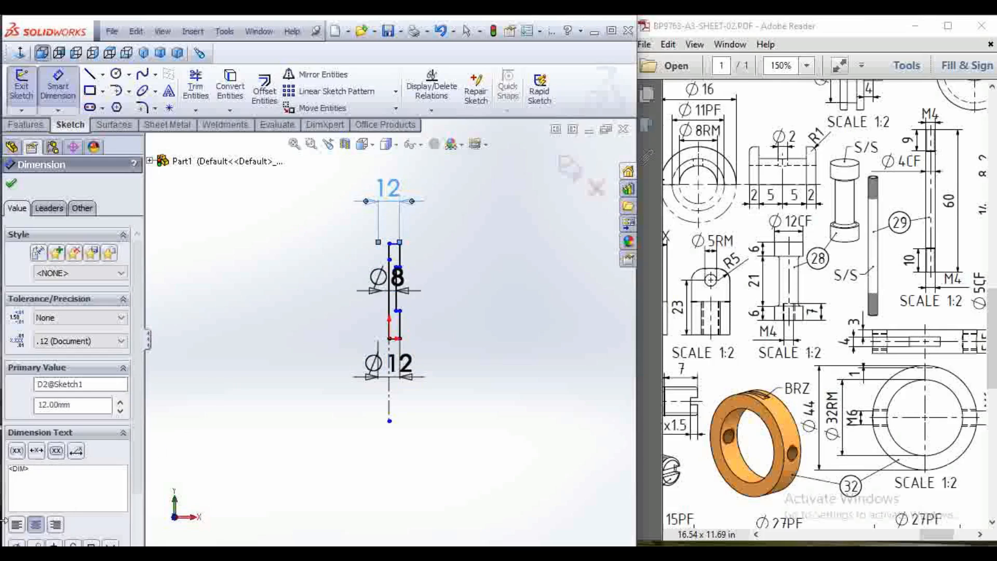
click(16, 544)
click(474, 366)
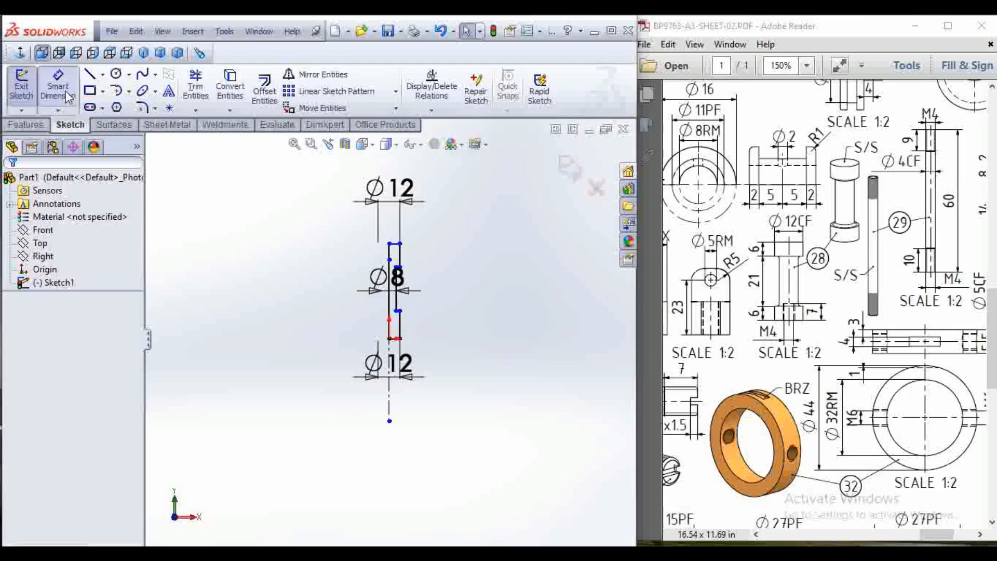
Step: Dimension the profile's heights: 6 mm for the upper collar, 21 mm for the neck and 6 mm for the lower collar
click(400, 257)
click(458, 243)
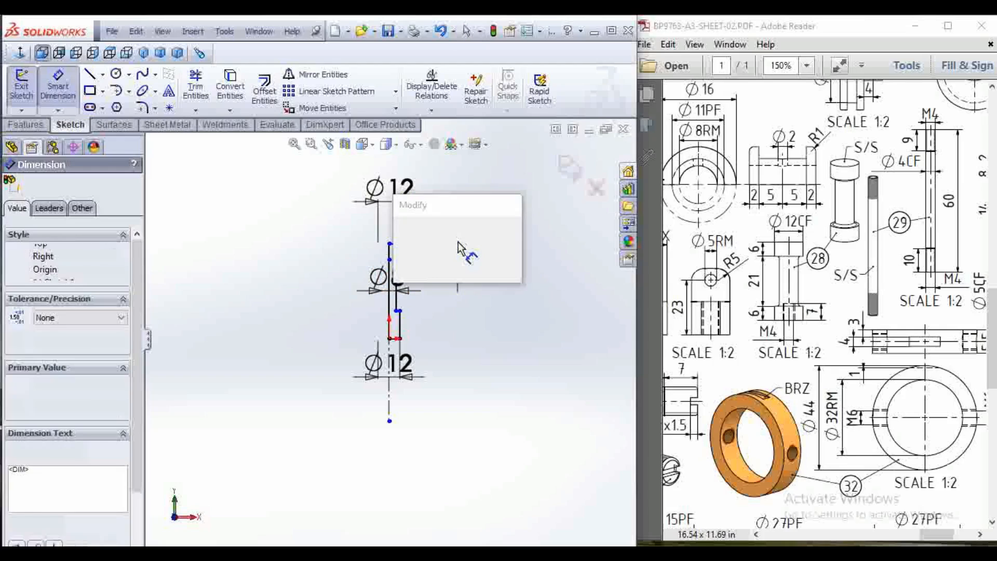
key(Return)
click(396, 295)
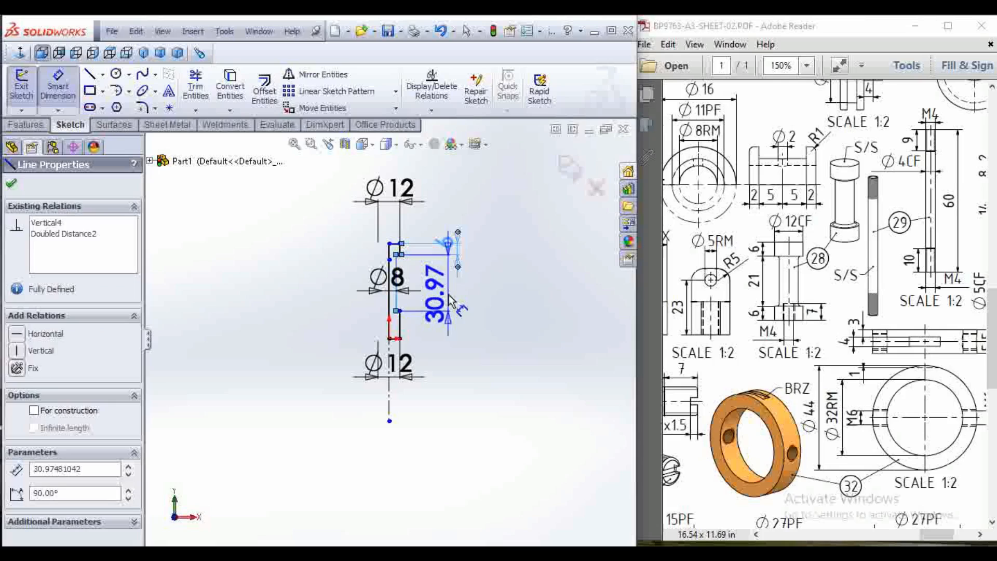
click(450, 300)
text(21)
key(Return)
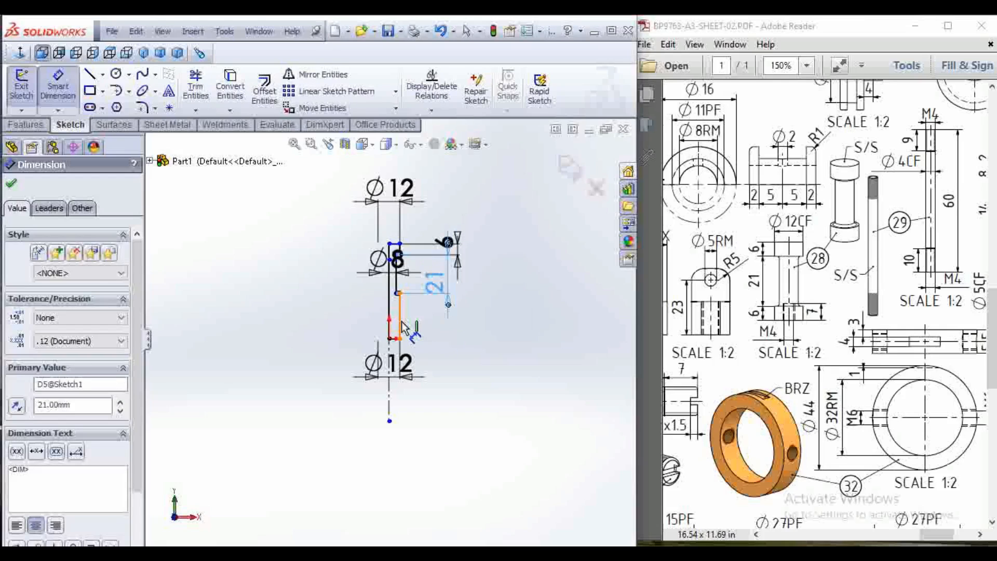
click(398, 316)
click(454, 333)
text(6)
key(Return)
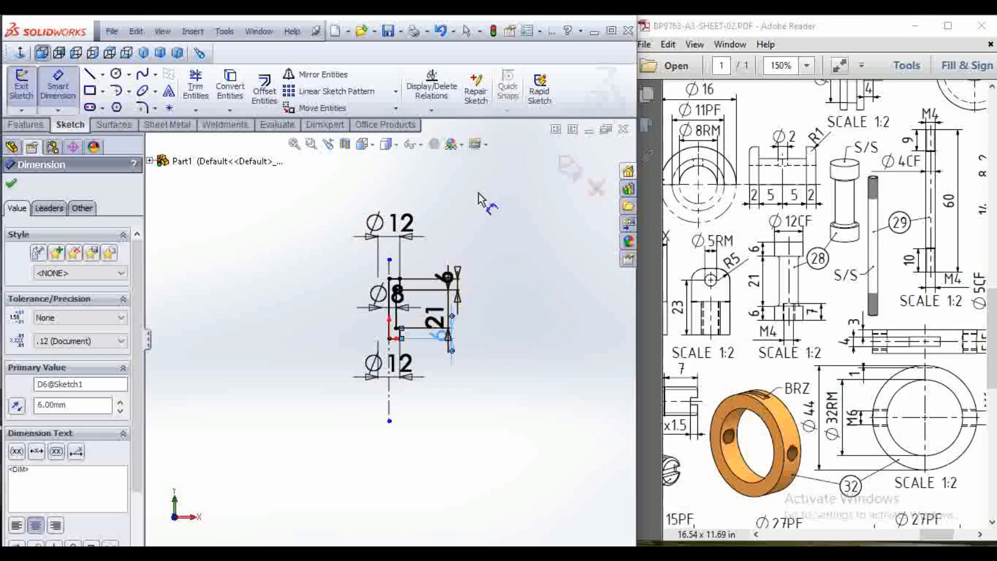
Step: Finish the sketch and revolve the profile 360 degrees around the centerline into a solid
click(571, 164)
scroll(411, 295, down, 5)
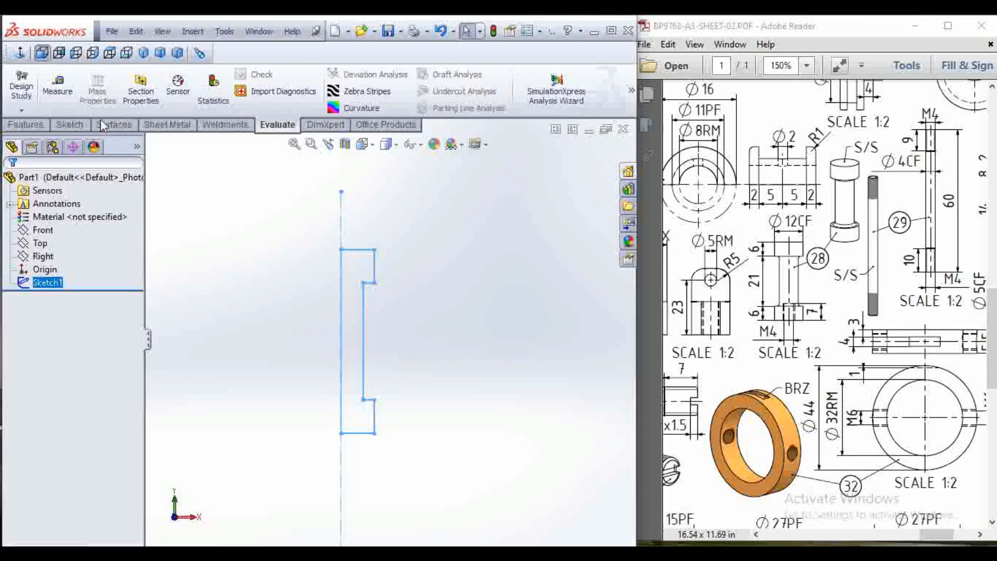
click(25, 124)
click(70, 94)
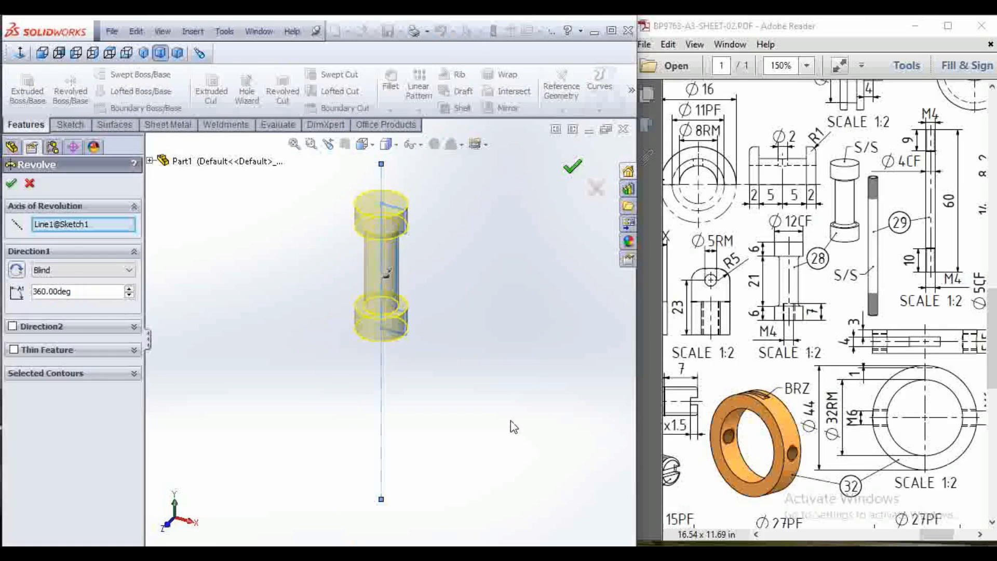
key(Return)
Step: Apply a small constant-radius fillet to the neck's cylindrical face where it meets the collars
middle_drag(489, 419, 474, 356)
scroll(395, 319, down, 5)
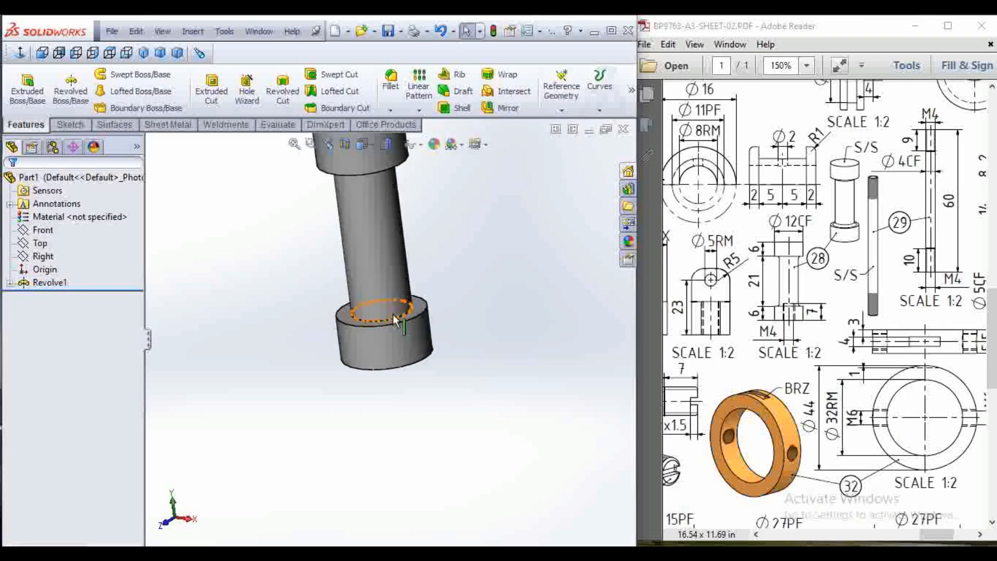
scroll(395, 319, down, 3)
click(390, 82)
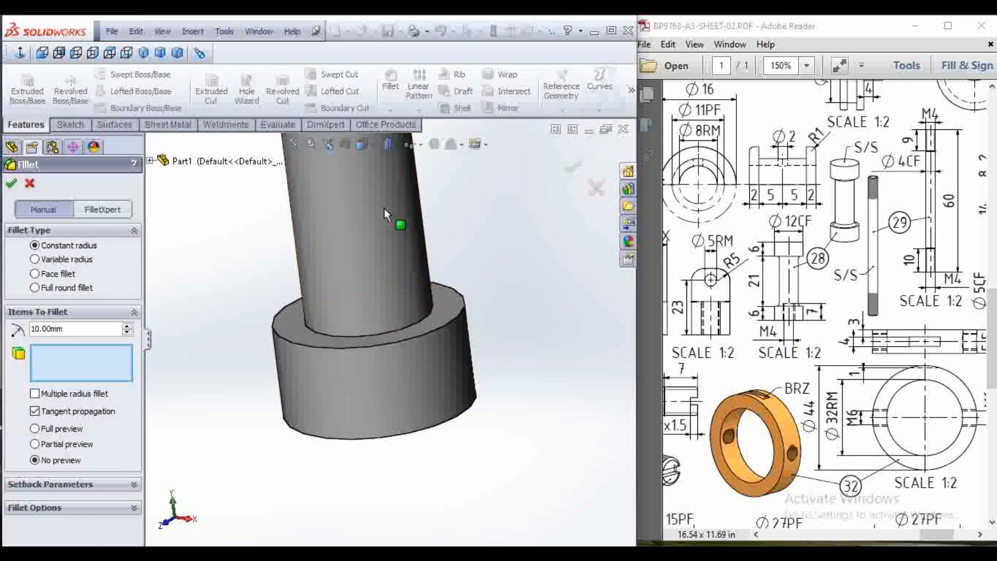
click(385, 210)
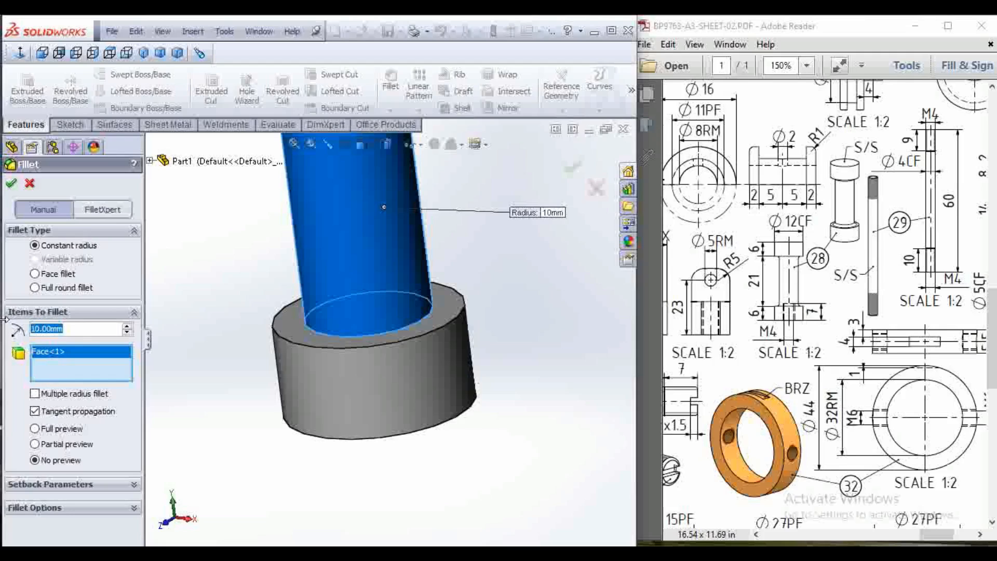
click(11, 183)
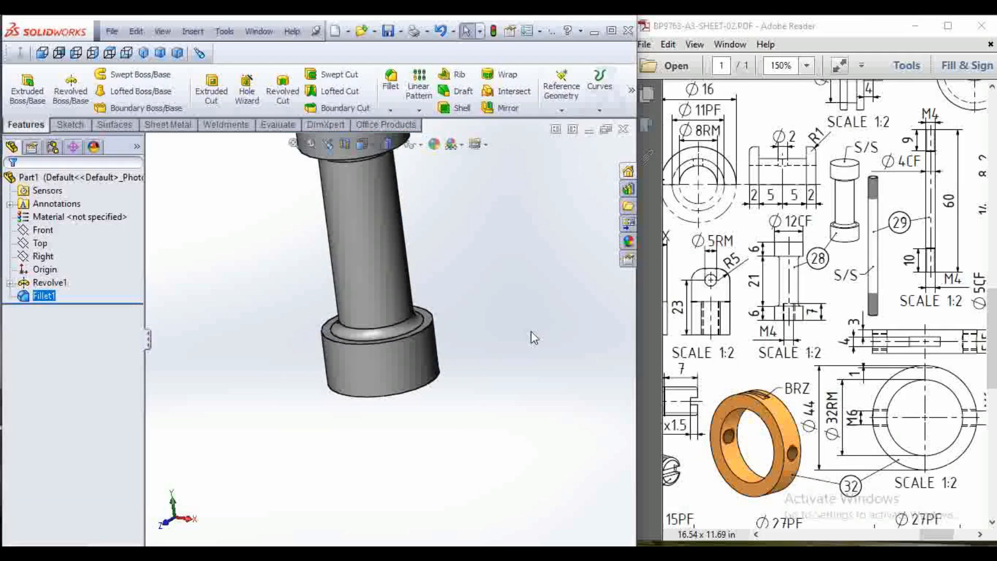
Step: Start a sketch on the lower collar's bottom face and draw a circle of about 2.9 mm radius centered on the origin
scroll(531, 332, up, 3)
middle_drag(531, 333, 463, 398)
click(462, 398)
scroll(372, 382, down, 5)
middle_drag(460, 333, 485, 313)
click(485, 313)
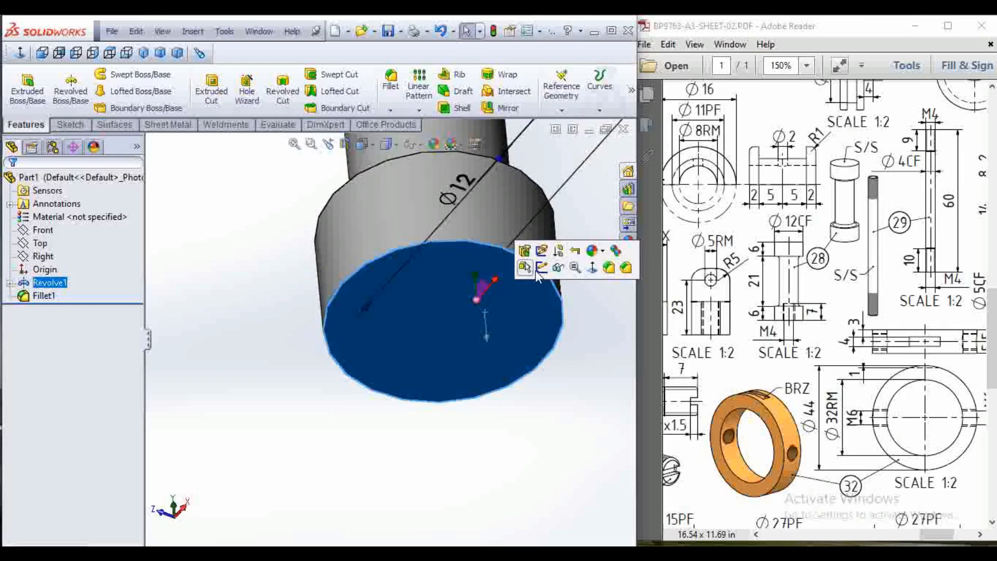
click(540, 268)
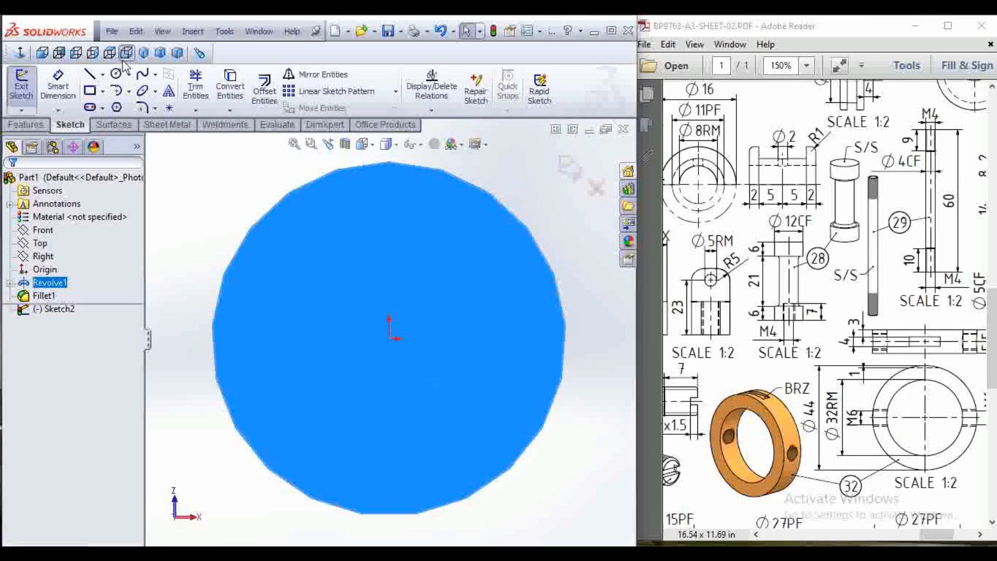
click(116, 73)
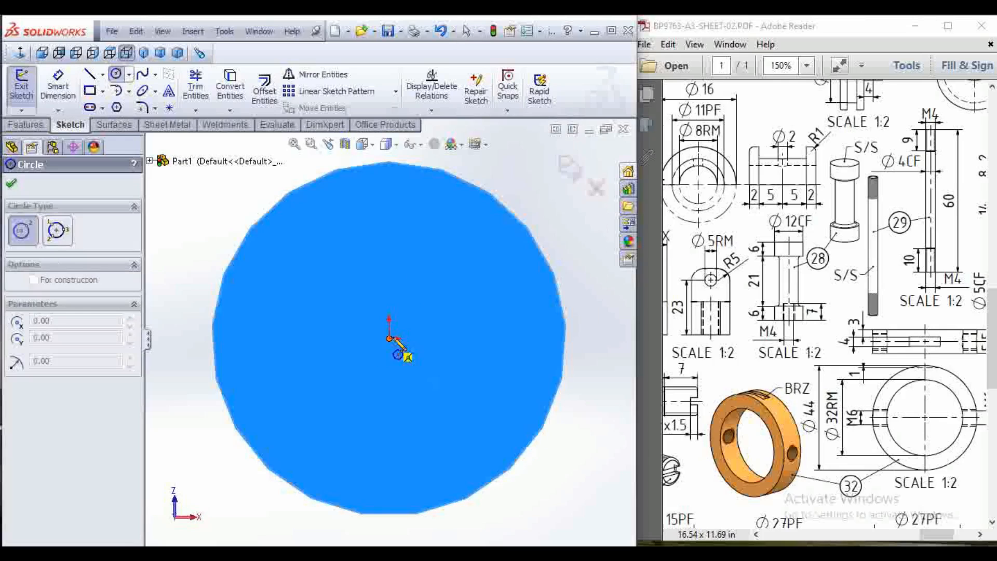
click(389, 339)
click(427, 269)
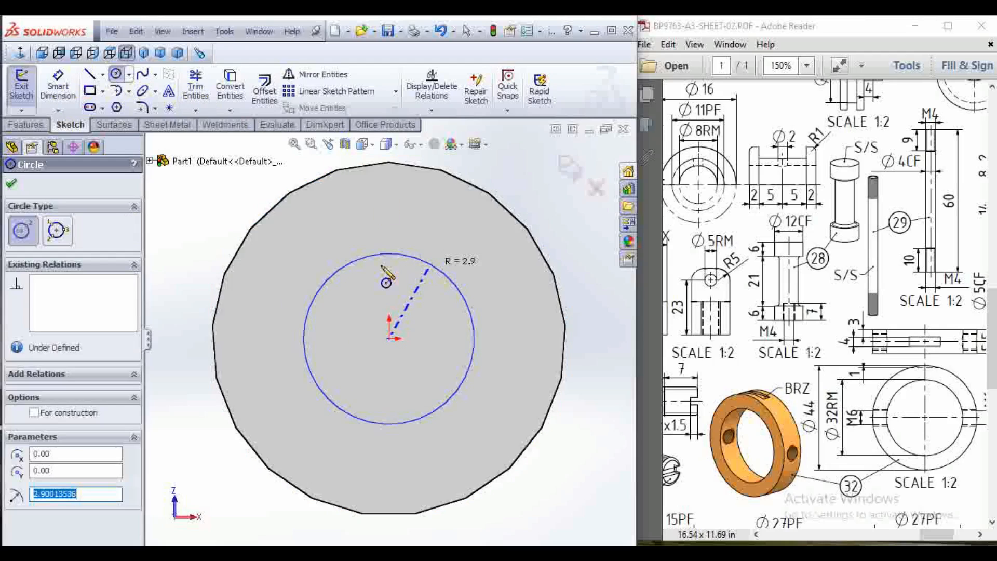
key(Escape)
Step: Dimension the circle's diameter as 4 mm and finish the sketch
click(385, 254)
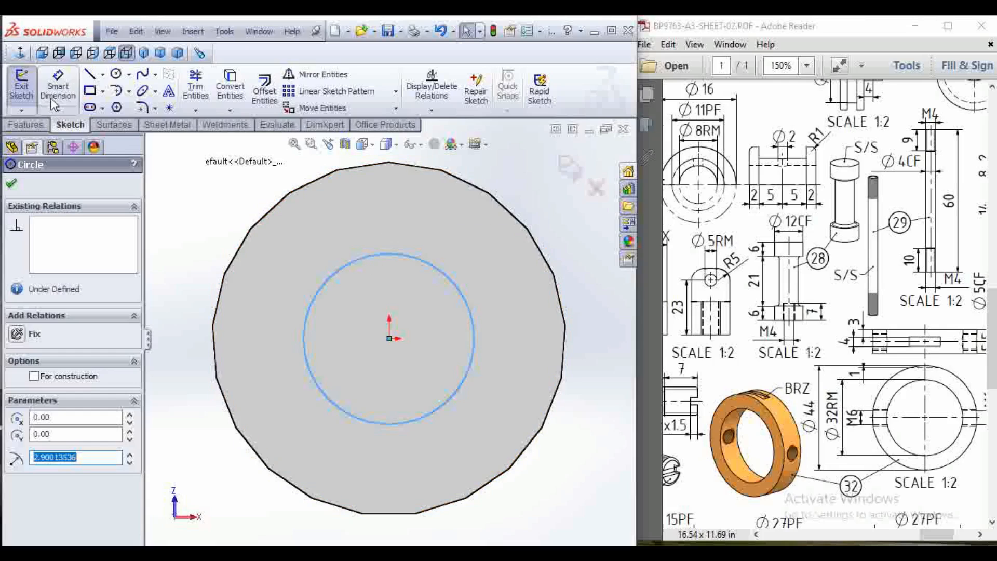
click(54, 101)
click(401, 257)
click(400, 191)
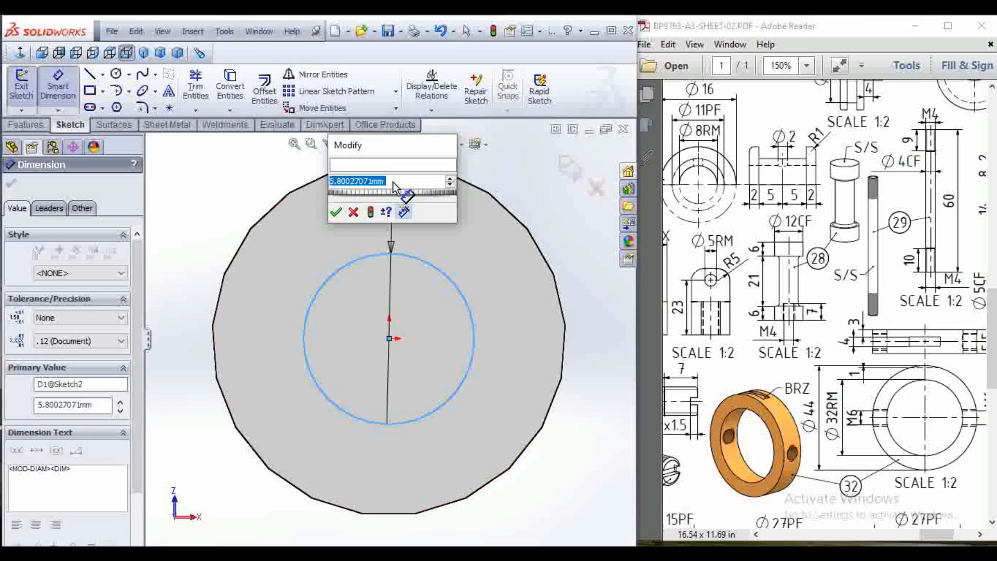
text(4)
key(Return)
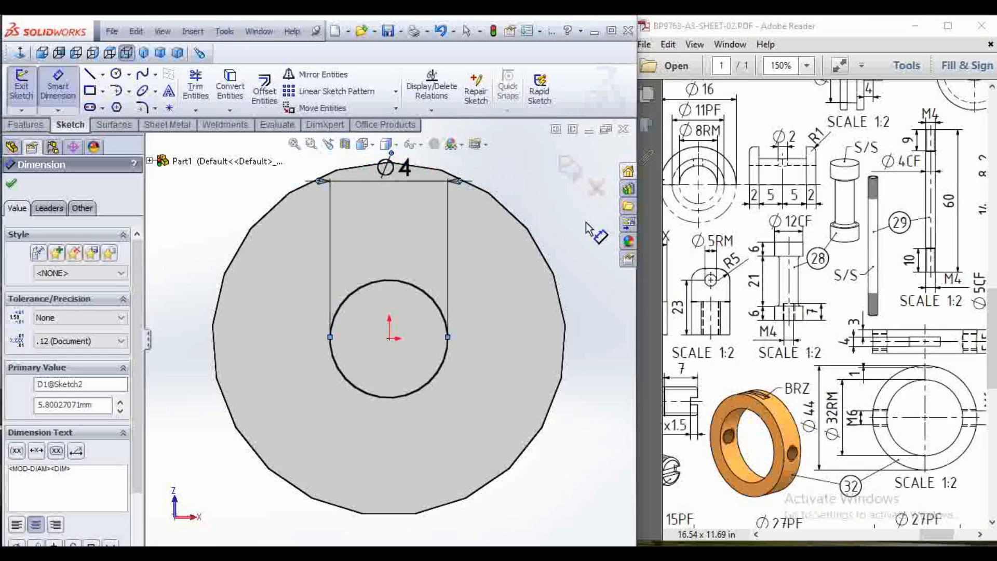
key(ctrl+b)
Step: Raise the document's shaded and draft image quality close to the high end, with a deviation of about 0.0115 mm
mouse_move(583, 291)
middle_down()
mouse_move(575, 350)
mouse_move(535, 352)
middle_up()
scroll(536, 352, up, 4)
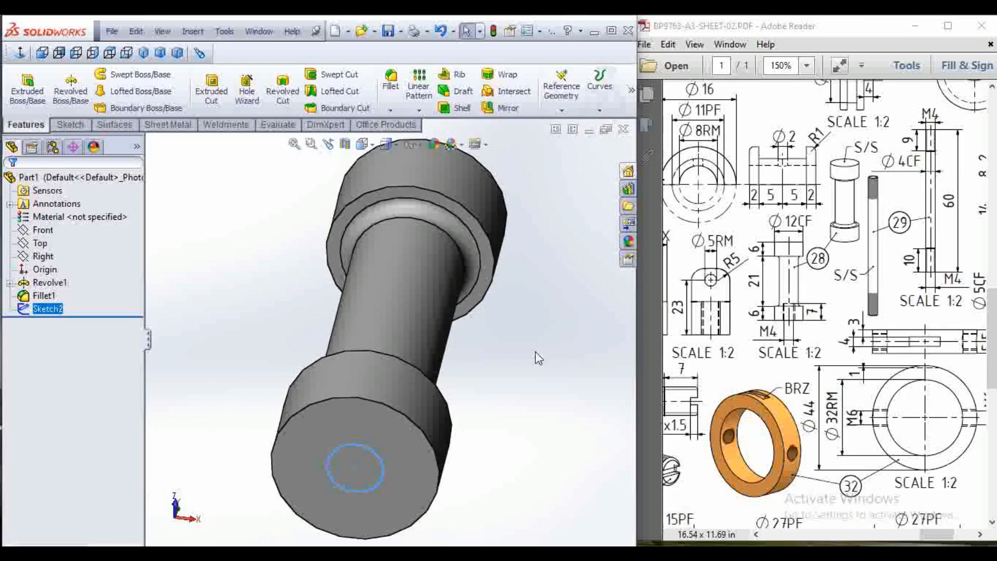
click(540, 32)
click(560, 48)
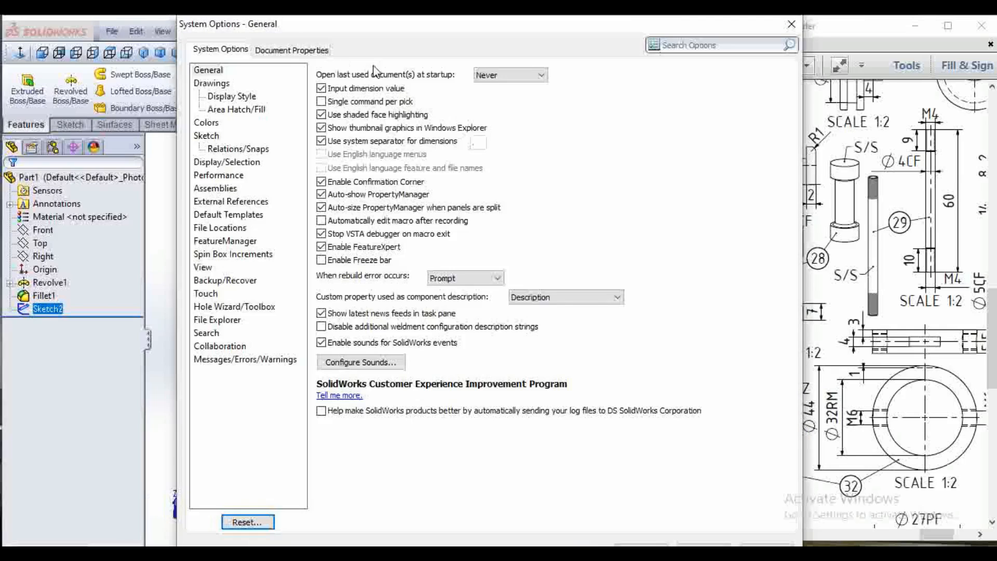
click(292, 50)
click(220, 201)
drag(362, 96, 566, 97)
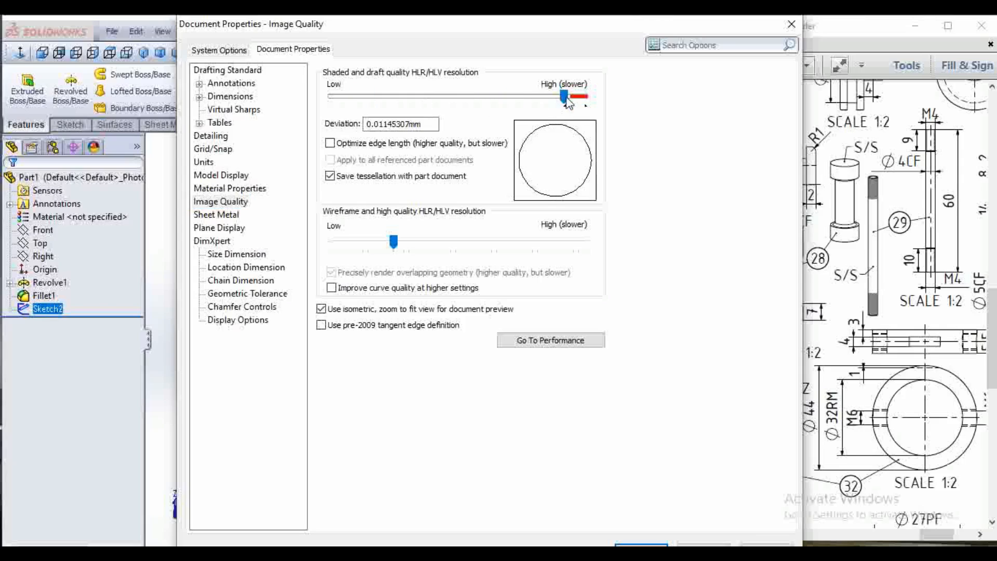
key(Return)
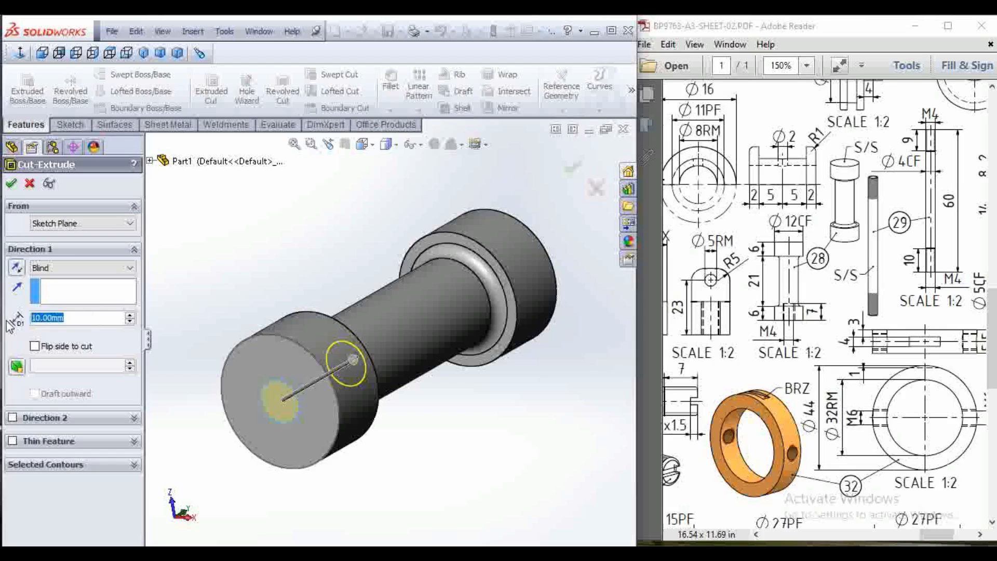
Step: Cut-extrude the 4 mm circle blind to a depth of 7 mm into the lower collar
text(7)
key(Return)
click(11, 184)
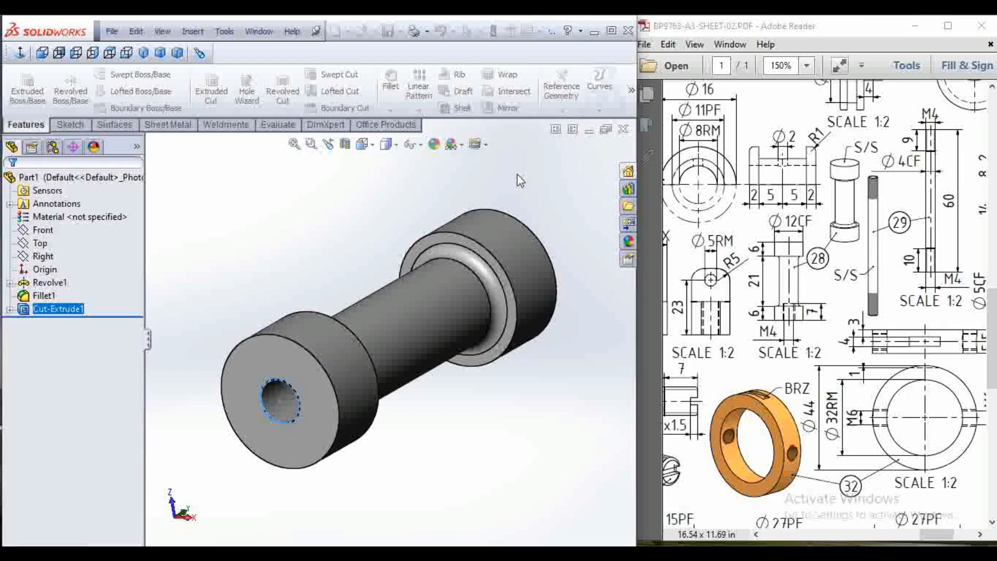
middle_drag(337, 356, 362, 343)
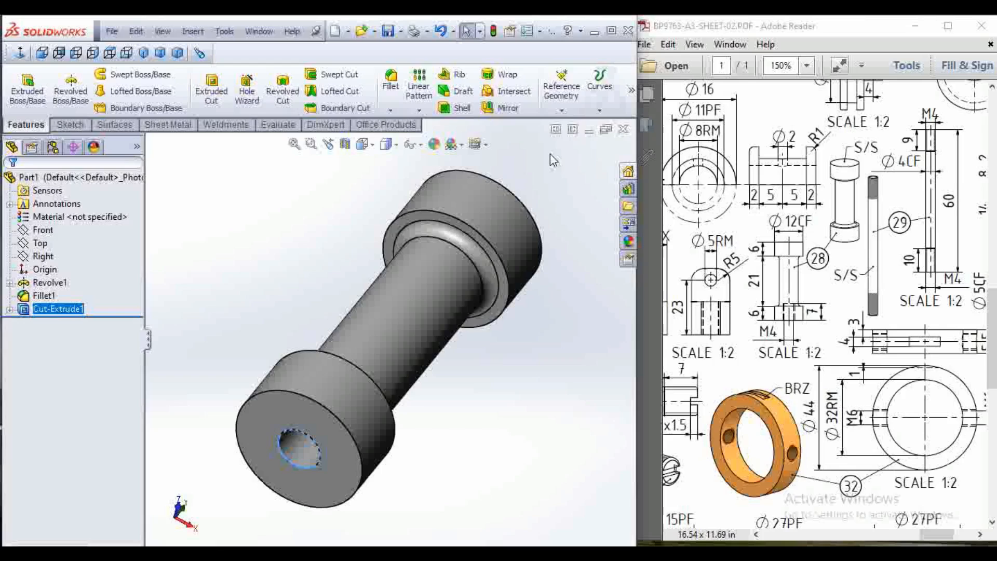
middle_drag(494, 383, 372, 338)
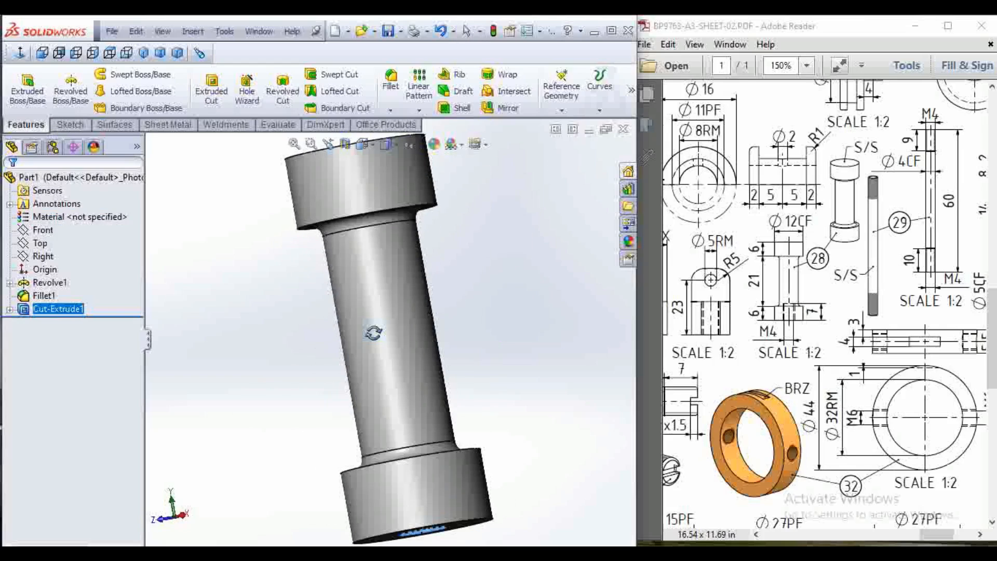
Step: Assign the Alloy Steel (SS) material from the Steel category to the part
right_click(98, 218)
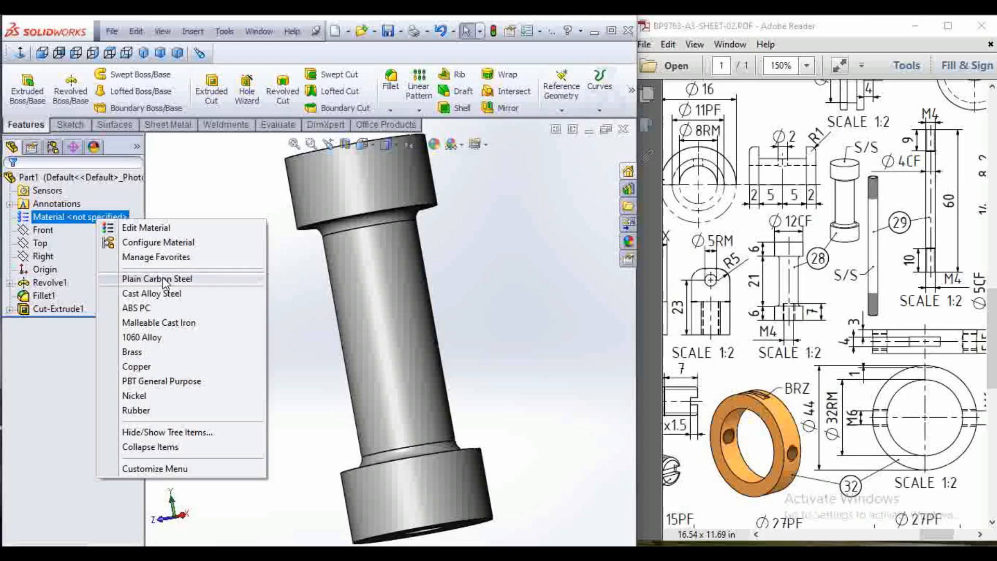
click(136, 227)
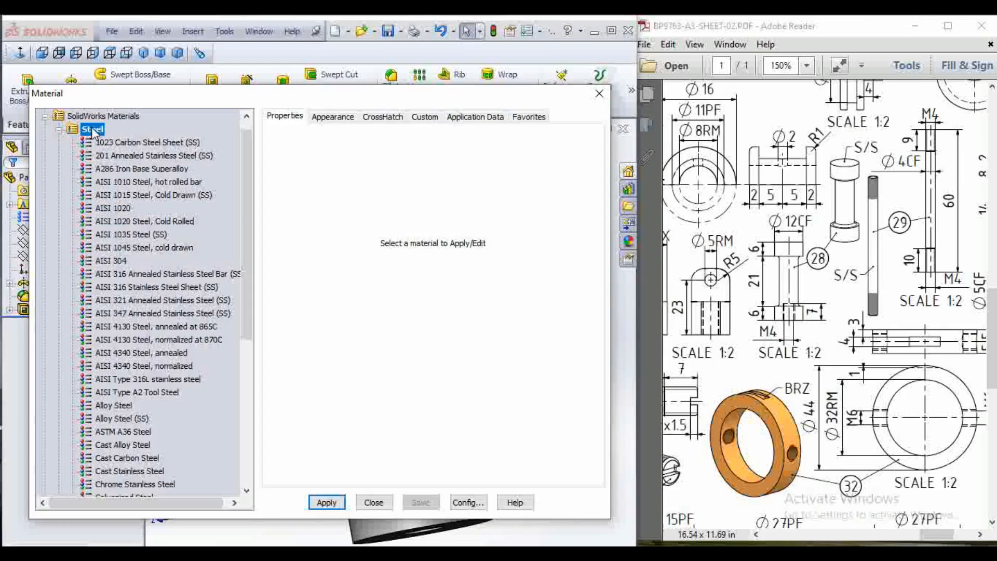
click(132, 143)
click(327, 502)
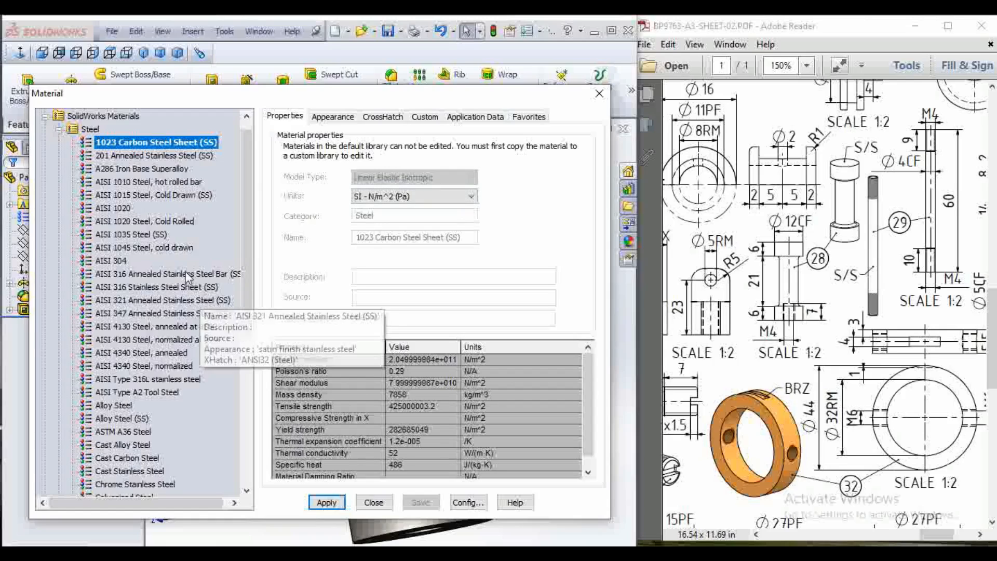
scroll(209, 305, down, 1)
scroll(173, 211, down, 1)
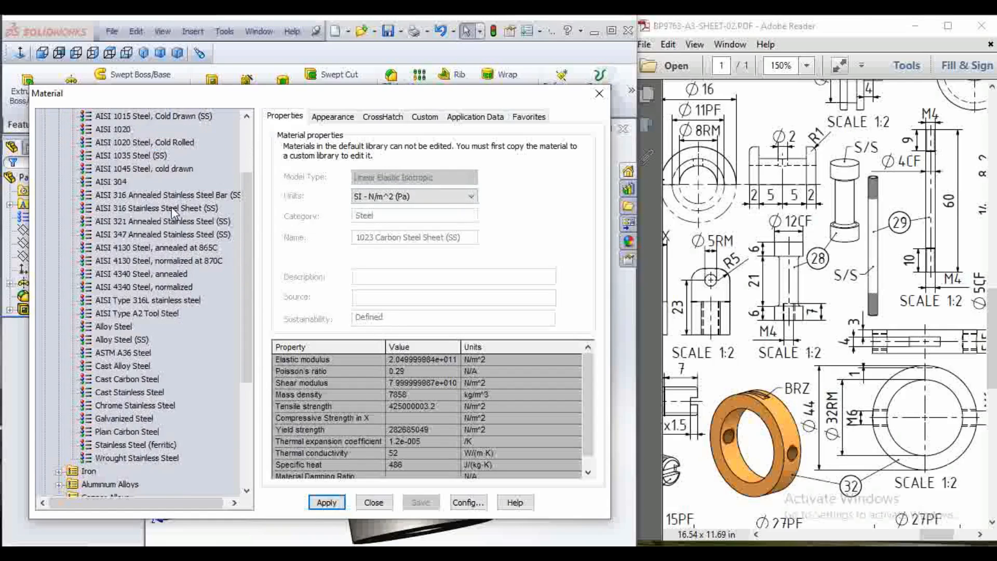
click(136, 340)
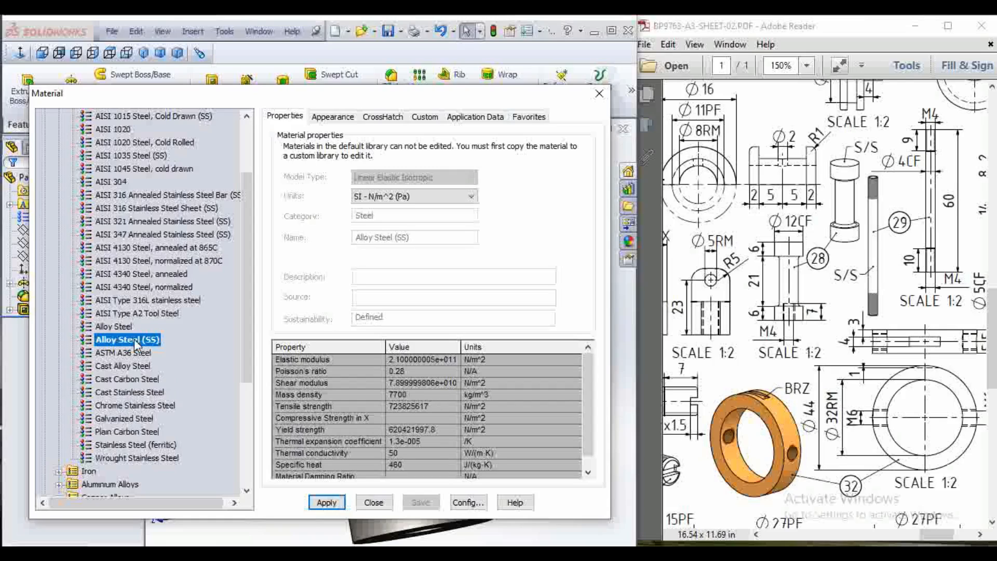
click(328, 504)
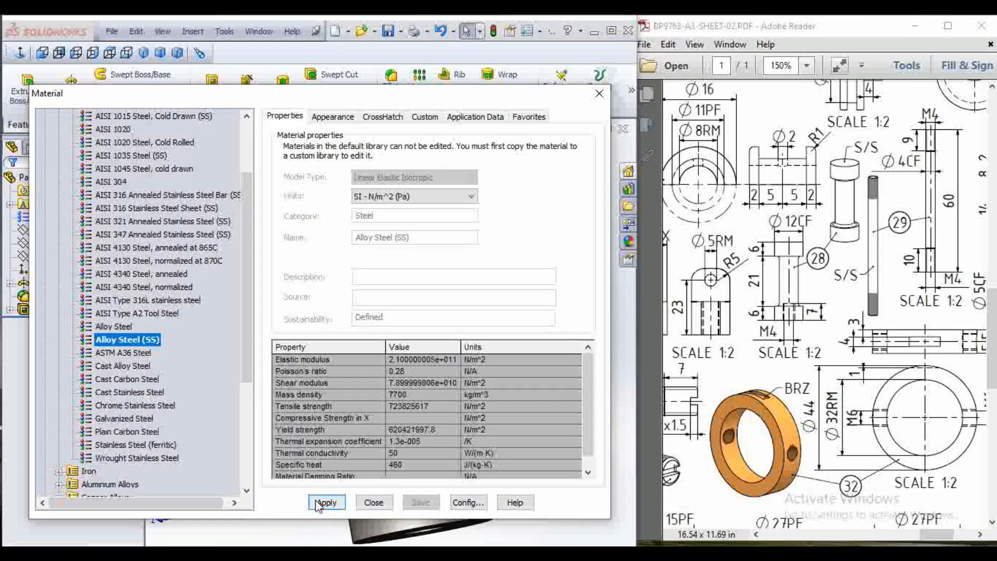
click(375, 507)
middle_drag(553, 382, 559, 419)
scroll(492, 403, up, 2)
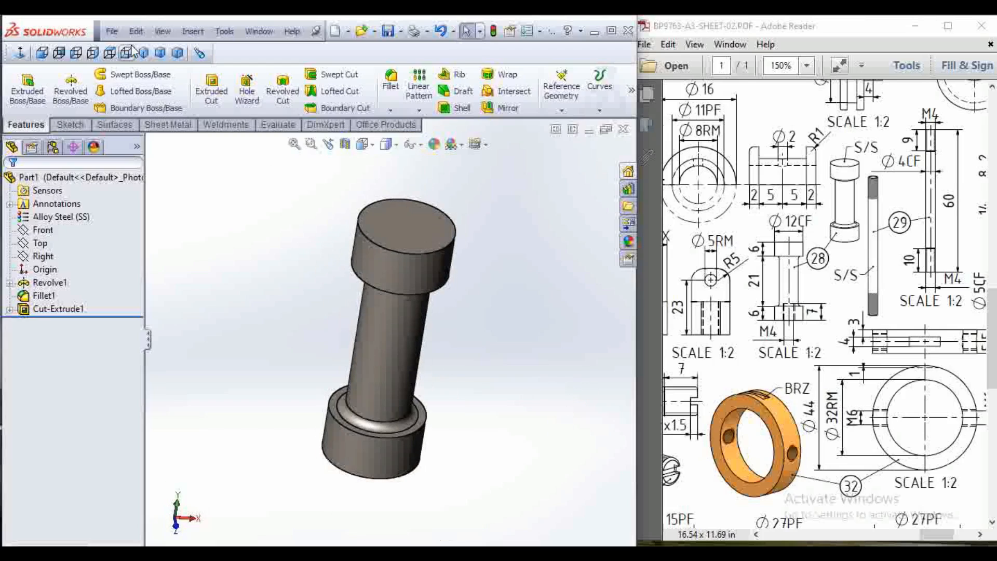
Step: Start saving the part and browse to the folder work flow > new design > Engine design on Local Disk (F:)
click(390, 32)
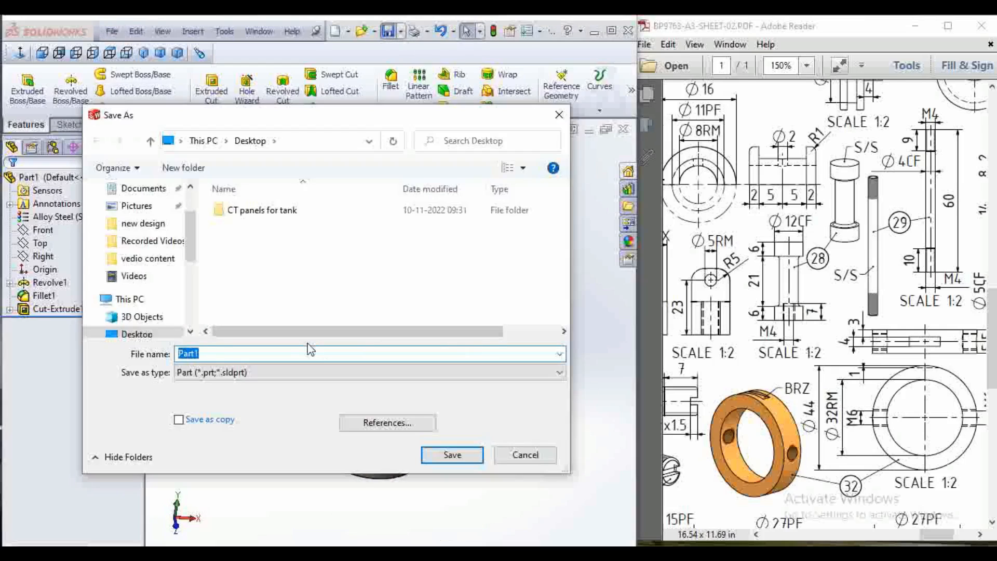
scroll(143, 317, down, 4)
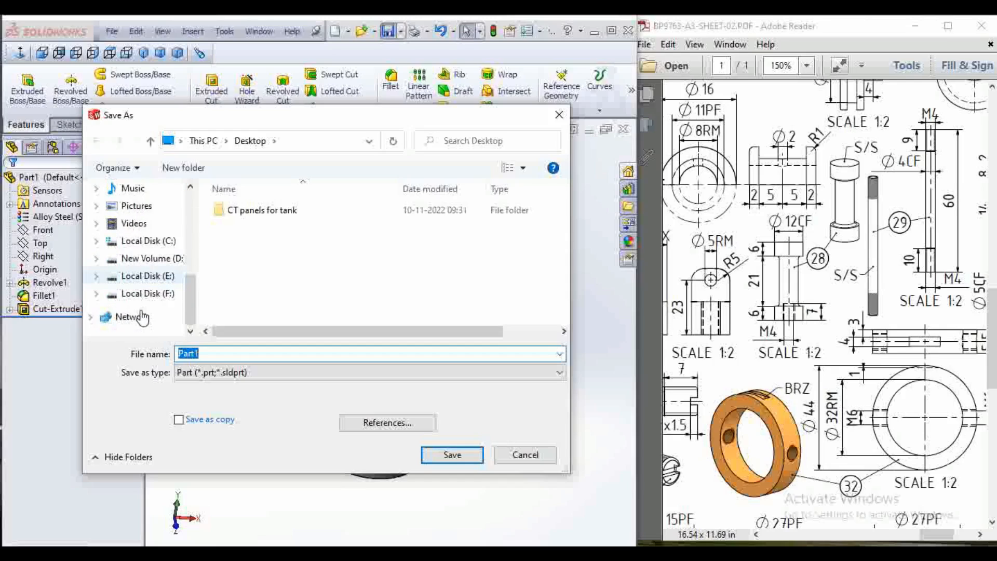
click(158, 289)
scroll(249, 295, down, 1)
double_click(249, 317)
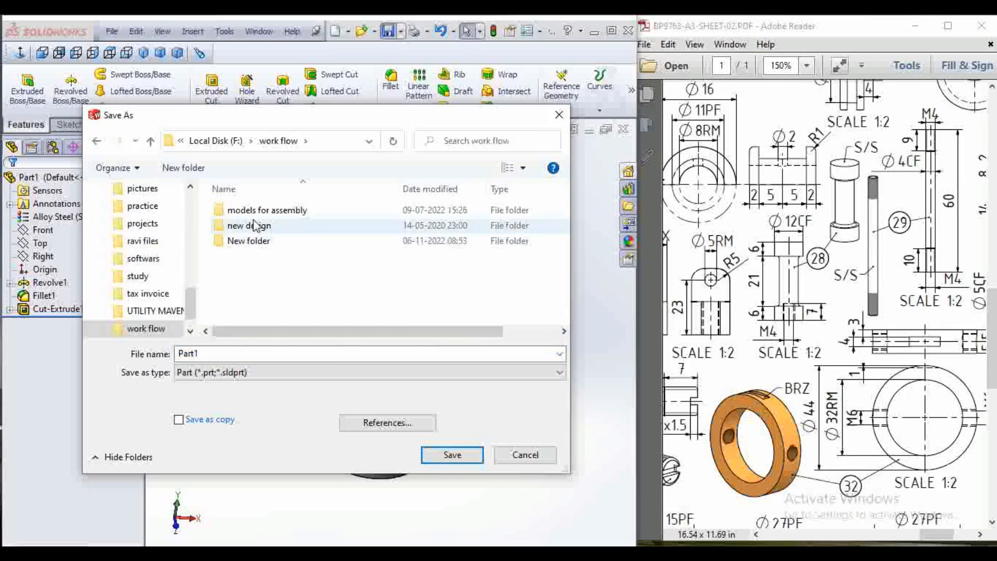
double_click(249, 226)
double_click(255, 211)
scroll(312, 260, down, 3)
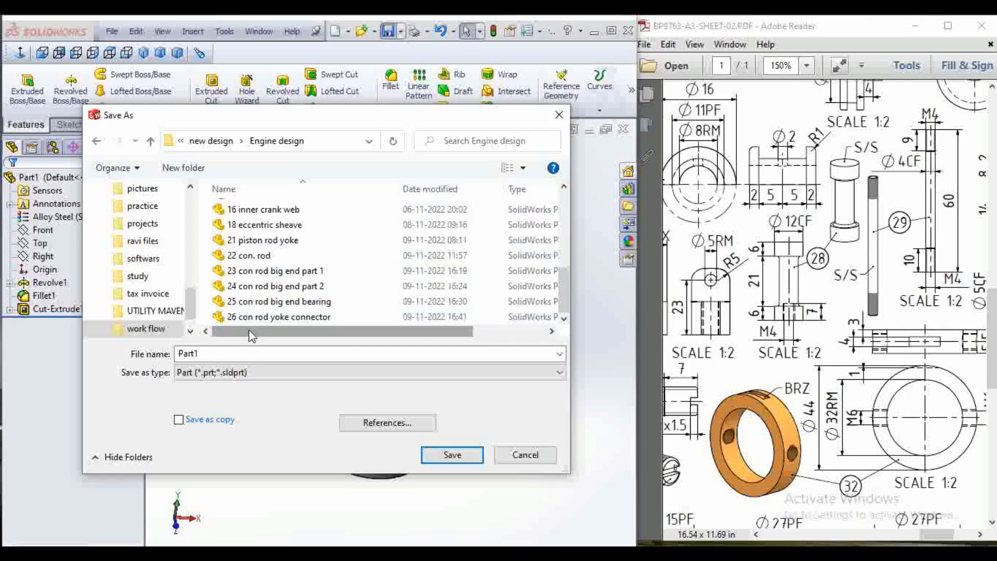
Step: Name the part file "28 piston pin" and save it in the Engine design folder
double_click(216, 358)
text(28 piston pin)
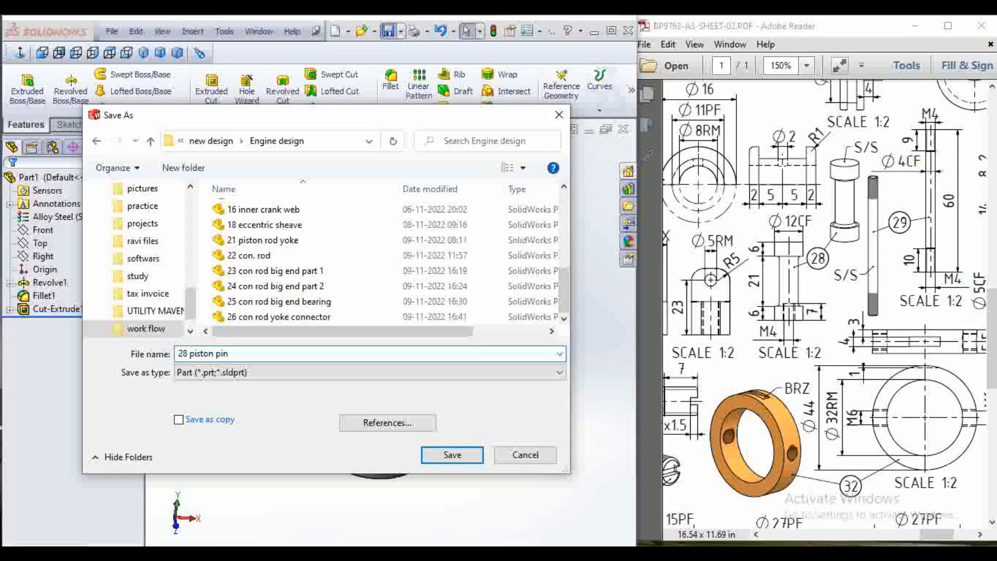
double_click(218, 353)
click(456, 455)
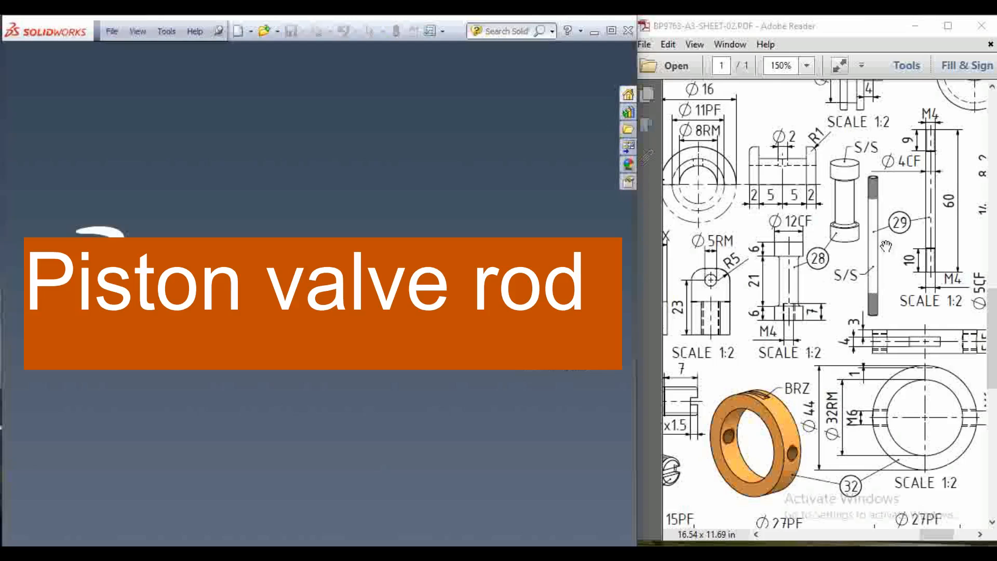
Step: Create a new part for rod 29 and sketch a circle about 40 mm in diameter at the origin on the Top plane
drag(897, 254, 778, 290)
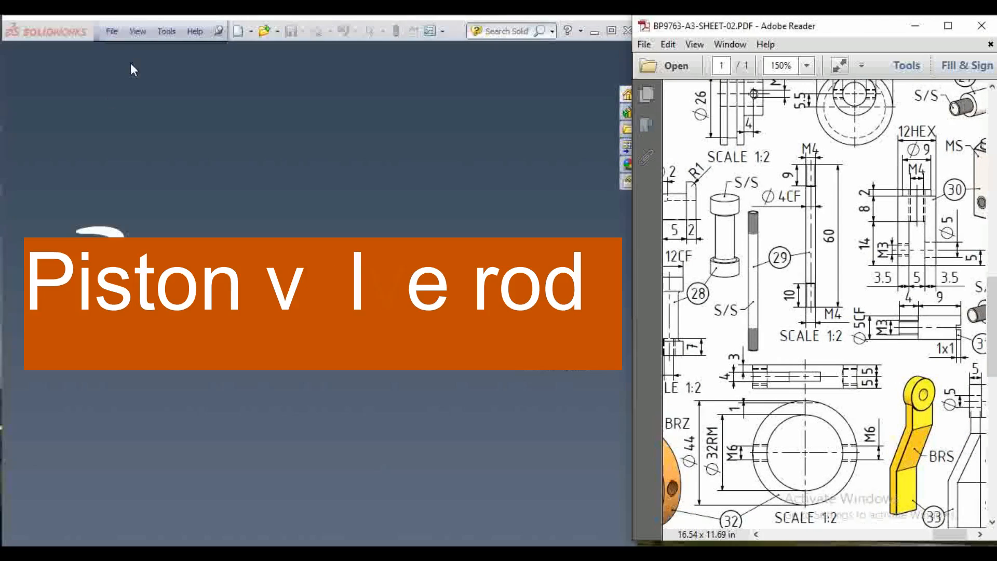
click(238, 31)
click(526, 494)
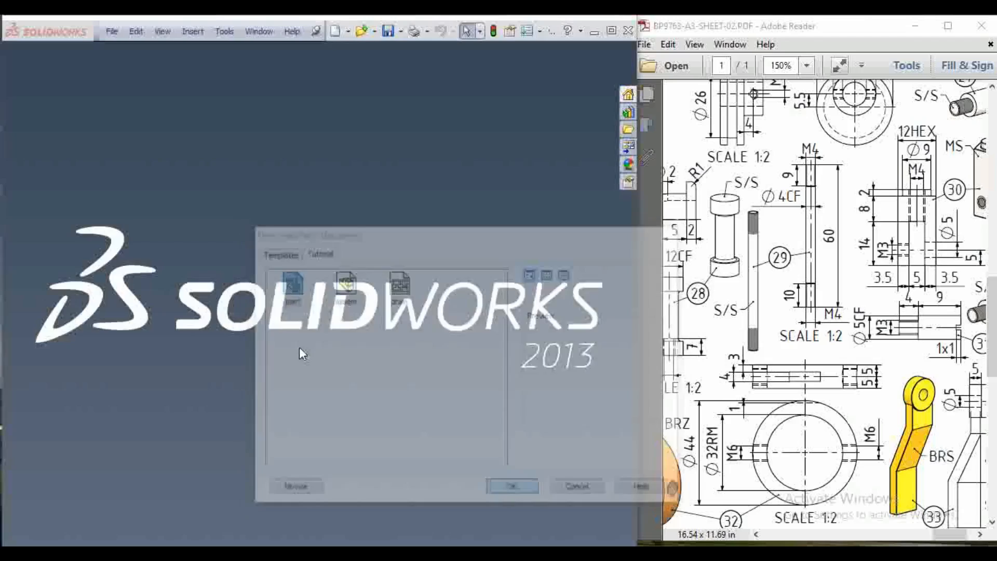
click(40, 243)
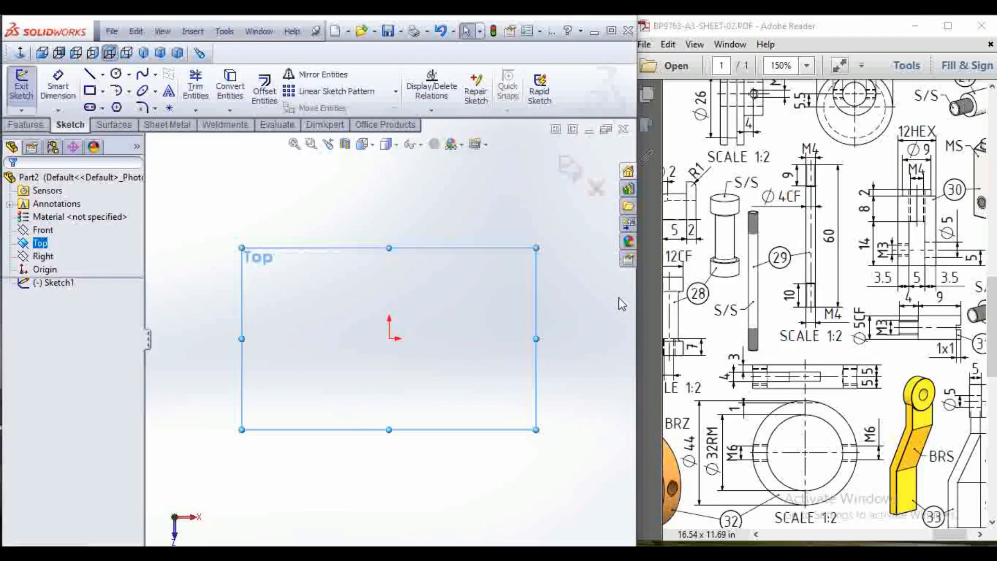
click(115, 73)
click(389, 338)
click(419, 359)
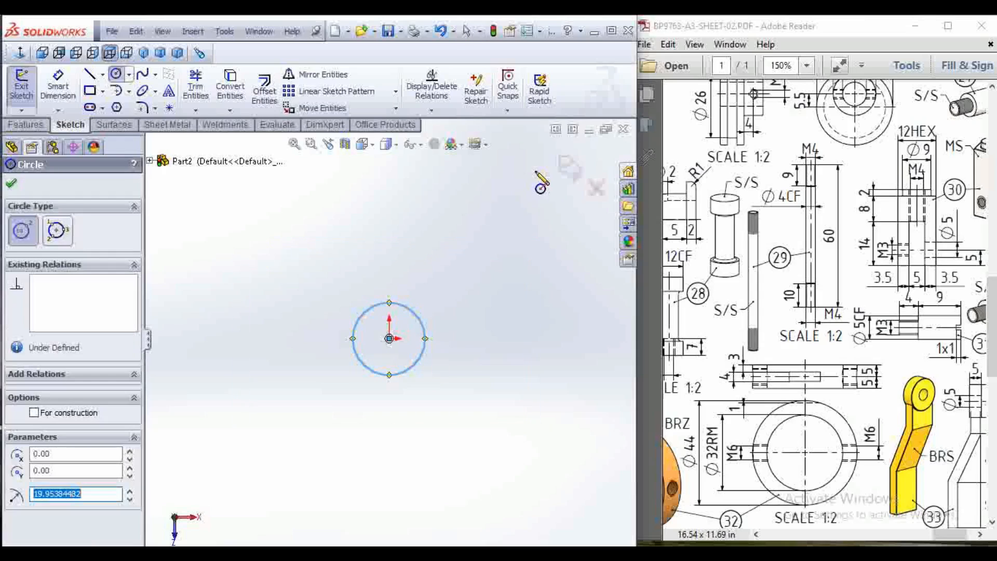
Step: Dimension the circle's diameter to match part 29 on the drawing and finish the sketch
click(569, 167)
click(83, 253)
click(61, 89)
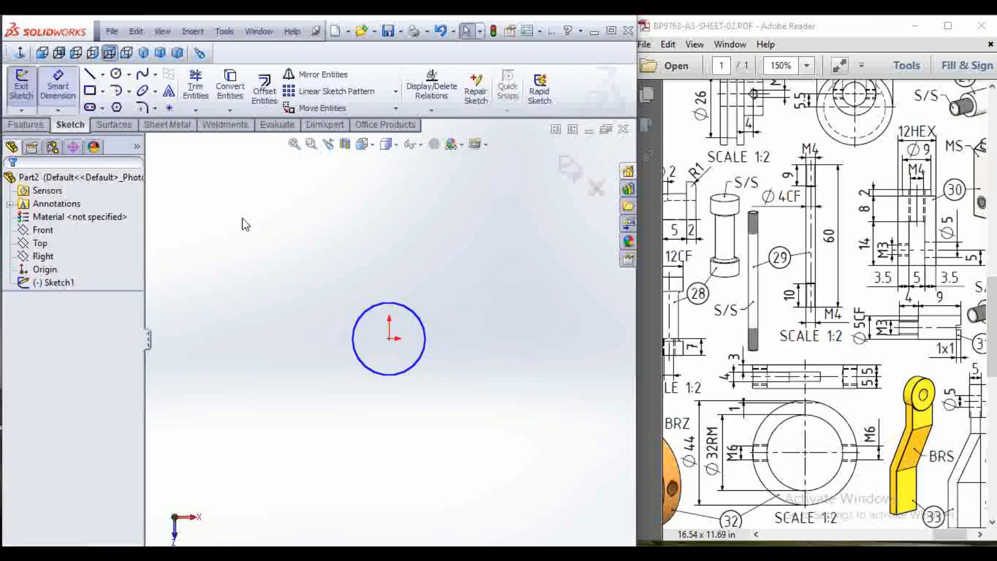
click(397, 304)
click(416, 288)
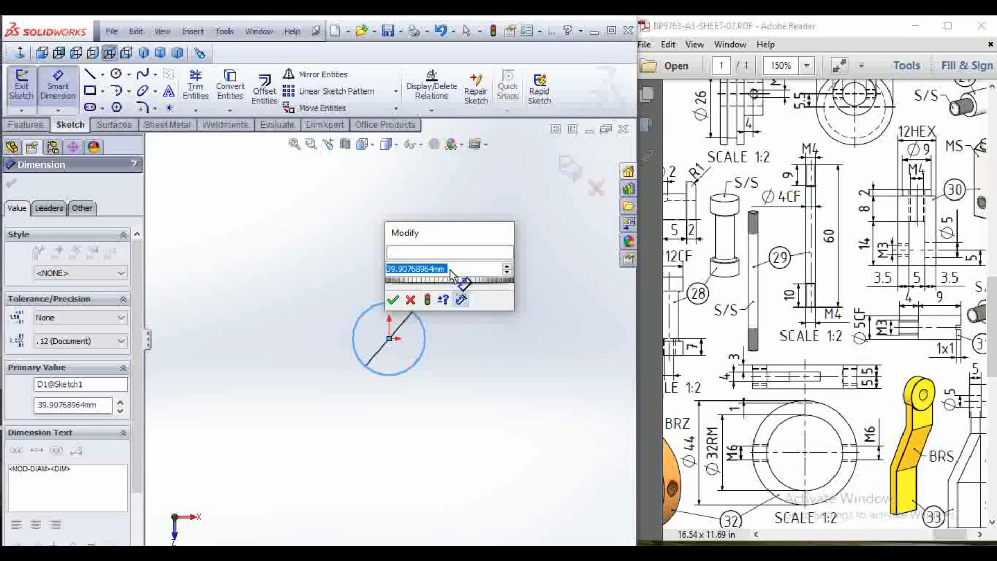
click(572, 169)
Step: Extrude the rod's circle sketch as a blind boss to a depth of 60 mm
middle_drag(432, 357, 428, 318)
click(26, 84)
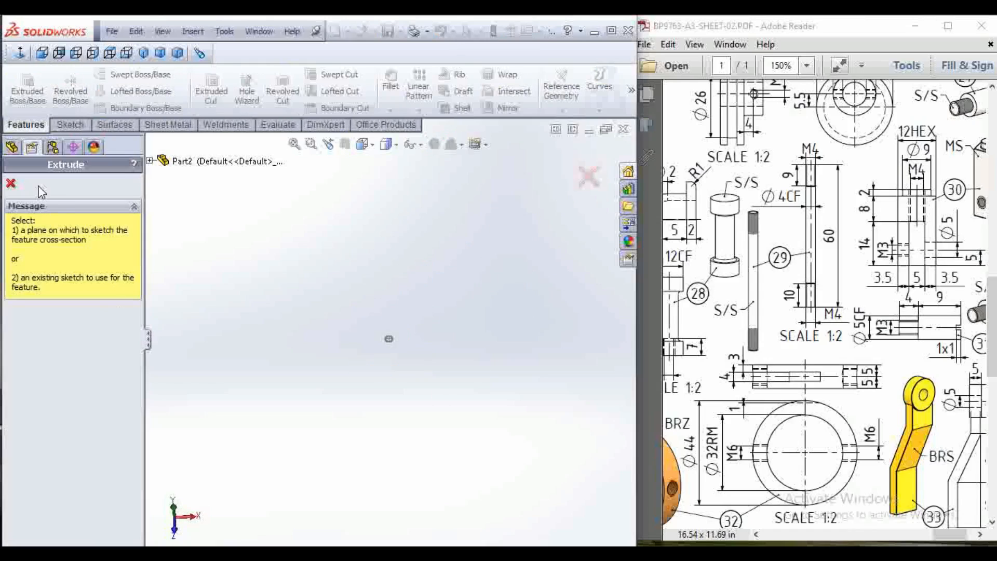
click(386, 343)
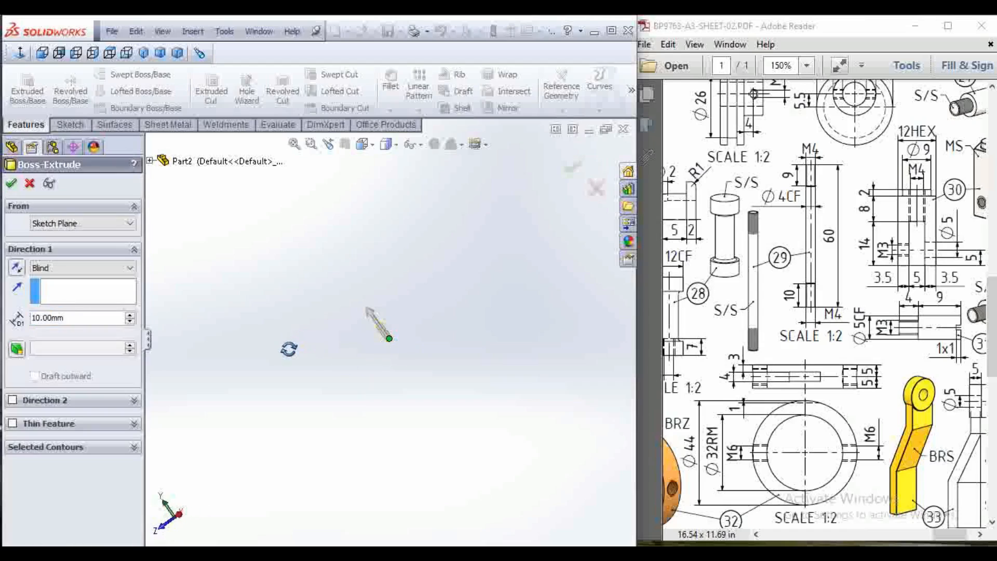
click(78, 317)
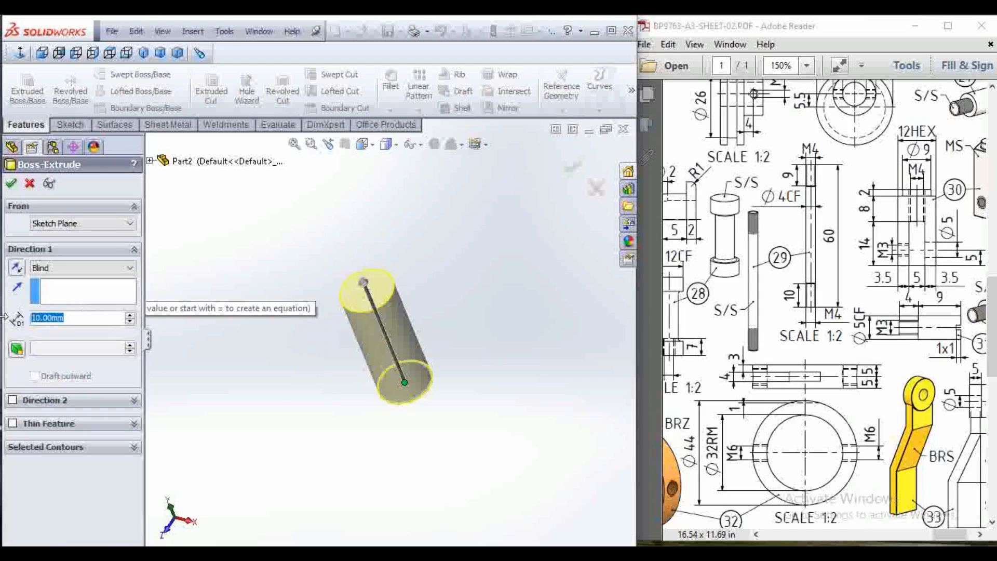
text(60)
key(Return)
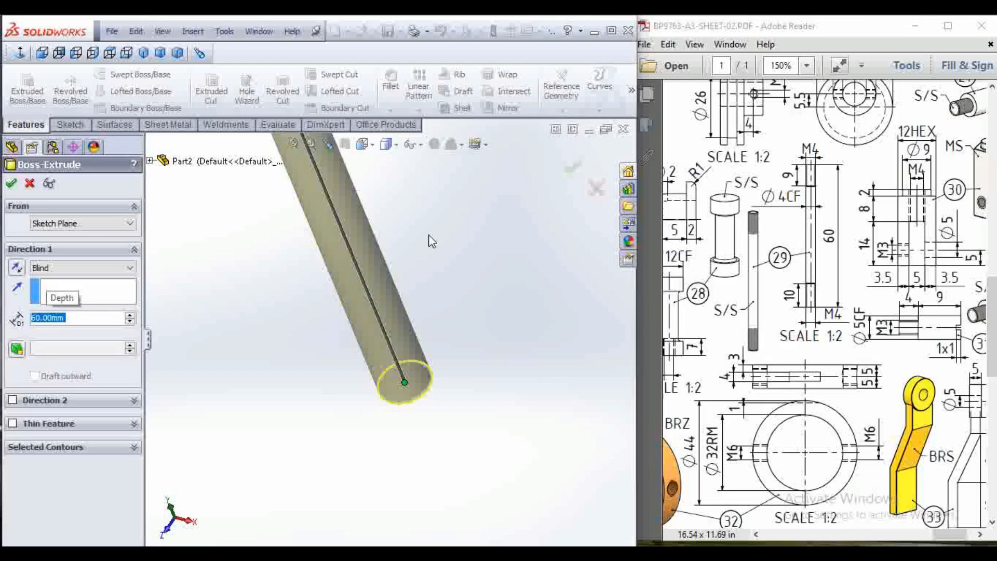
click(572, 166)
middle_drag(501, 391, 450, 335)
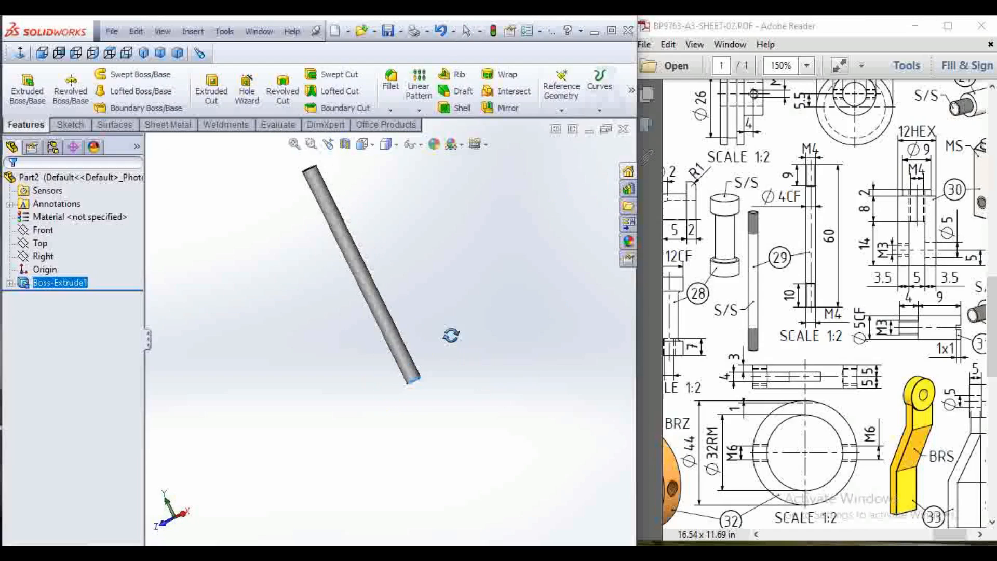
key(Escape)
Step: Add a cosmetic thread to the rod's lower end edge with IS standard, Machine Threads, size M4 and a 10 mm blind depth
click(192, 32)
mouse_move(249, 440)
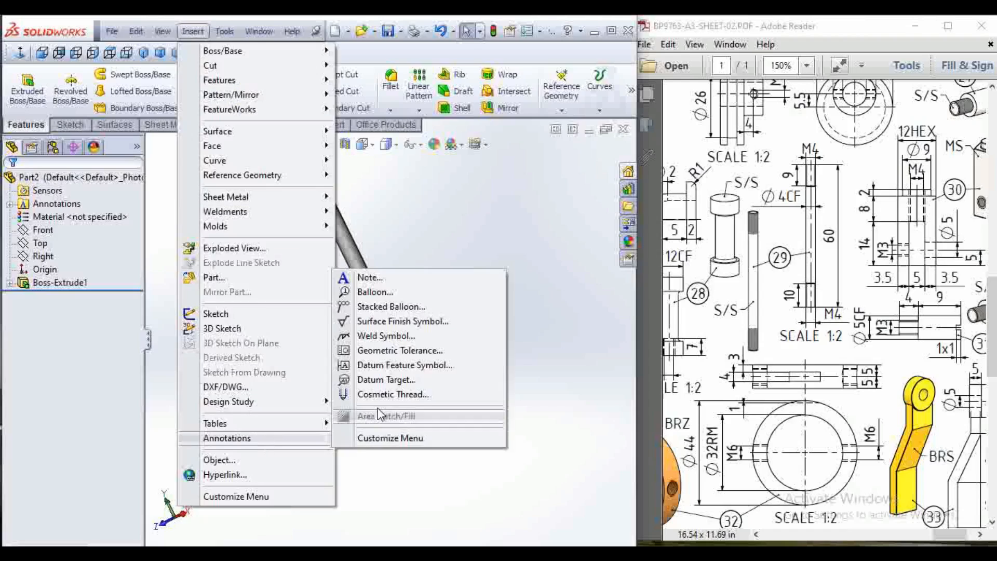
click(430, 387)
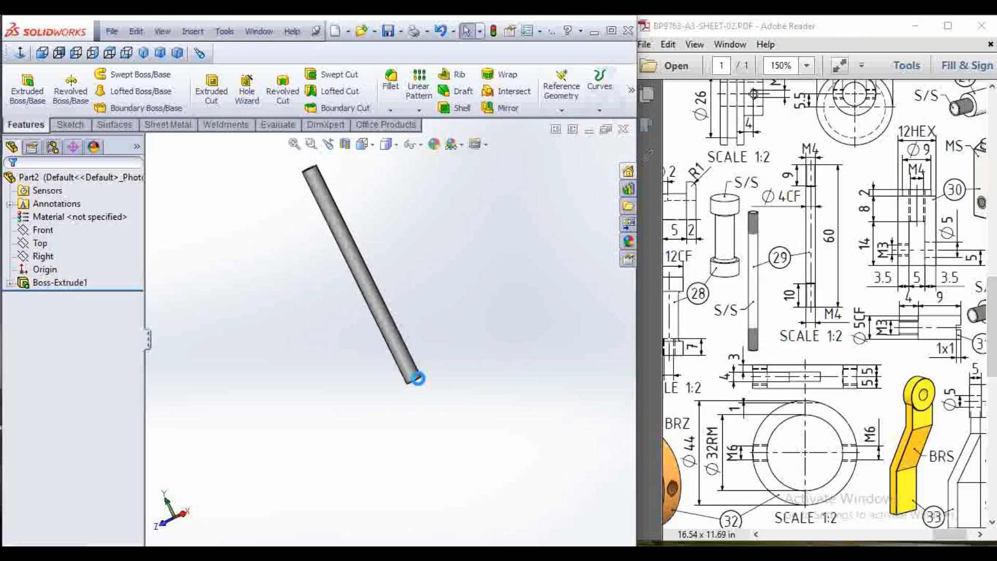
click(418, 379)
click(103, 277)
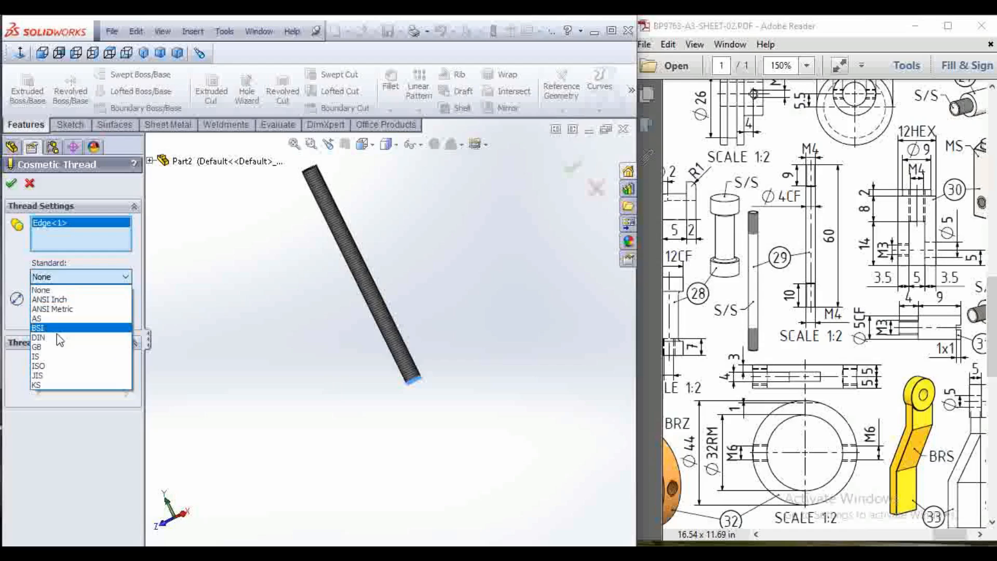
click(42, 356)
click(88, 377)
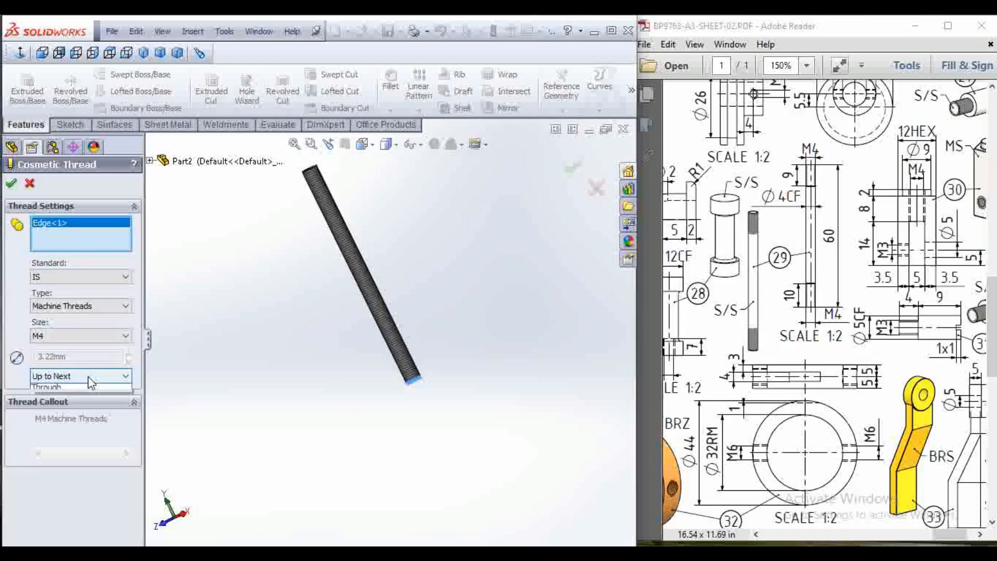
click(78, 390)
double_click(72, 439)
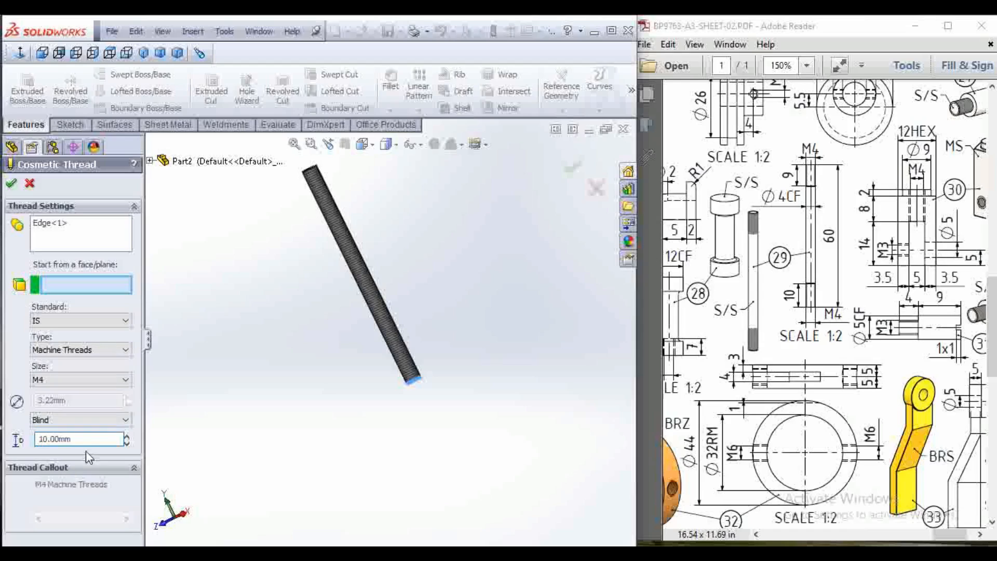
click(11, 183)
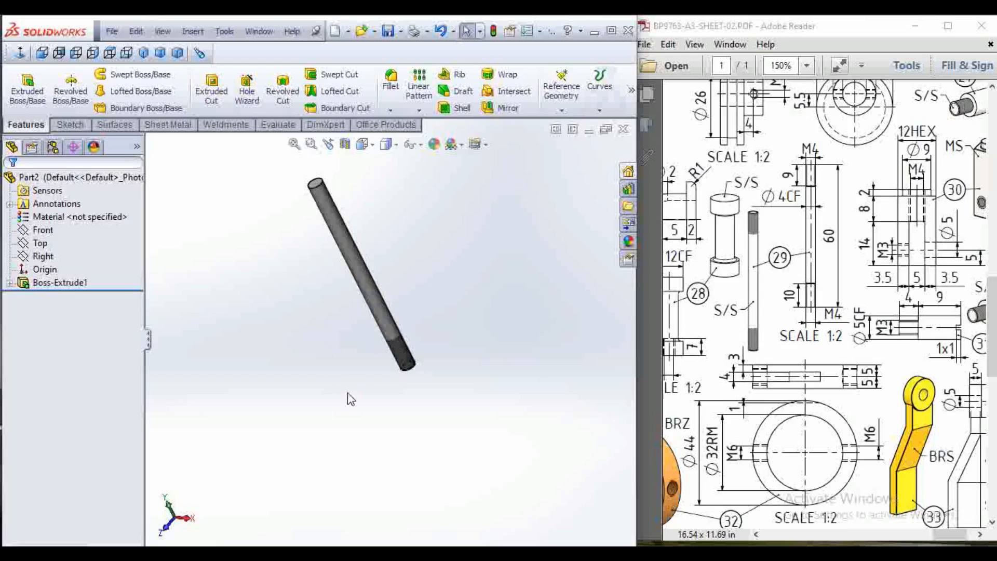
Step: Add an IS M4 machine cosmetic thread to the rod's upper end edge with a 9 mm blind depth
click(193, 31)
mouse_move(296, 439)
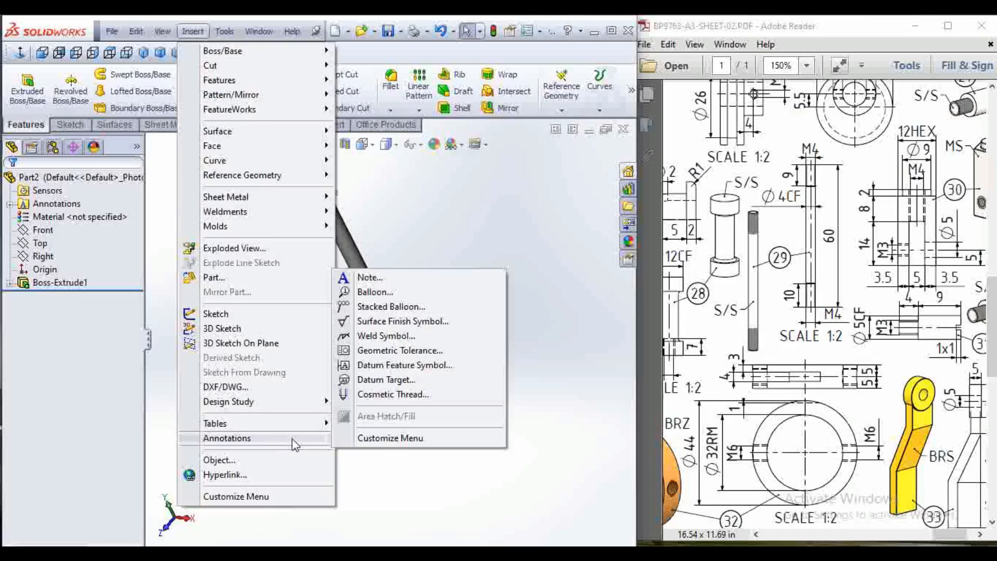
click(375, 394)
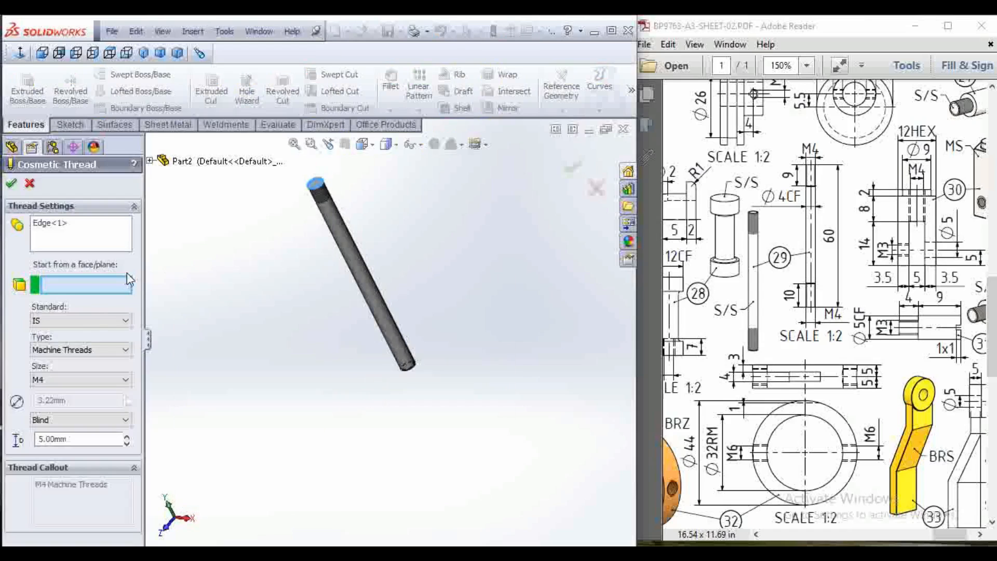
double_click(71, 440)
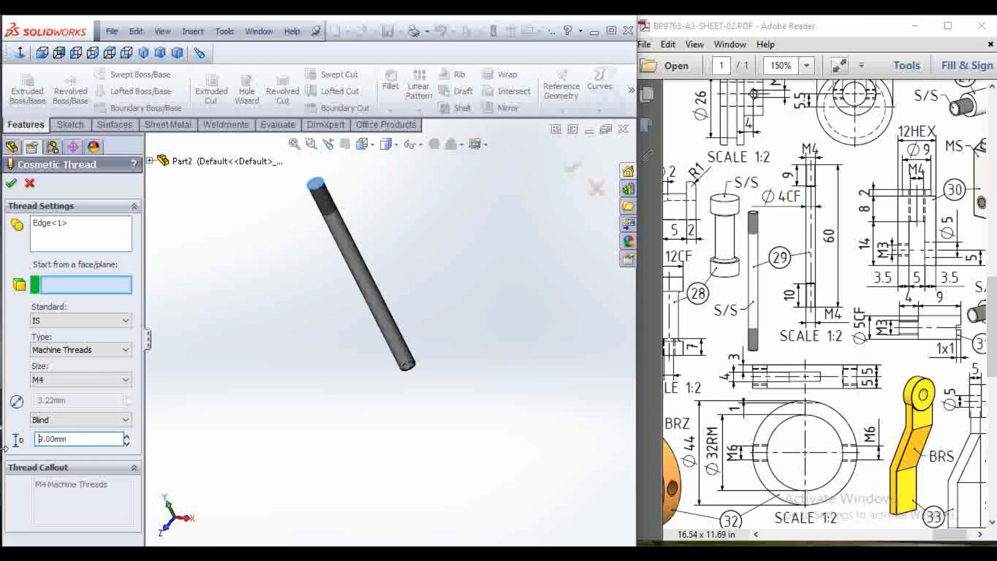
key(Return)
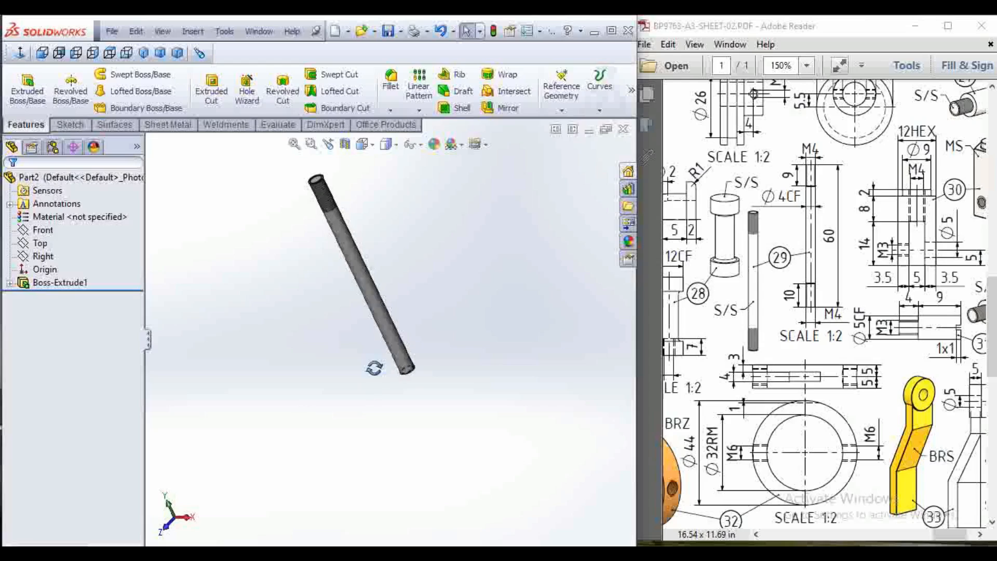
Step: Save the part as "29 piston rod" in the Engine design folder
middle_drag(374, 368, 388, 460)
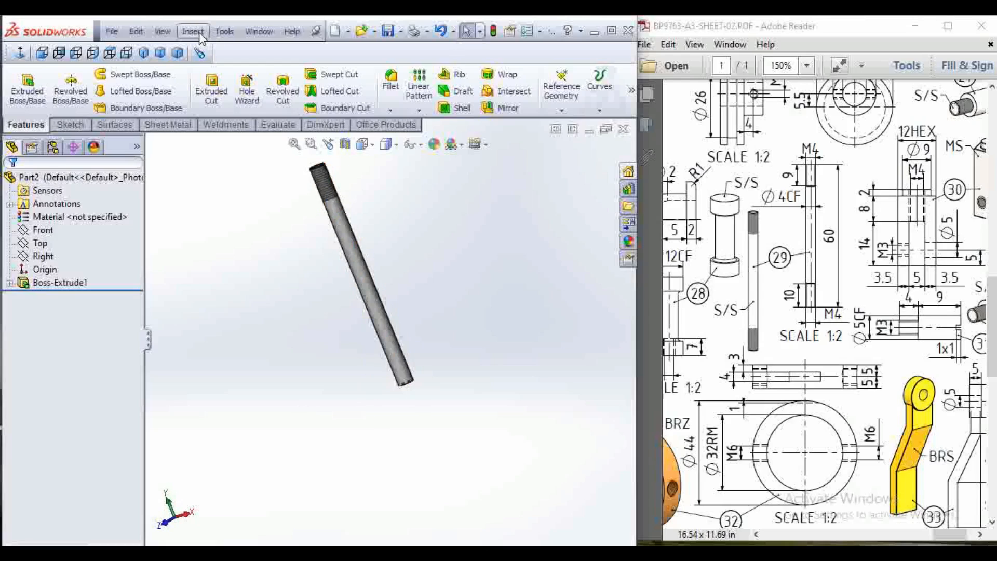
middle_drag(240, 271, 332, 365)
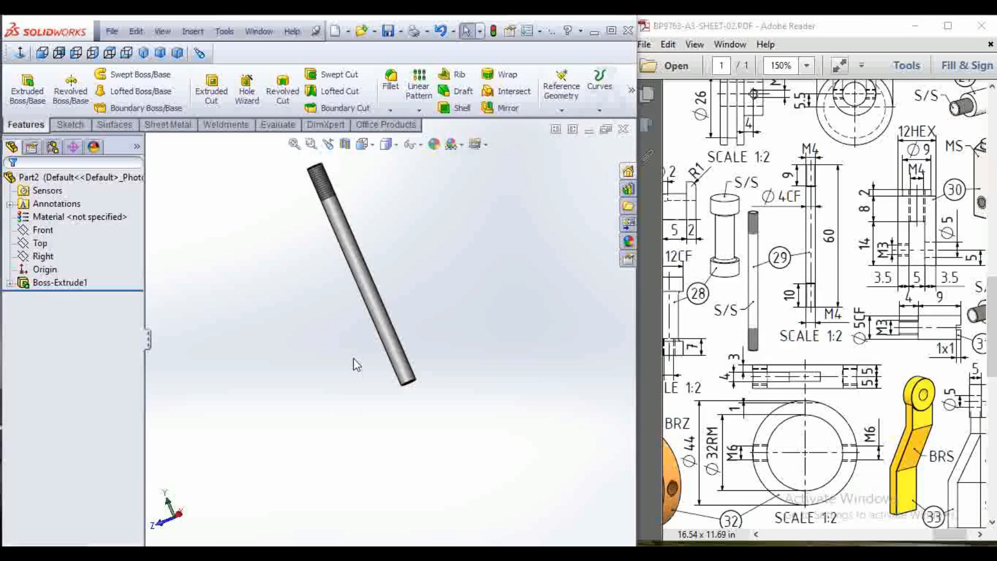
key(ctrl+s)
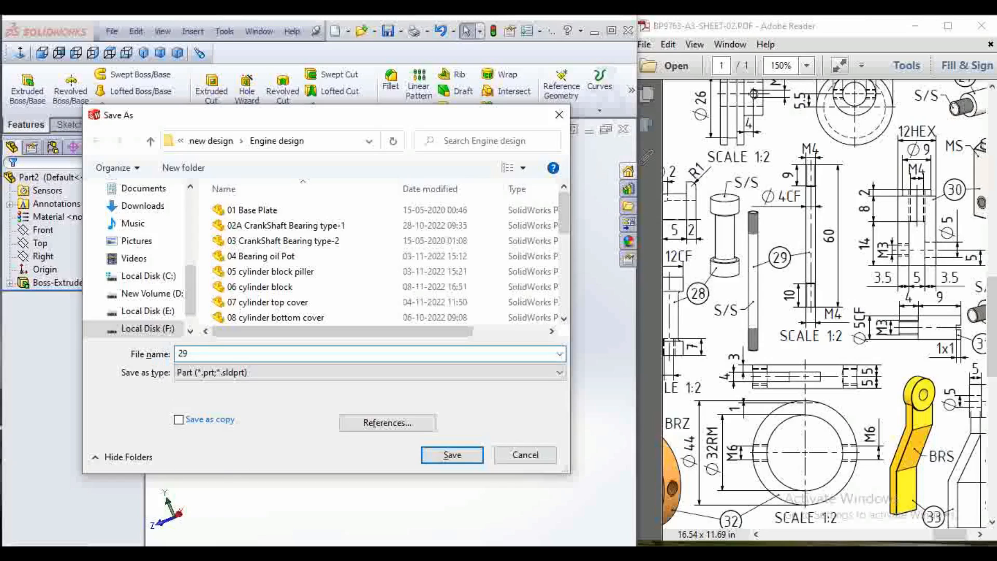
text(29 piston rod)
key(Return)
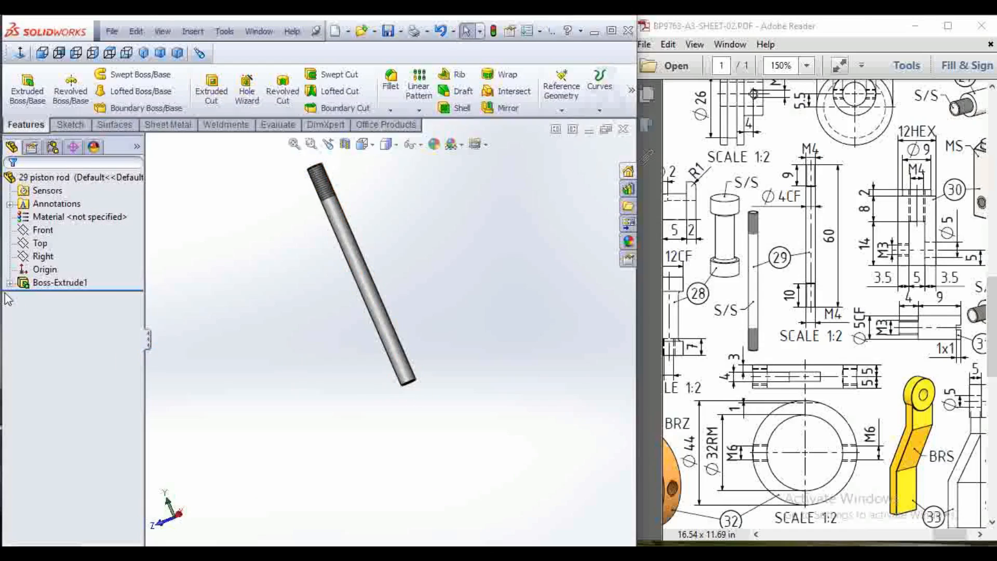
Step: Expand the rod's extrusion feature and toggle the visibility of the 10 mm cosmetic thread at the lower end
click(9, 283)
click(88, 323)
click(78, 310)
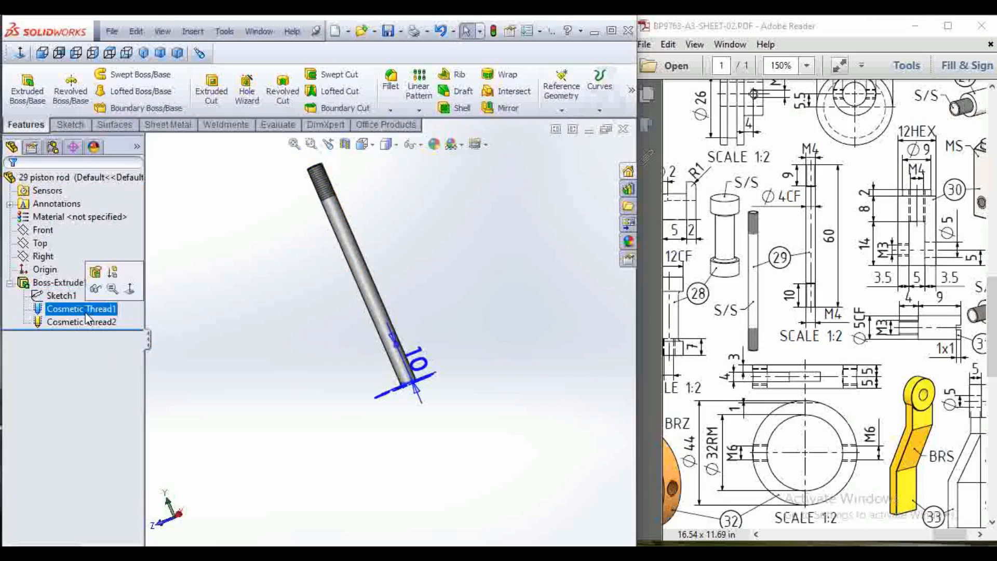
right_click(87, 310)
click(96, 295)
right_click(84, 309)
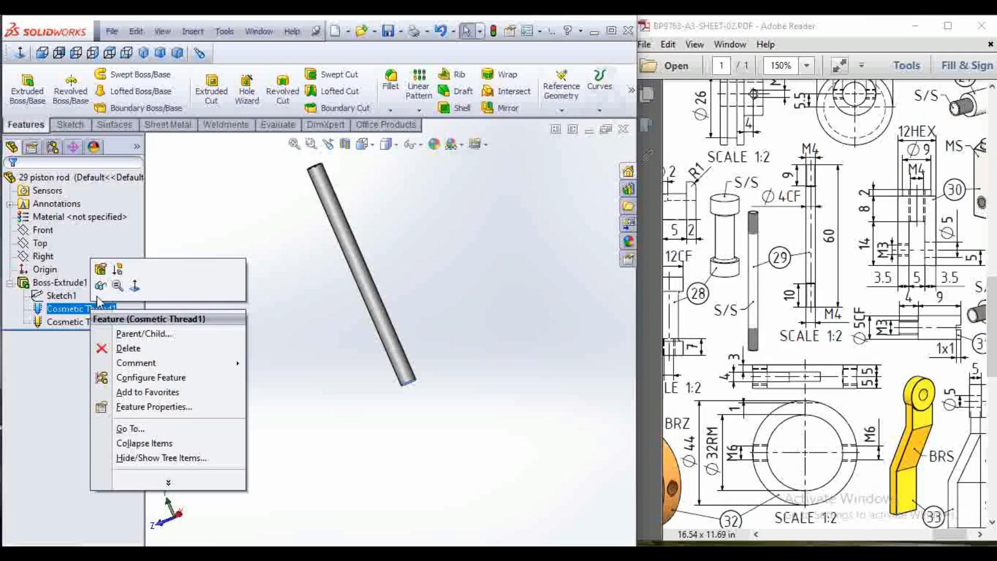
click(359, 404)
Step: Examine how the cosmetic threads display on both rod ends and review the item visibility options
middle_drag(358, 404, 432, 322)
scroll(432, 322, down, 5)
scroll(433, 322, down, 1)
scroll(405, 336, up, 8)
mouse_move(356, 344)
middle_down()
mouse_move(405, 336)
mouse_move(430, 270)
mouse_move(351, 345)
middle_up()
scroll(351, 345, down, 4)
scroll(367, 271, down, 3)
click(418, 145)
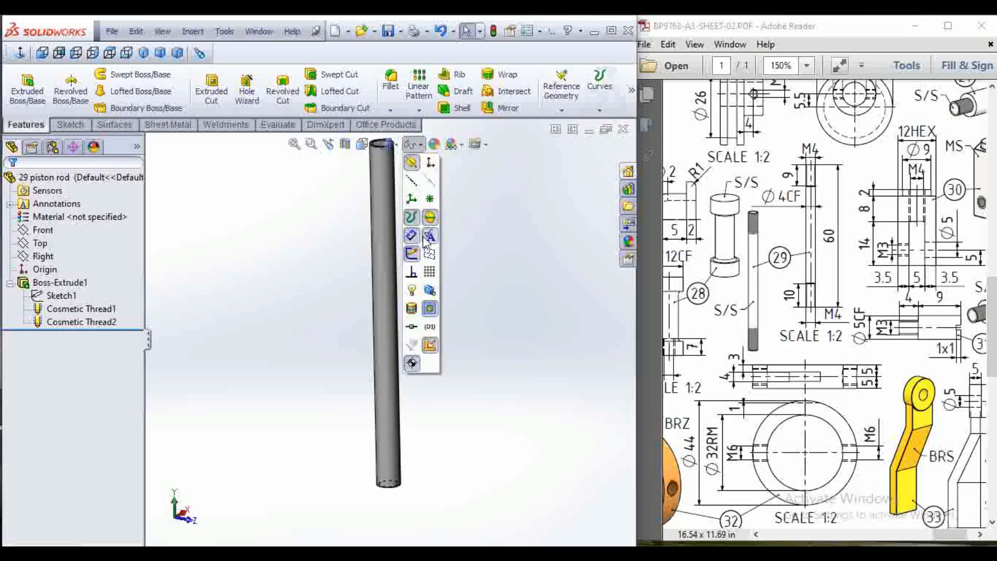
middle_drag(461, 258, 444, 319)
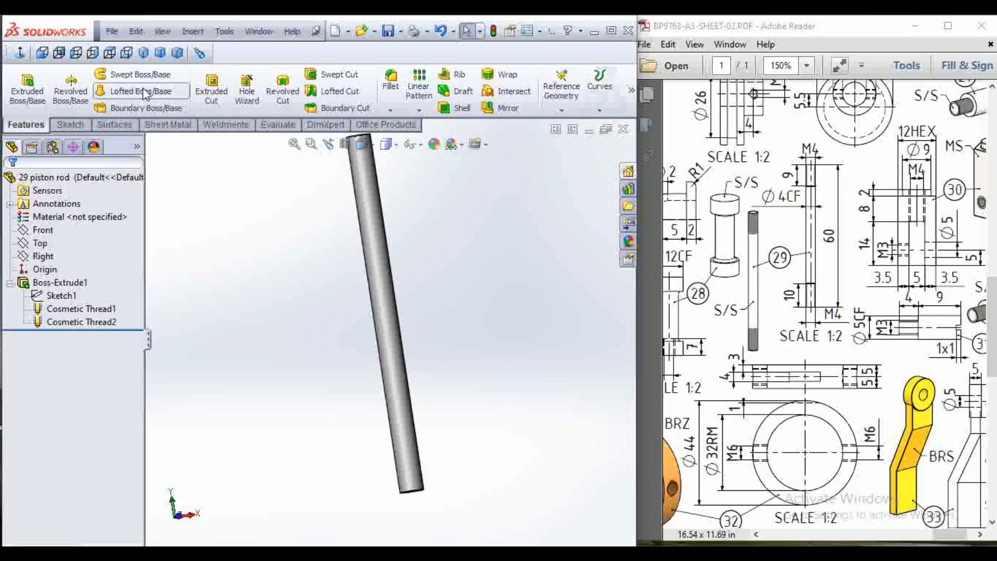
Step: Assign the Alloy Steel (SS) material to the piston rod and close the part
click(624, 130)
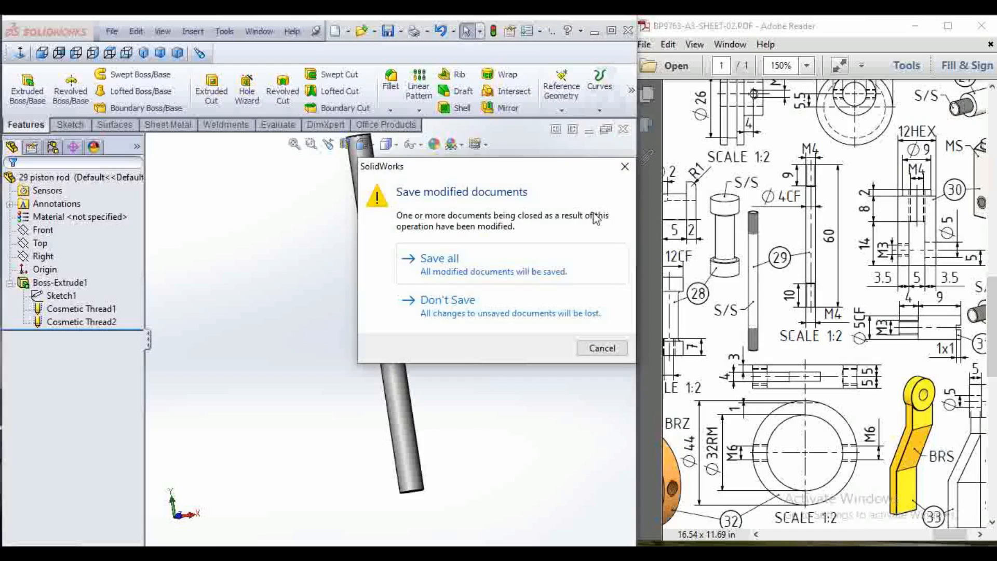
key(Escape)
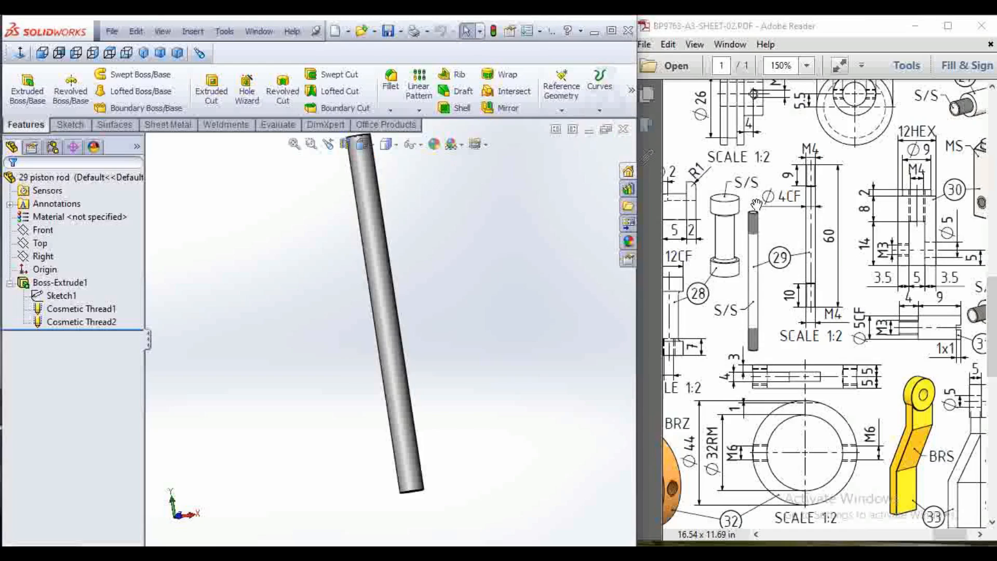
right_click(82, 217)
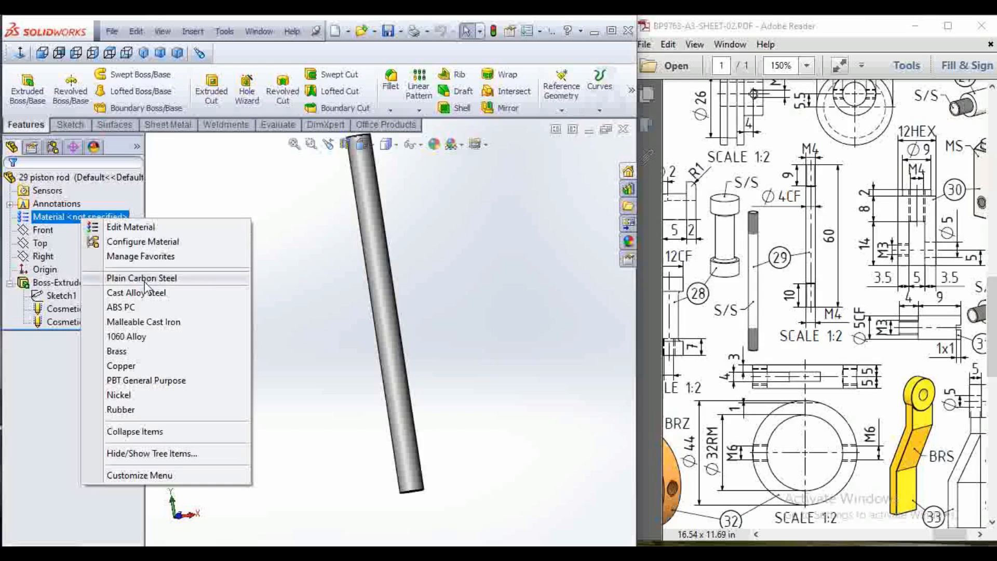
click(130, 227)
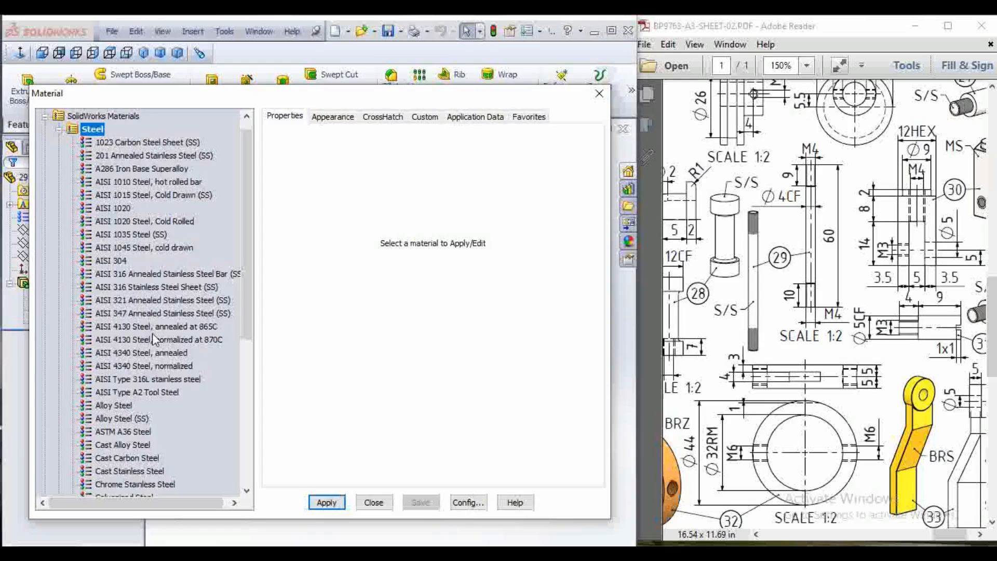
click(127, 419)
click(357, 505)
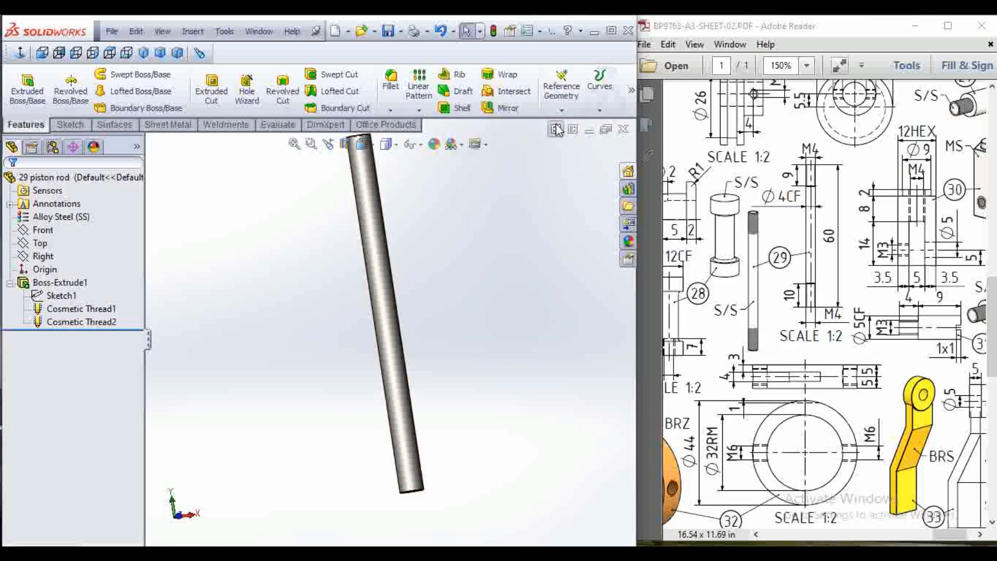
click(624, 128)
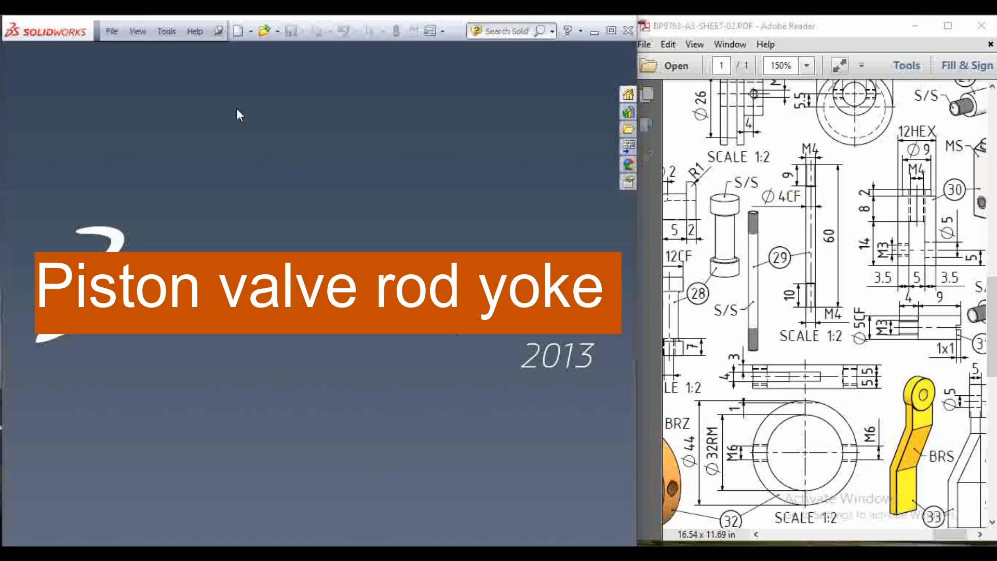
Step: Create a new part for the piston valve rod yoke, part 30
click(238, 31)
click(516, 487)
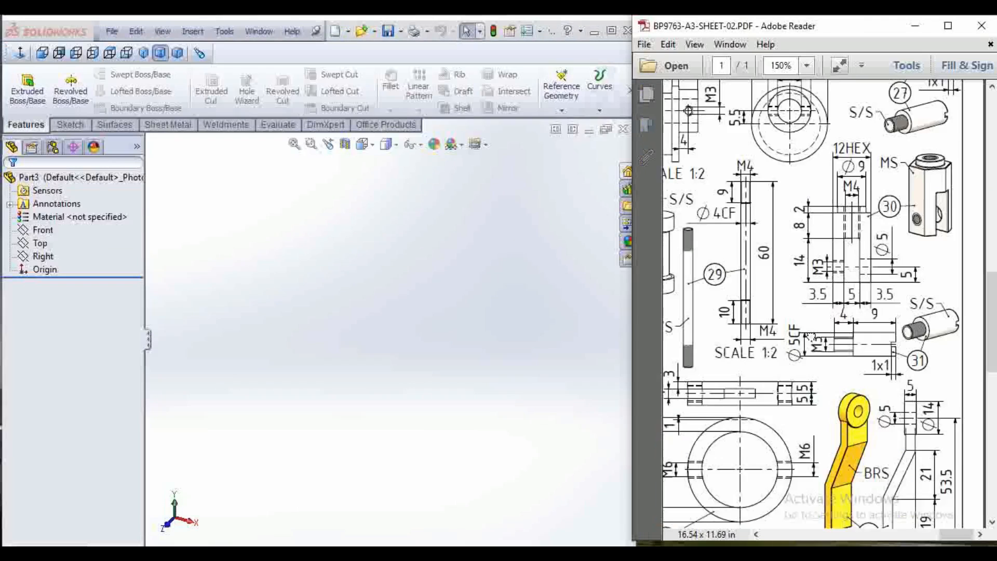
scroll(809, 337, up, 1)
Step: Sketch a hexagon centred on the origin on the Top plane with an inscribed circle about 58 mm in diameter
click(41, 244)
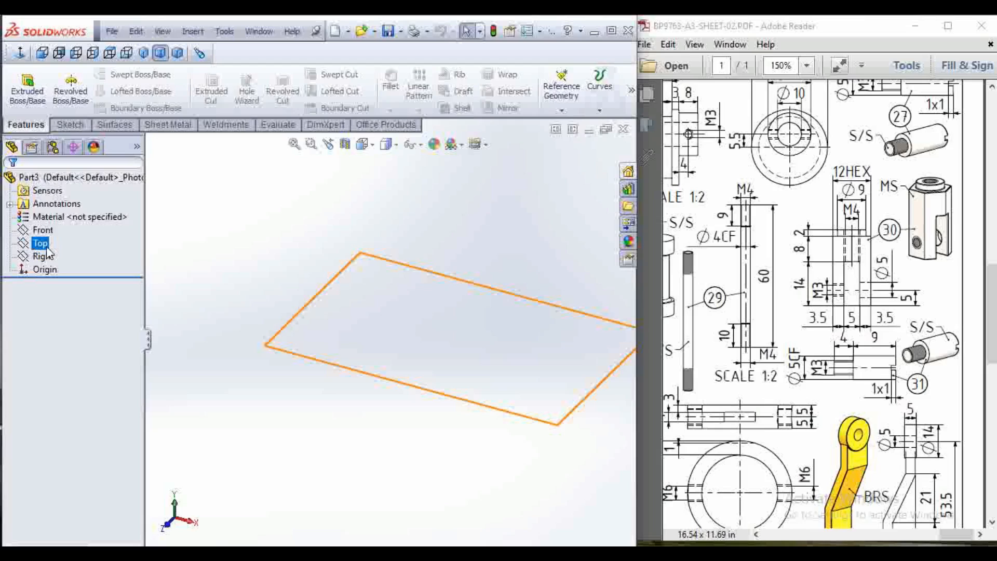
click(78, 224)
click(116, 107)
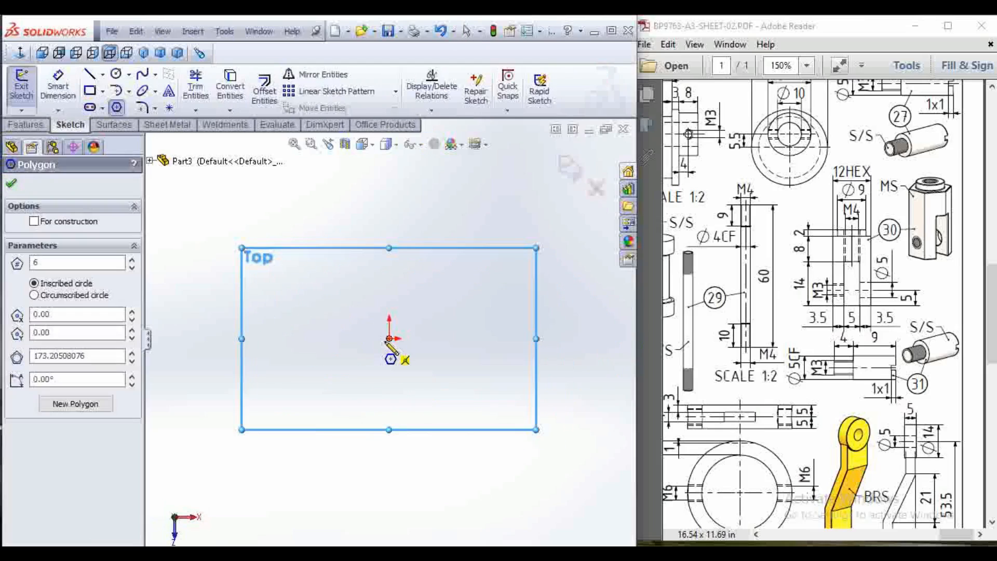
click(390, 339)
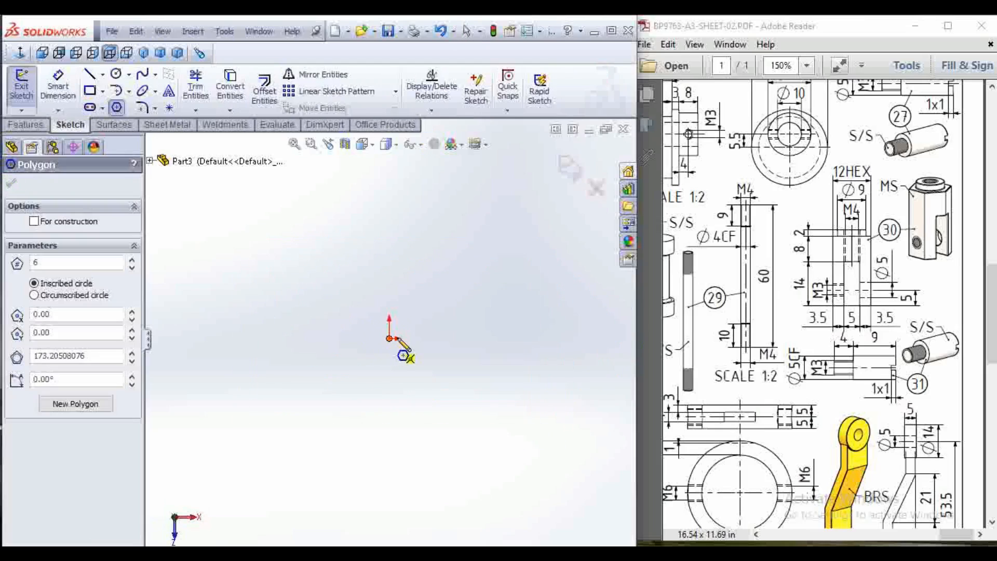
click(451, 339)
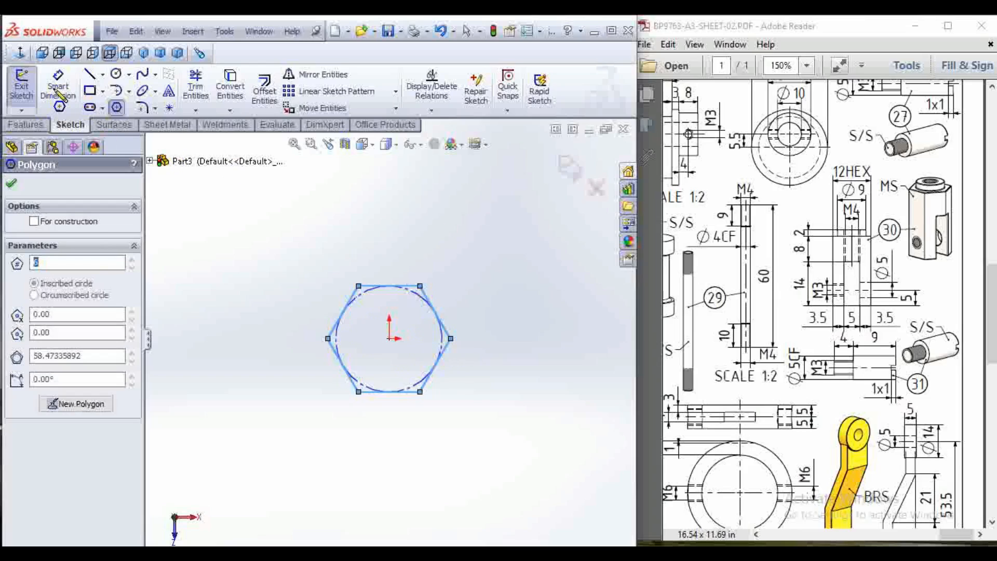
key(Escape)
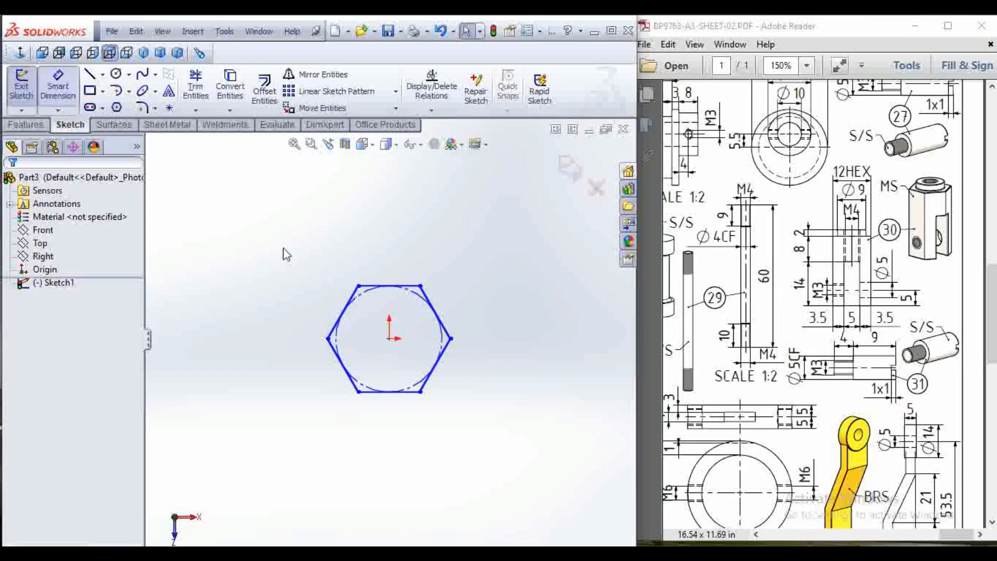
Step: Dimension the hexagon's width across two opposite sides to 12 mm and finish the sketch
click(342, 317)
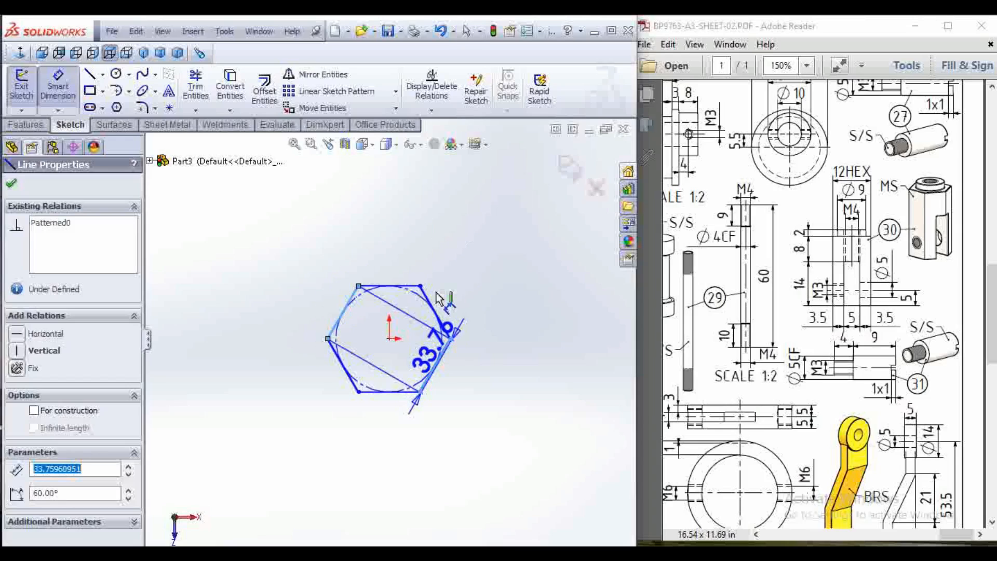
click(452, 255)
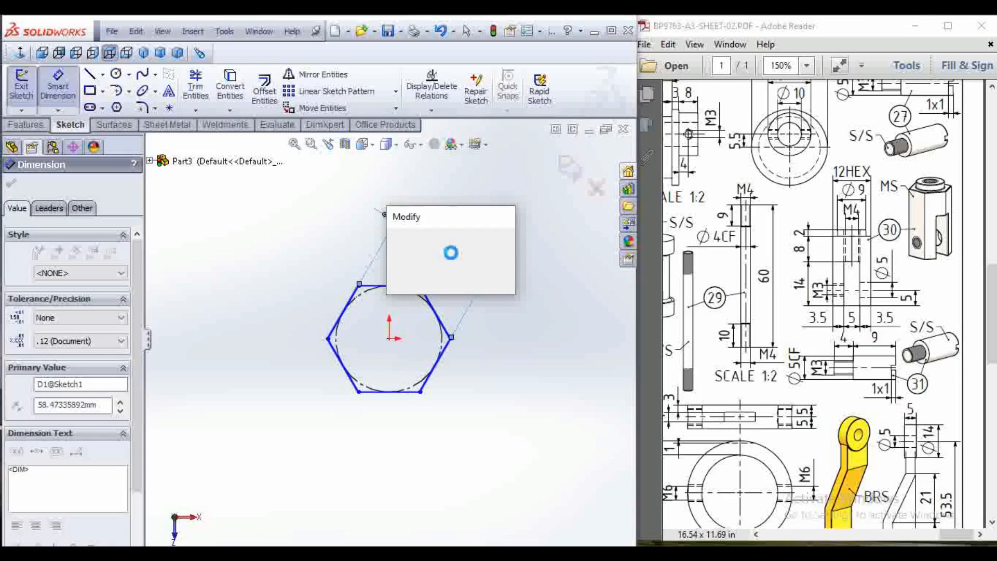
text(12)
key(Return)
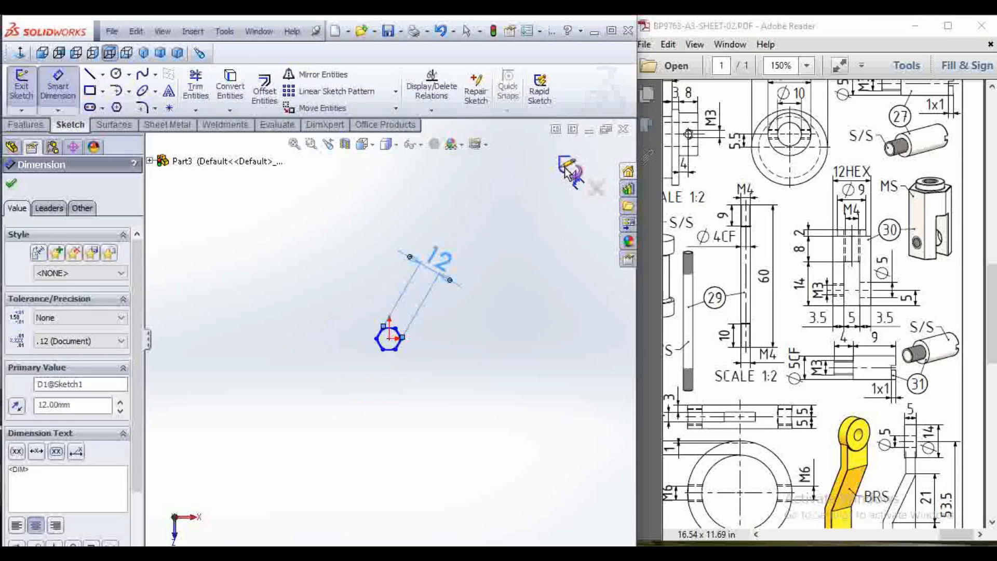
click(567, 170)
Step: Extrude the hexagon sketch 24 mm as a blind boss
key(f)
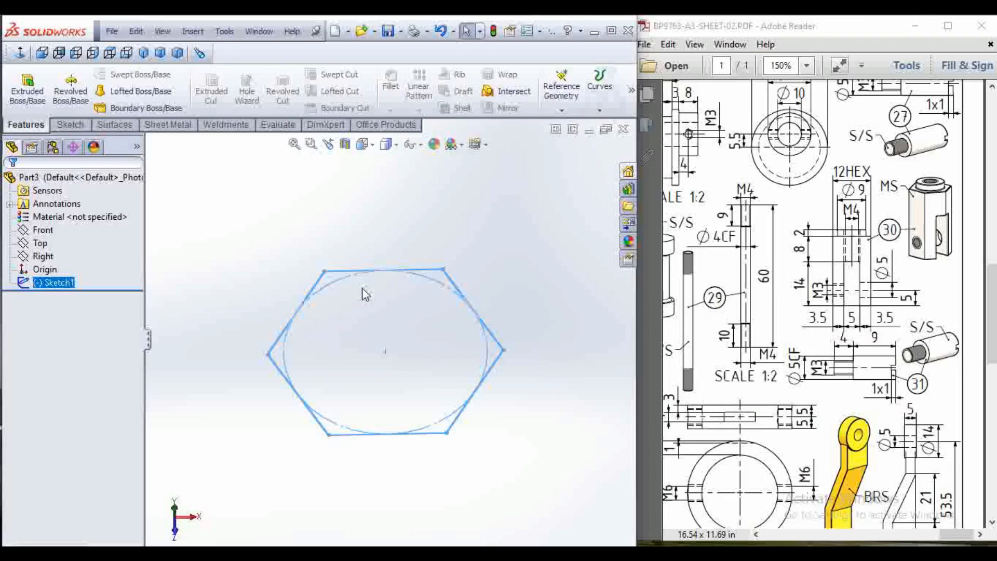
scroll(347, 289, down, 1)
click(27, 91)
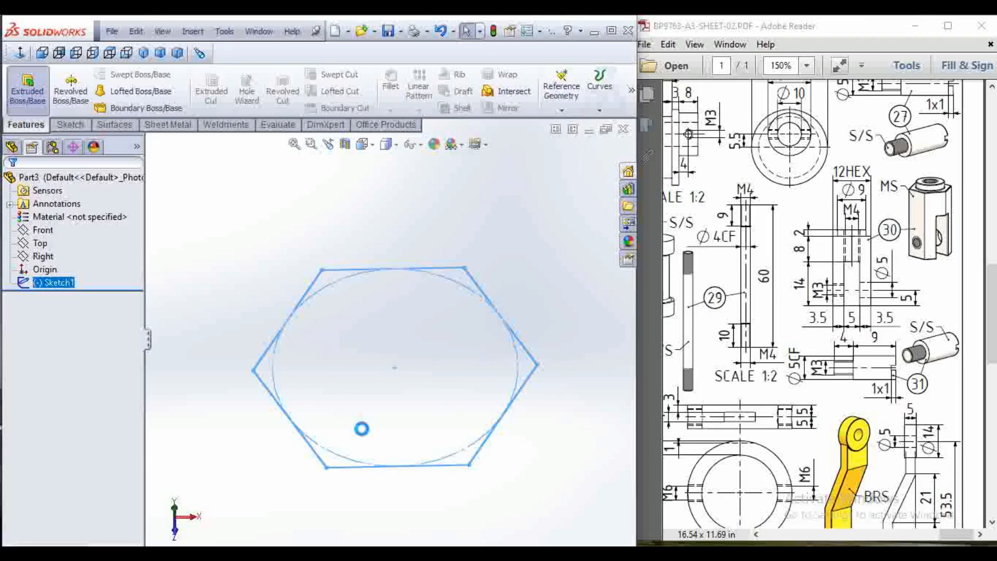
text(24)
key(Return)
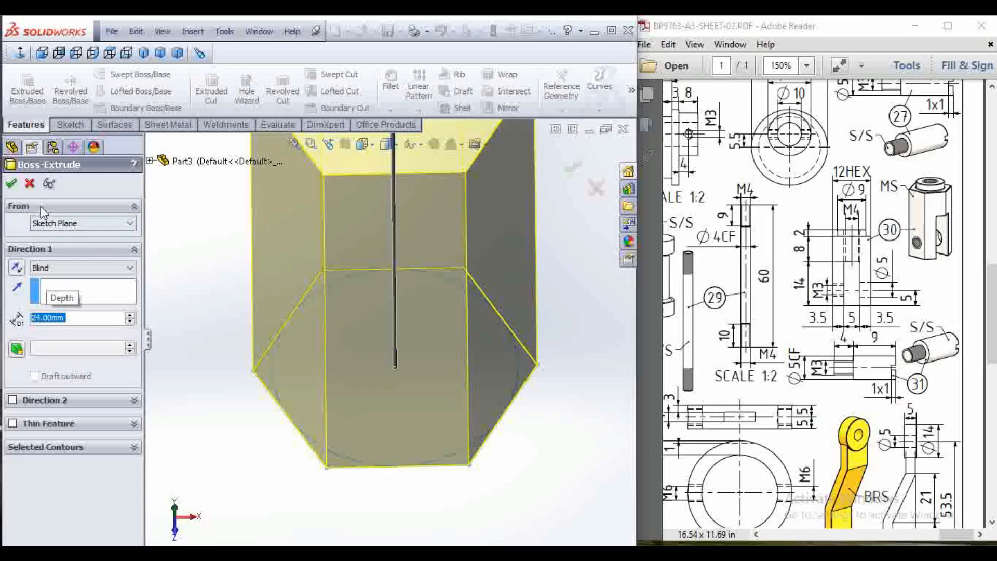
click(11, 185)
Step: Sketch a circle about 7.2 mm in diameter on the hexagonal body's top face, centred on the origin
scroll(447, 482, up, 3)
middle_drag(446, 483, 487, 428)
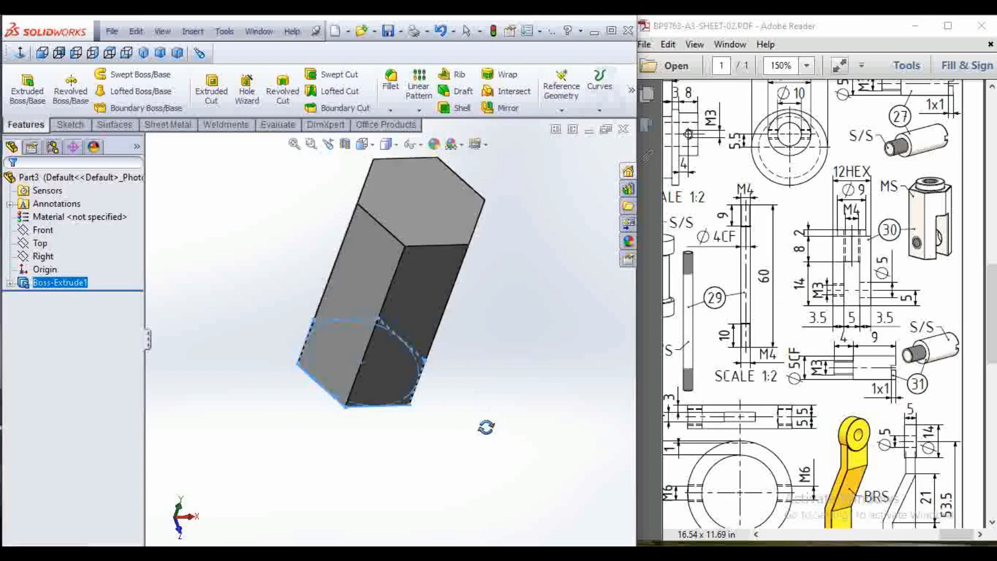
click(414, 205)
click(473, 164)
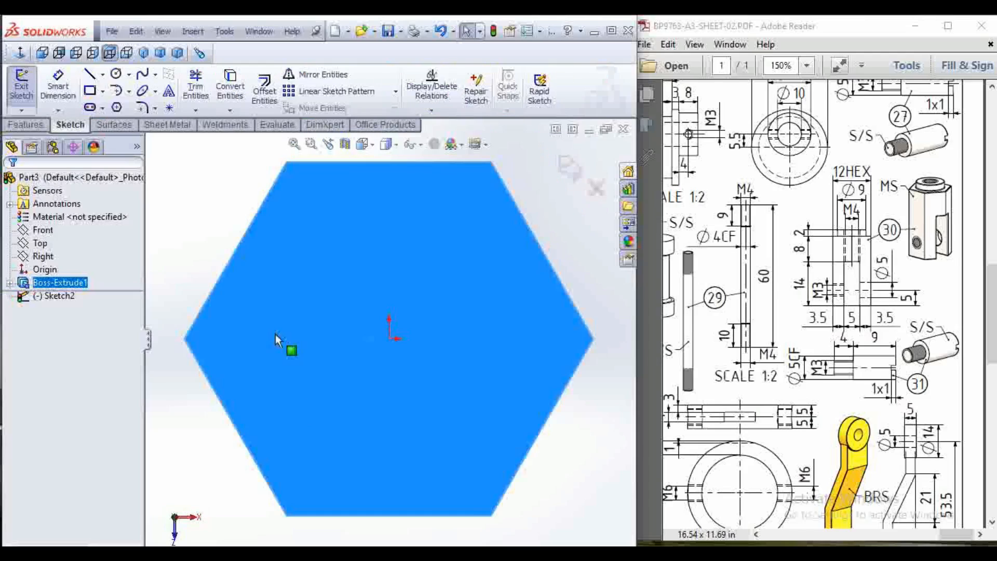
click(117, 75)
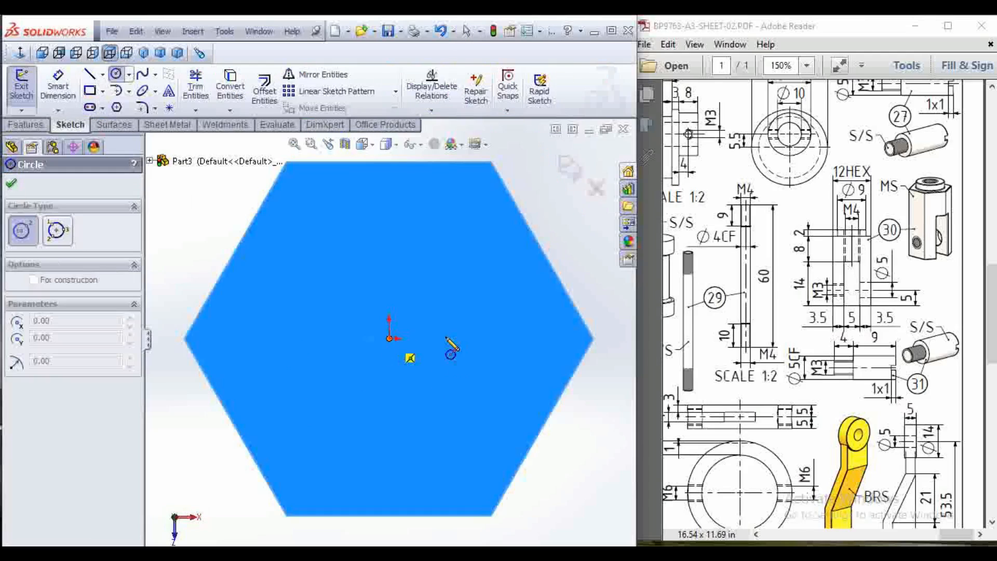
click(389, 338)
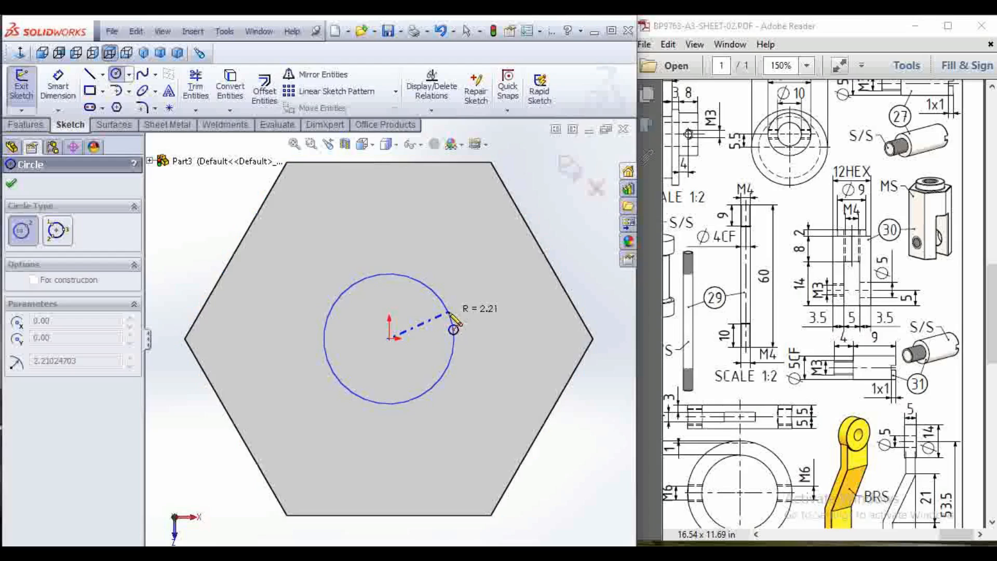
click(486, 296)
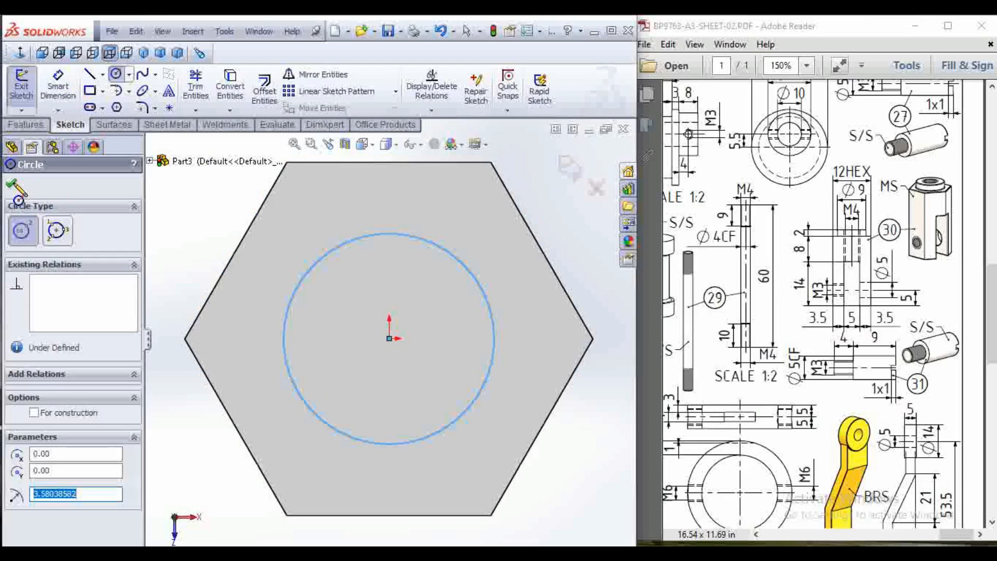
Step: Add a diameter dimension to the new circle
click(58, 88)
click(413, 238)
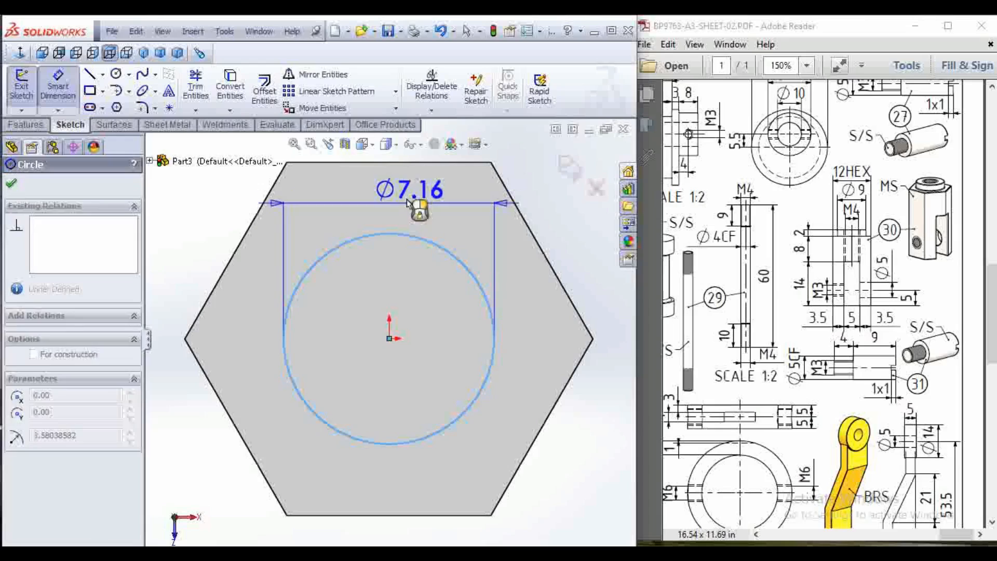
click(409, 191)
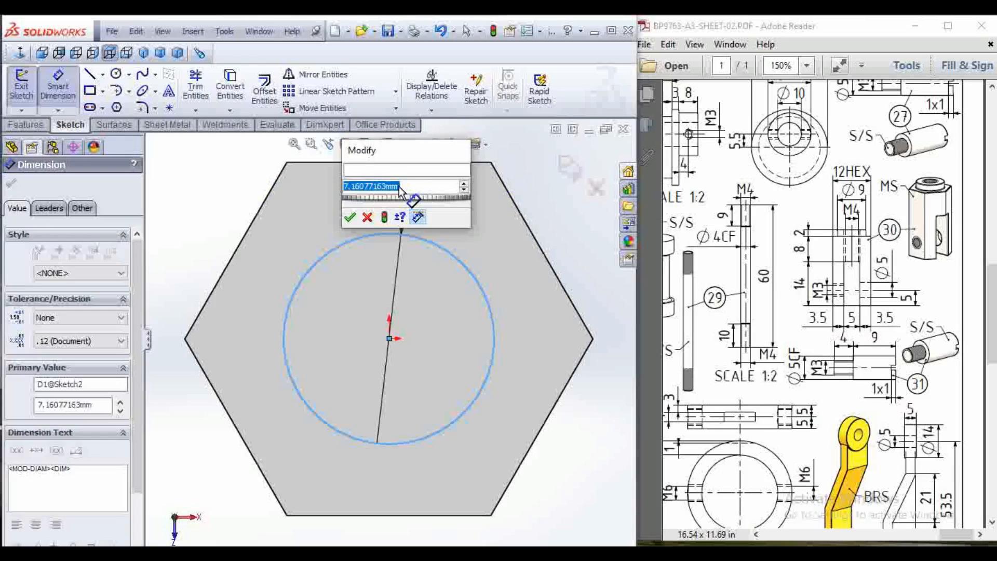
Step: Try setting the circle's diameter to 9 mm with an extra diameter symbol in its text, undo it and leave the sketch
text(9)
key(Return)
click(17, 544)
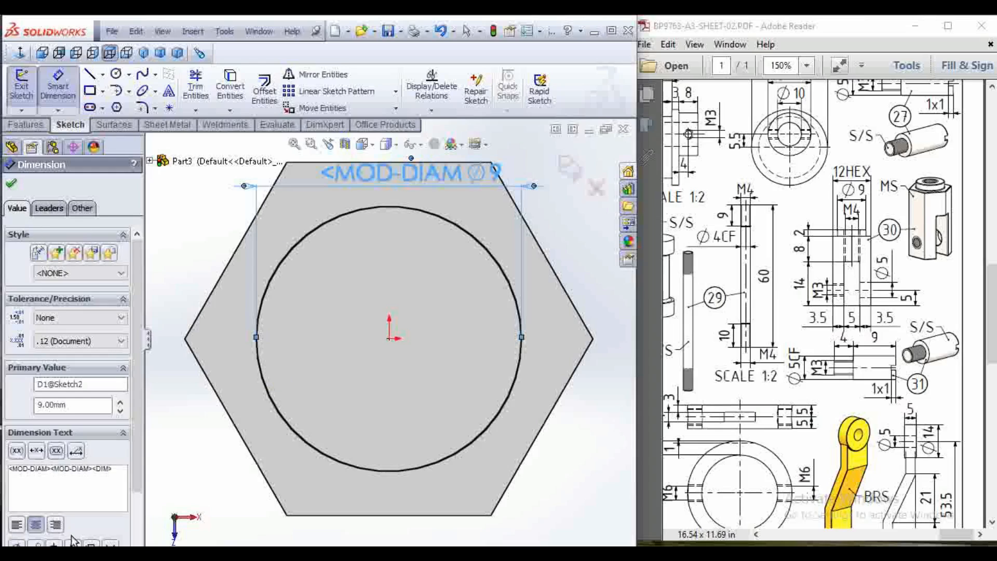
key(ctrl+z)
click(401, 190)
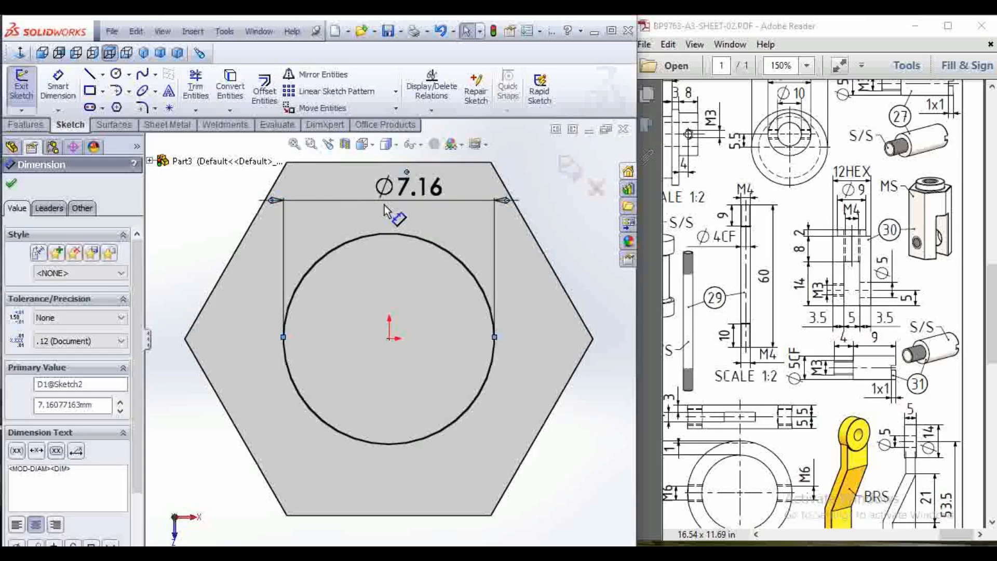
double_click(446, 192)
scroll(445, 191, down, 1)
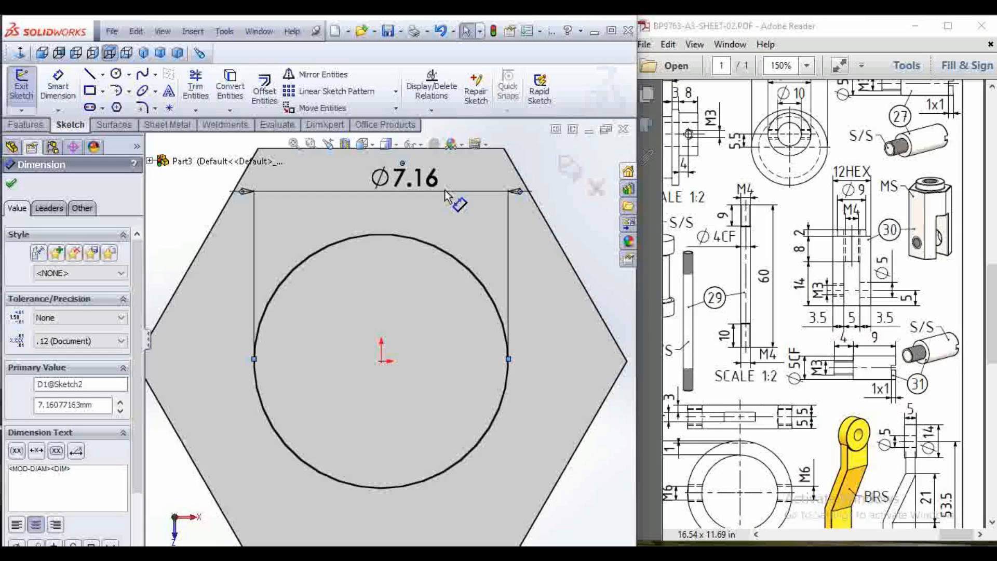
double_click(585, 225)
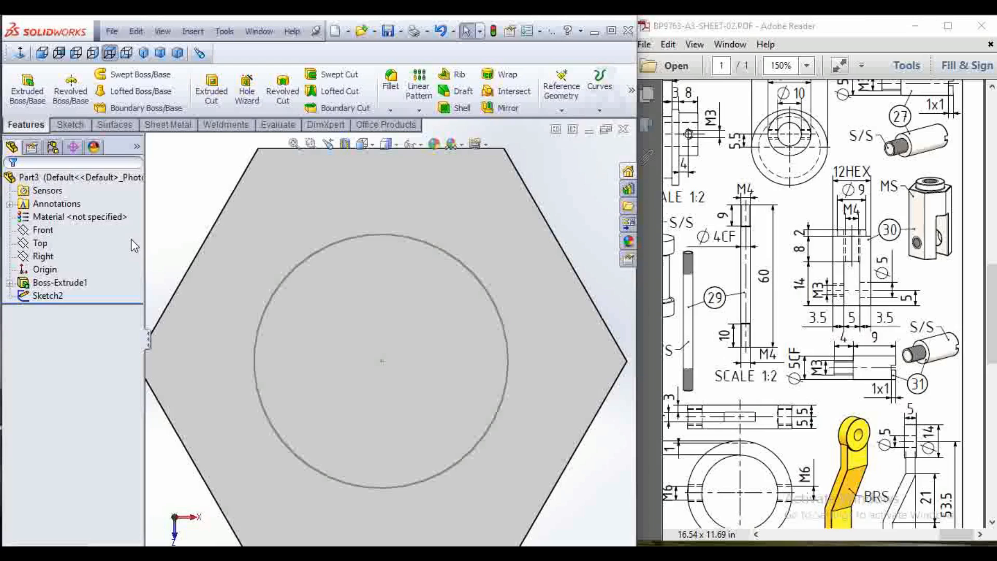
Step: Reopen the circle's sketch, set the diameter to 9 mm and finish the sketch
click(48, 296)
click(122, 273)
click(382, 181)
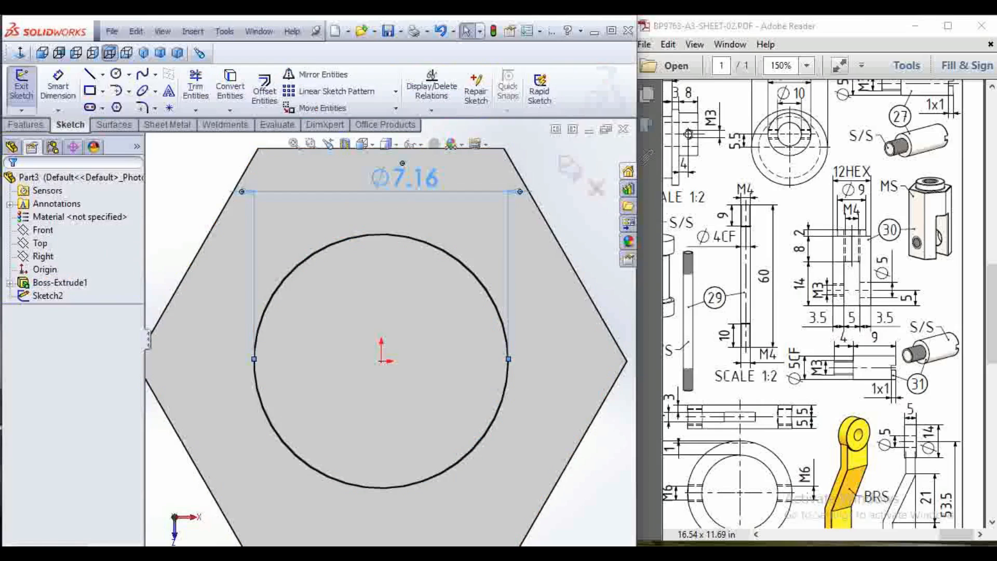
double_click(387, 186)
text(9)
key(Return)
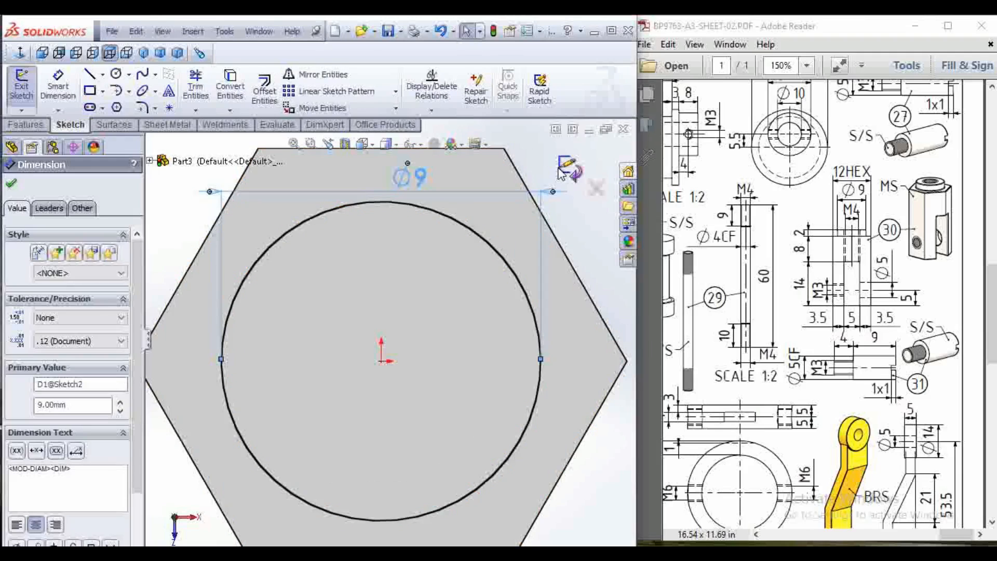
click(569, 168)
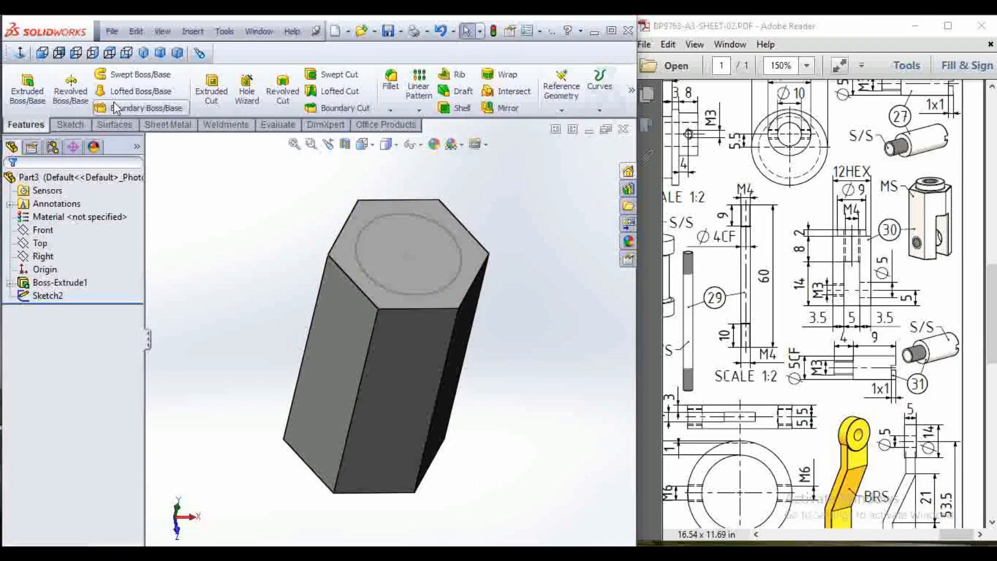
Step: Extrude the 9 mm circle 2 mm up from the hexagonal body's top face, merged with the body
click(27, 90)
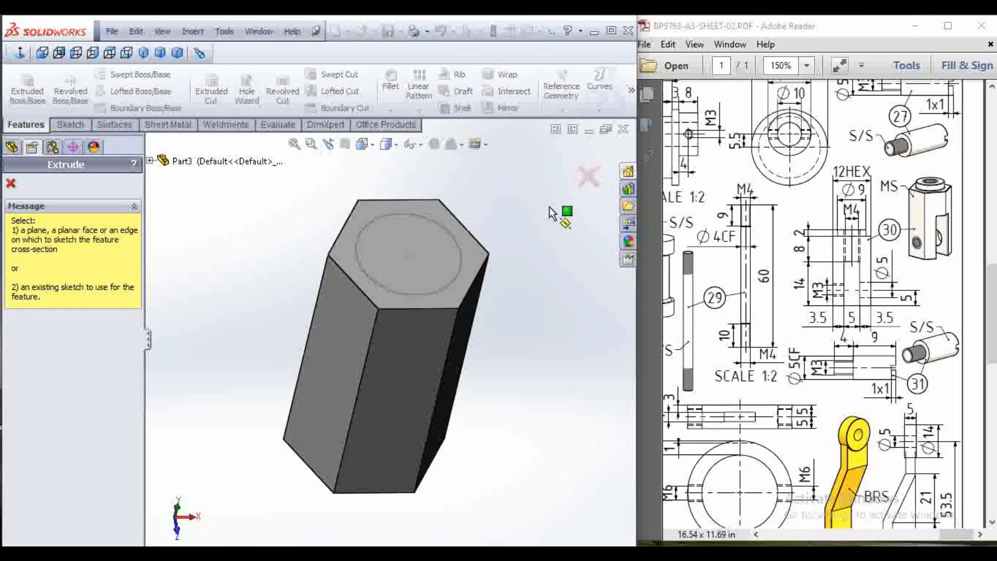
click(588, 176)
middle_drag(571, 370, 549, 350)
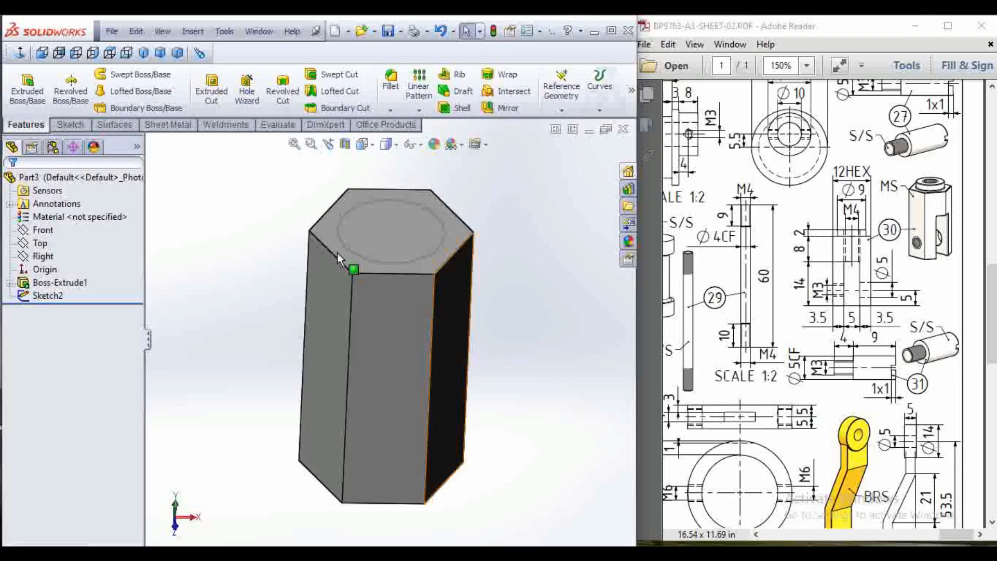
click(53, 297)
click(18, 95)
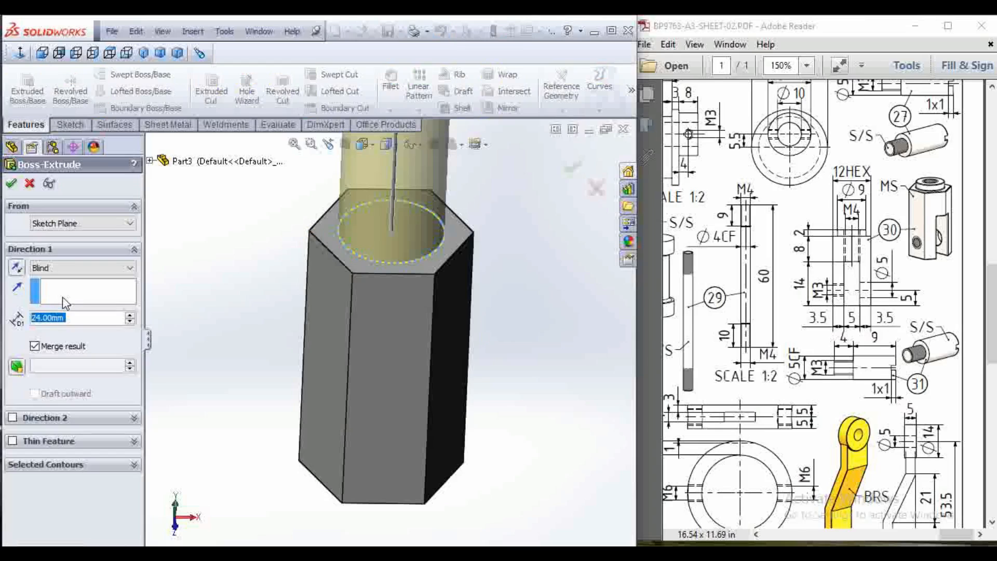
text(2)
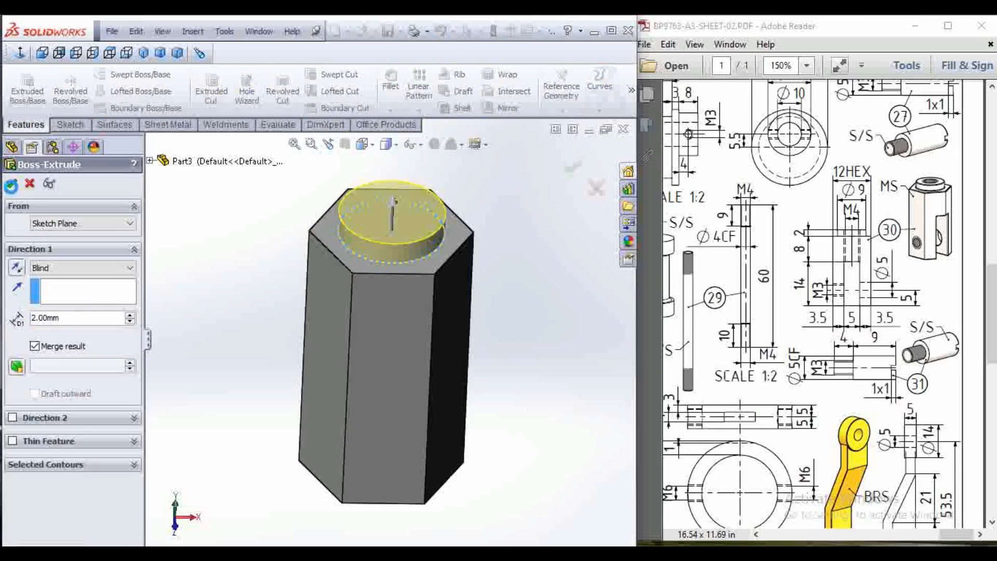
key(Return)
Step: Edit the hexagonal body's extrusion and set its depth to 22 mm
right_click(55, 281)
click(67, 248)
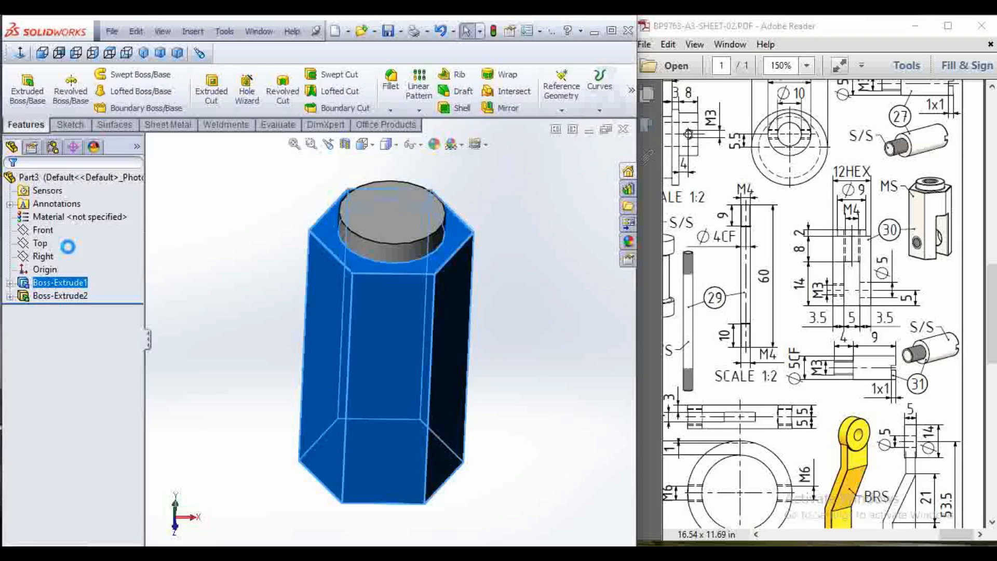
click(41, 318)
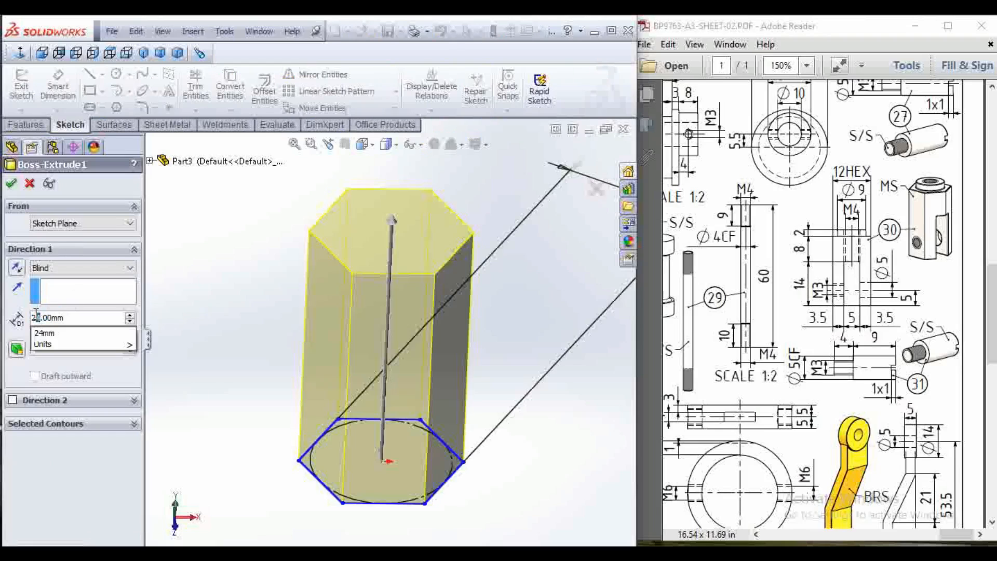
text(2)
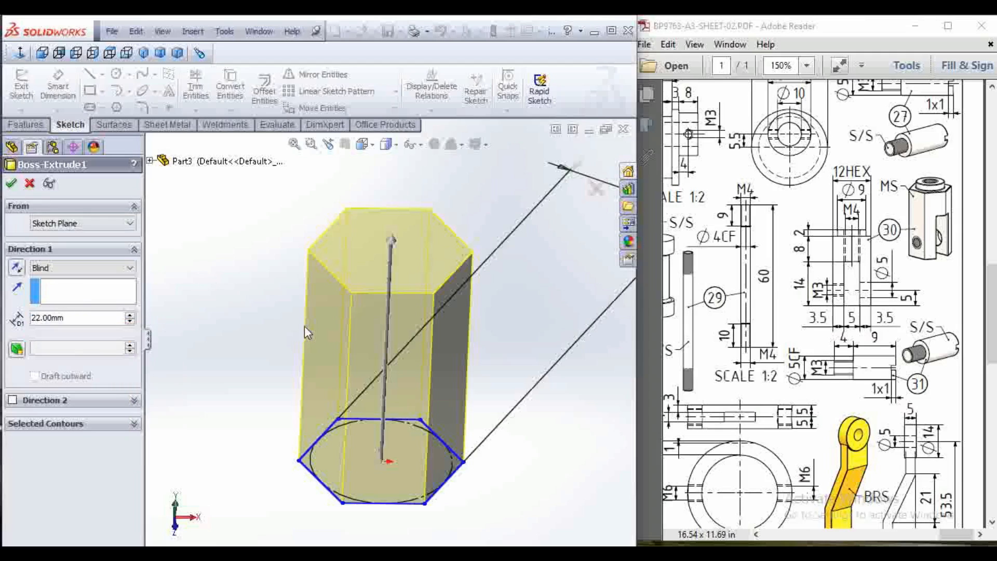
key(Return)
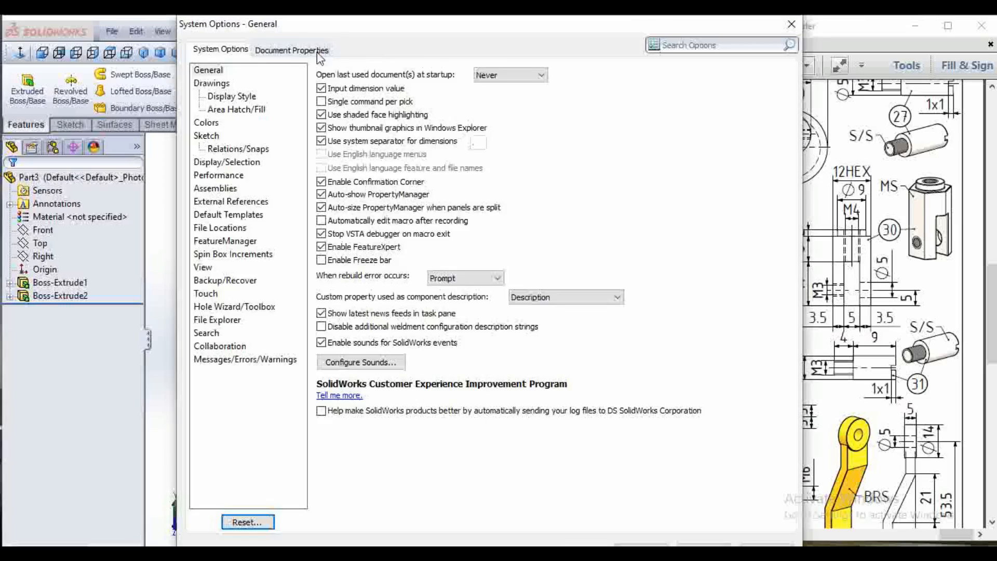
Step: Raise the part's shaded and draft quality resolution to the highest setting in the document's image quality options
click(293, 49)
click(220, 201)
drag(383, 96, 585, 97)
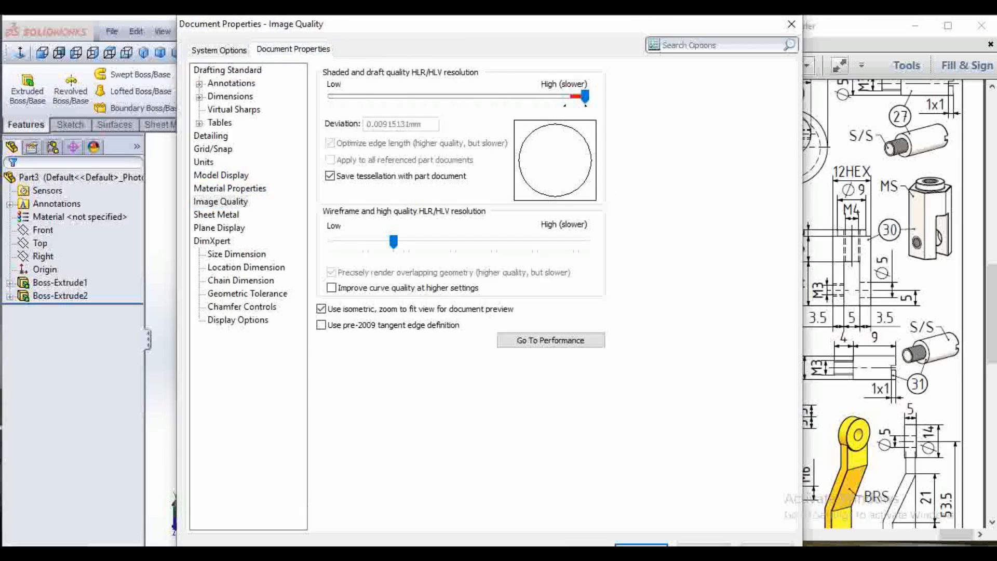
click(641, 545)
Step: Sketch a circle about 4.9 mm in diameter on the round boss's top face, centred on the origin
mouse_move(483, 322)
middle_down()
mouse_move(508, 351)
mouse_move(534, 352)
middle_up()
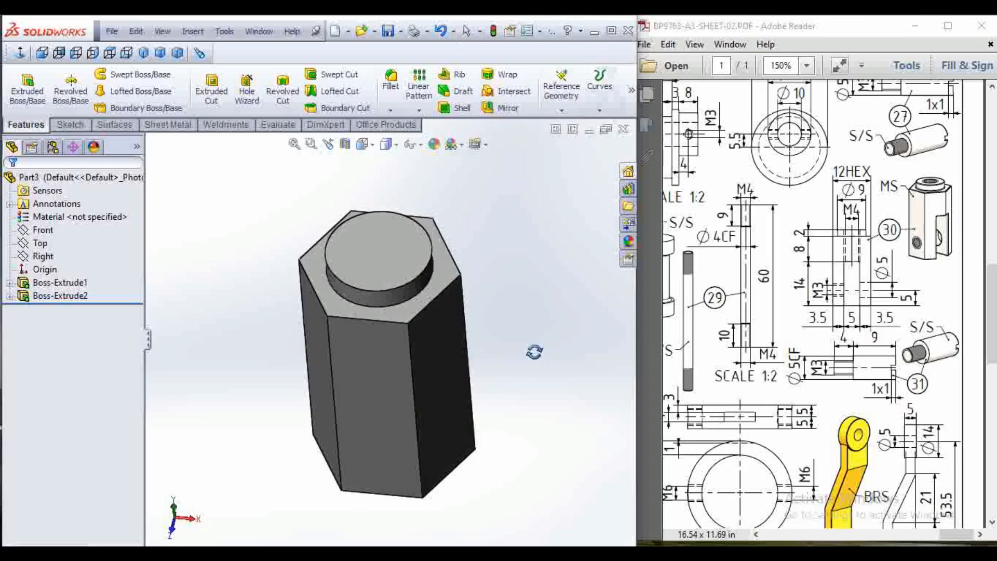
click(391, 256)
click(447, 201)
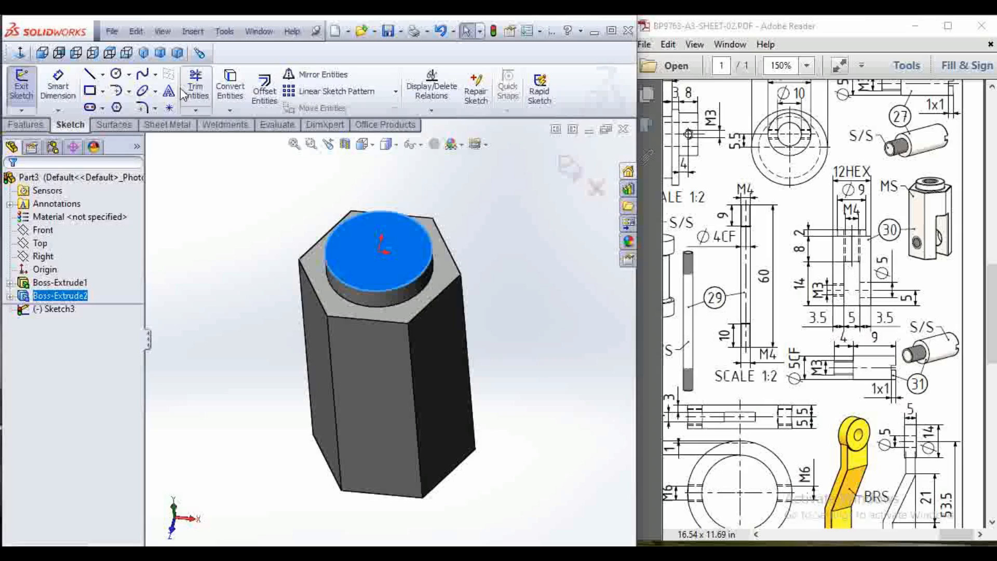
click(37, 52)
click(116, 74)
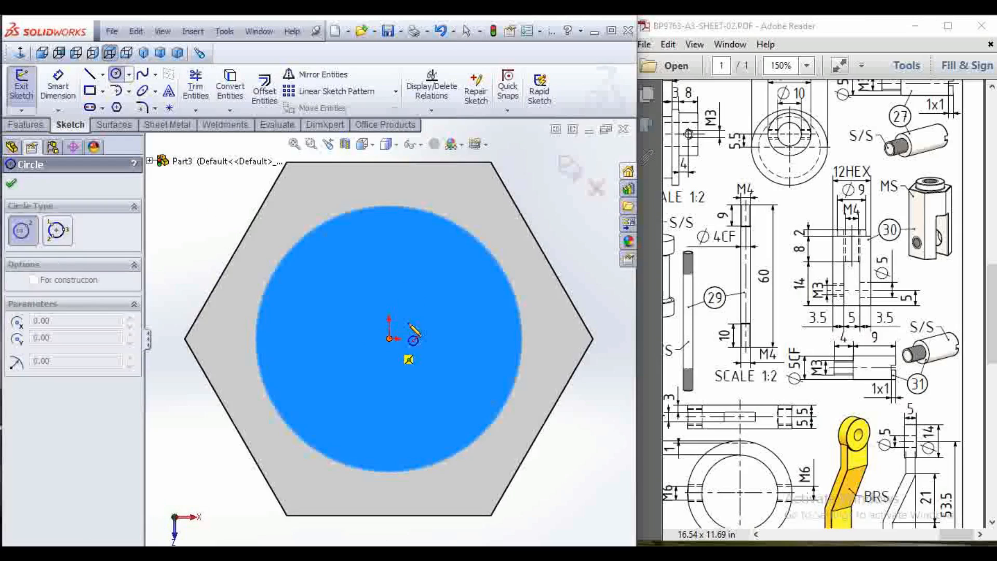
click(390, 339)
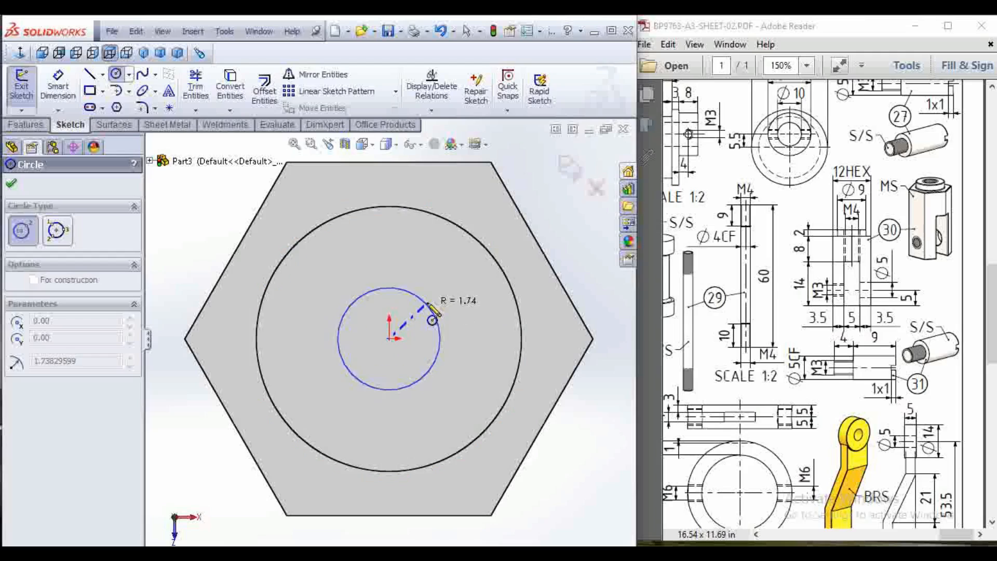
click(431, 281)
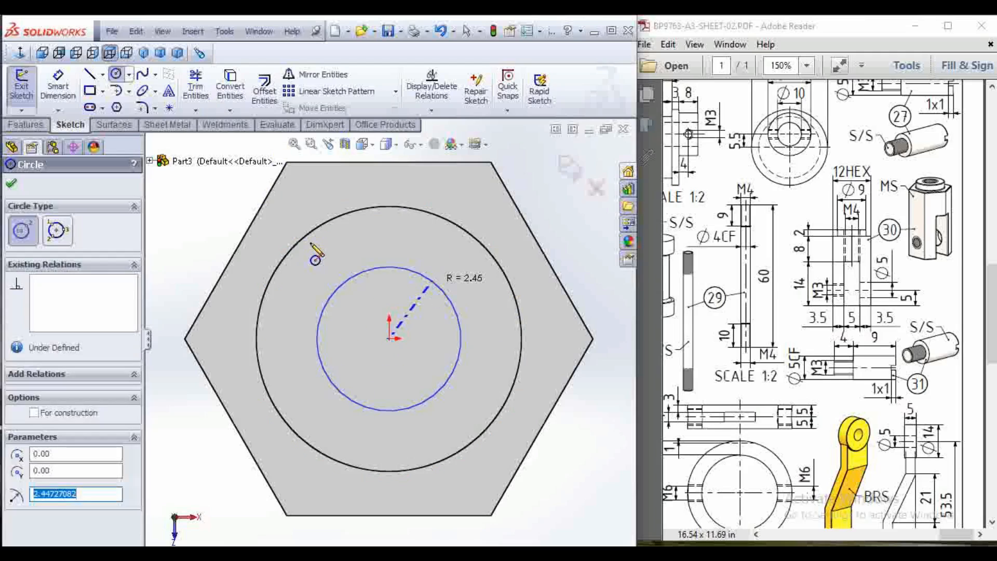
key(Escape)
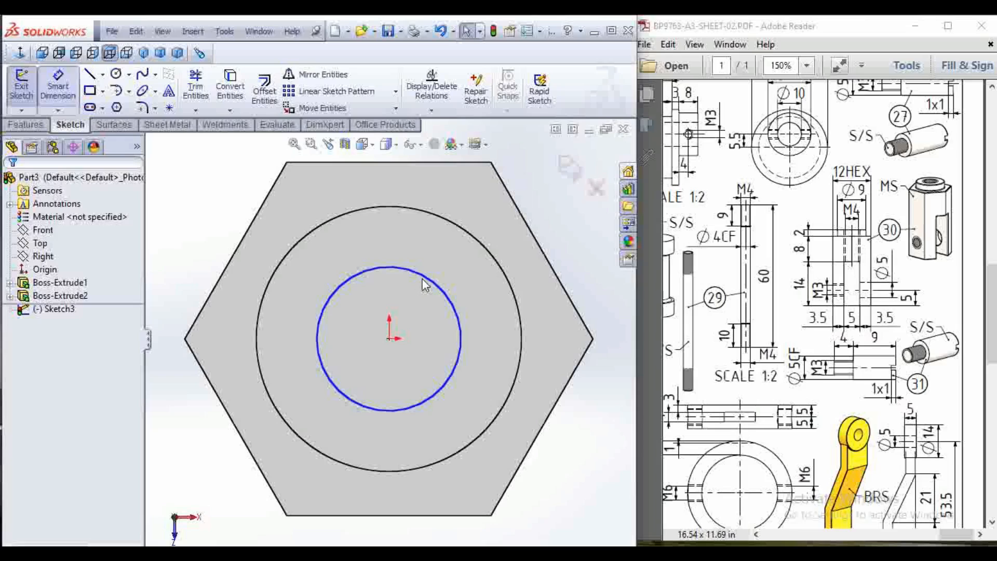
Step: Set the diameter of the circle on the round boss's top face to 4 mm and finish the sketch
click(439, 289)
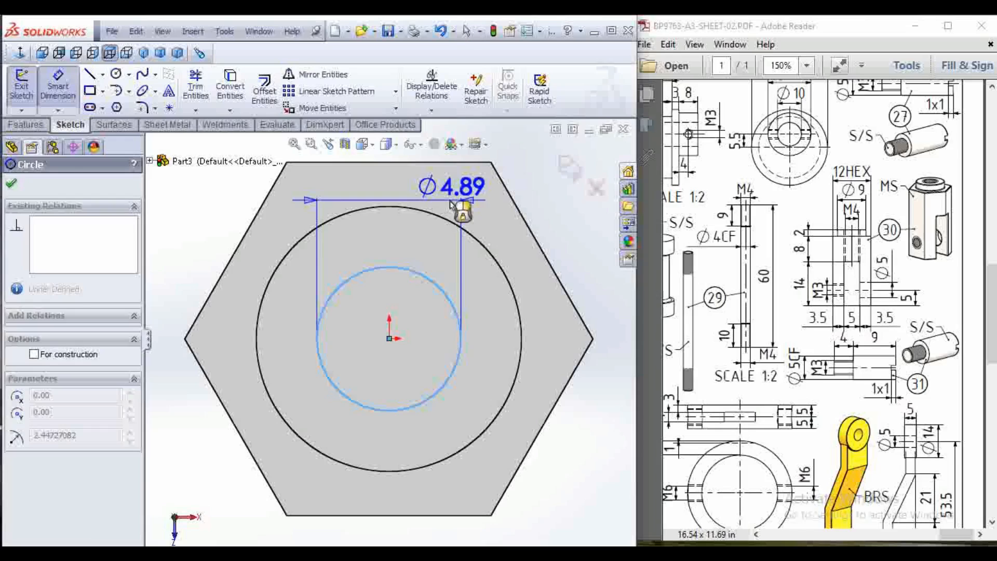
click(455, 204)
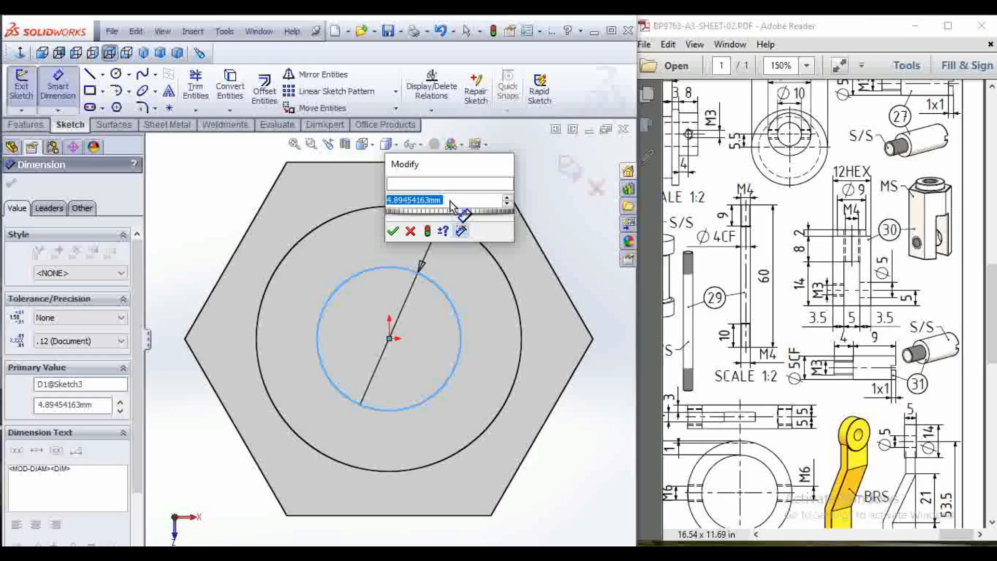
text(4)
key(Return)
click(570, 169)
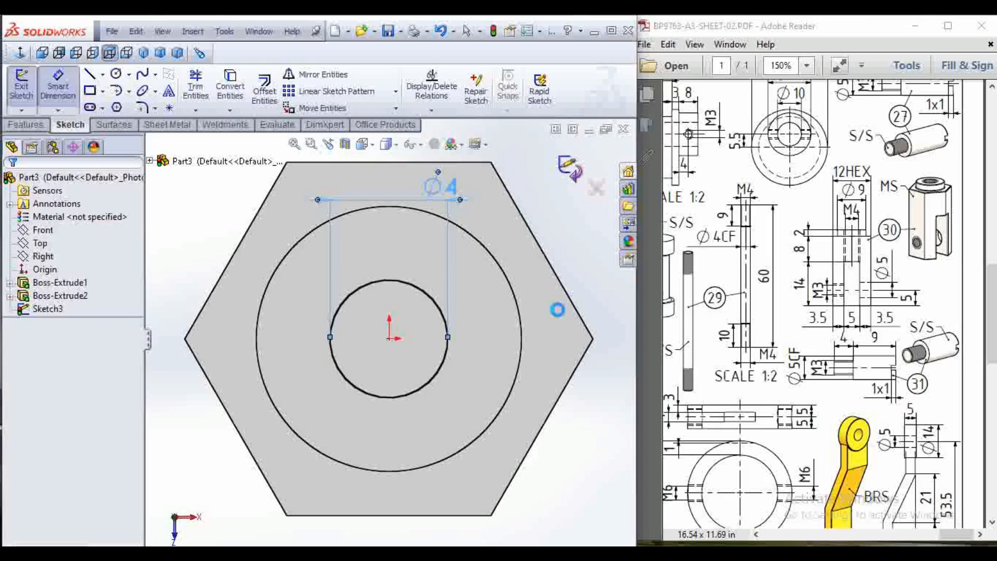
Step: Cut-extrude the 4 mm circle 10 mm deep into the body from the boss's top face
middle_drag(546, 451, 533, 373)
click(211, 90)
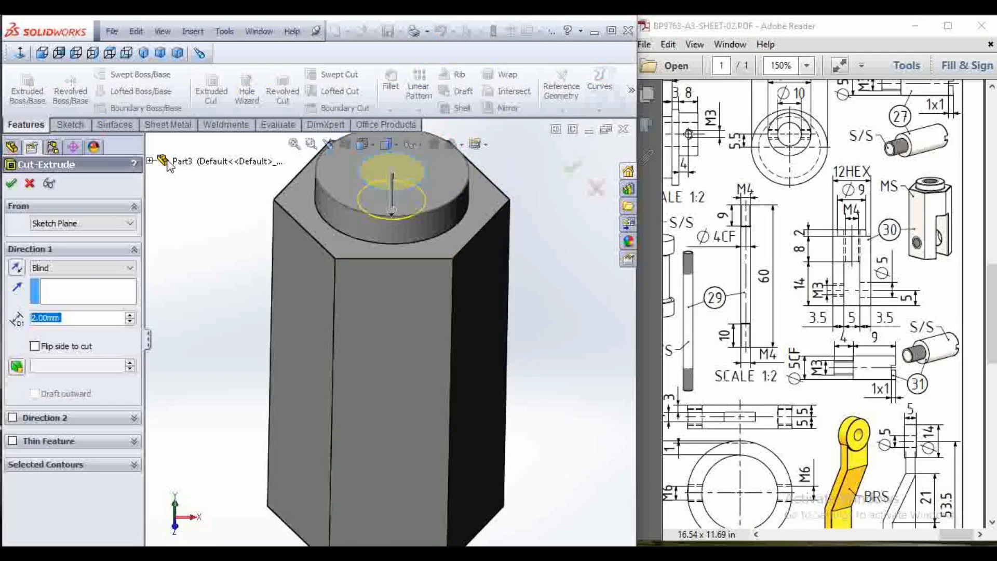
text(10)
key(Return)
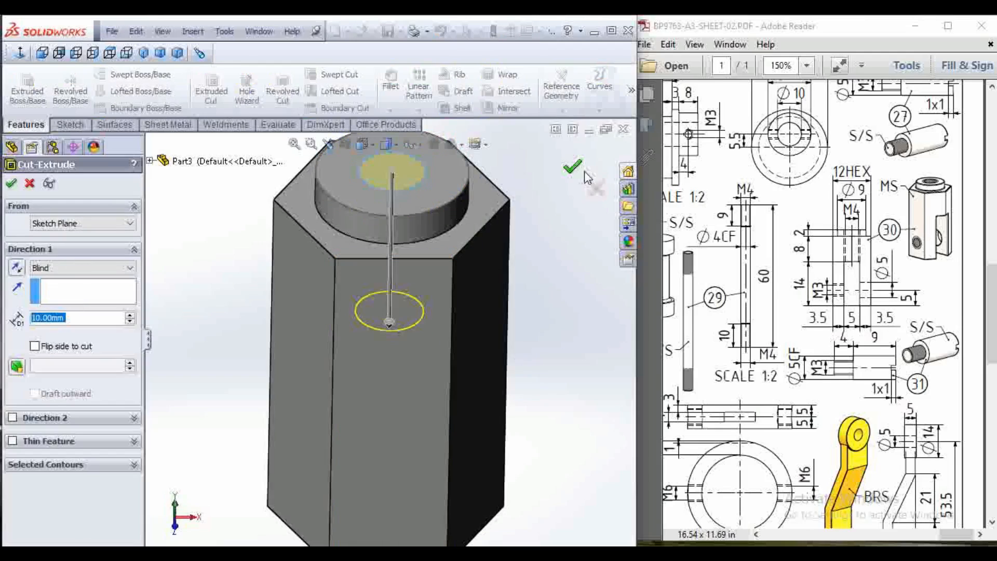
Step: Add an IS machine-thread cosmetic thread, size M5, to the hole's top edge with the Up to Next end condition
click(193, 31)
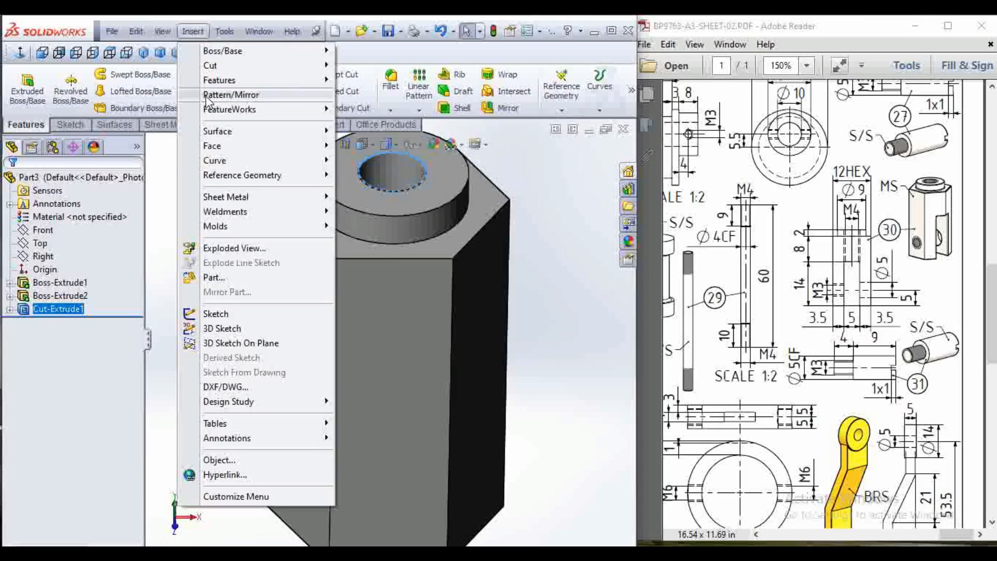
mouse_move(270, 439)
click(346, 391)
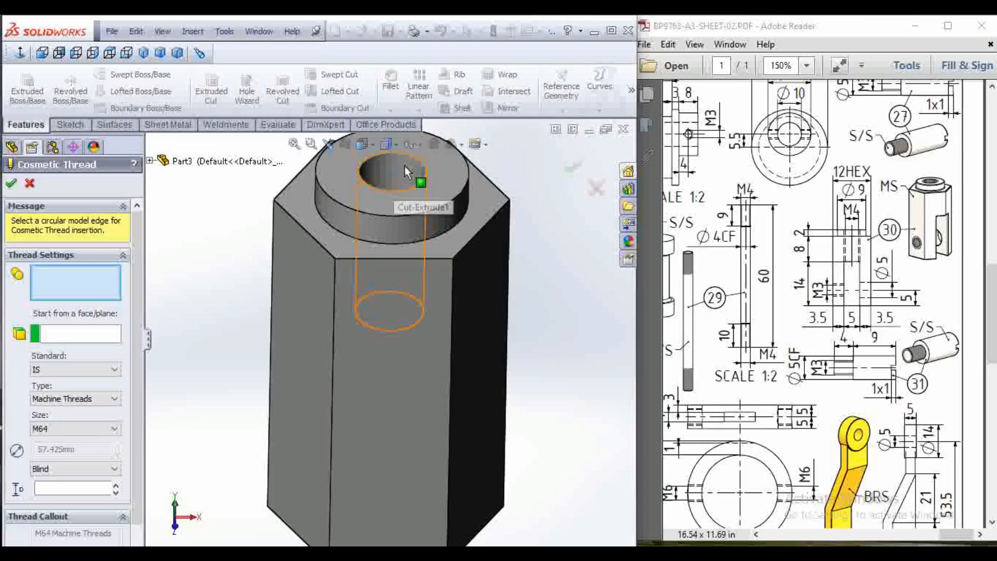
click(425, 171)
click(78, 420)
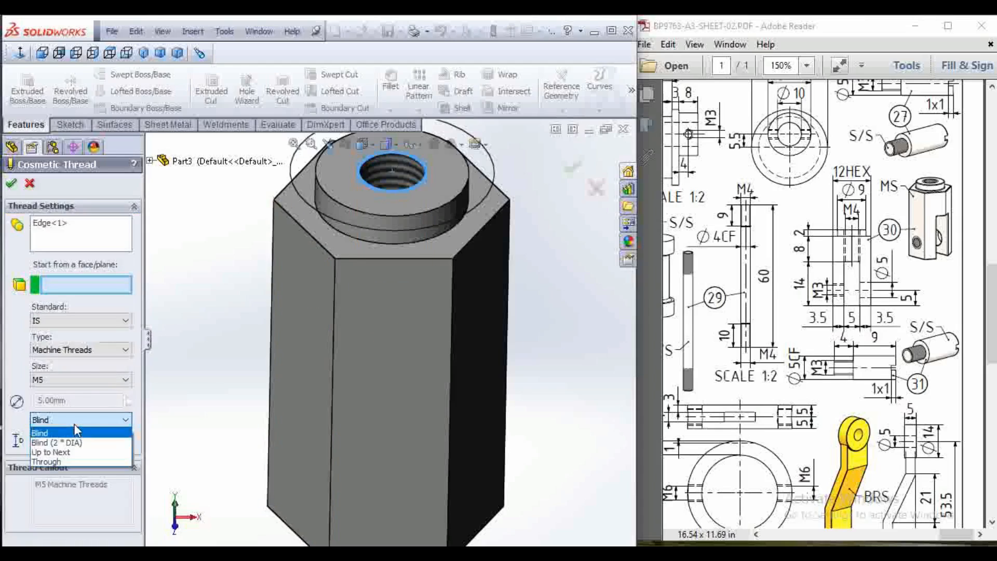
click(75, 454)
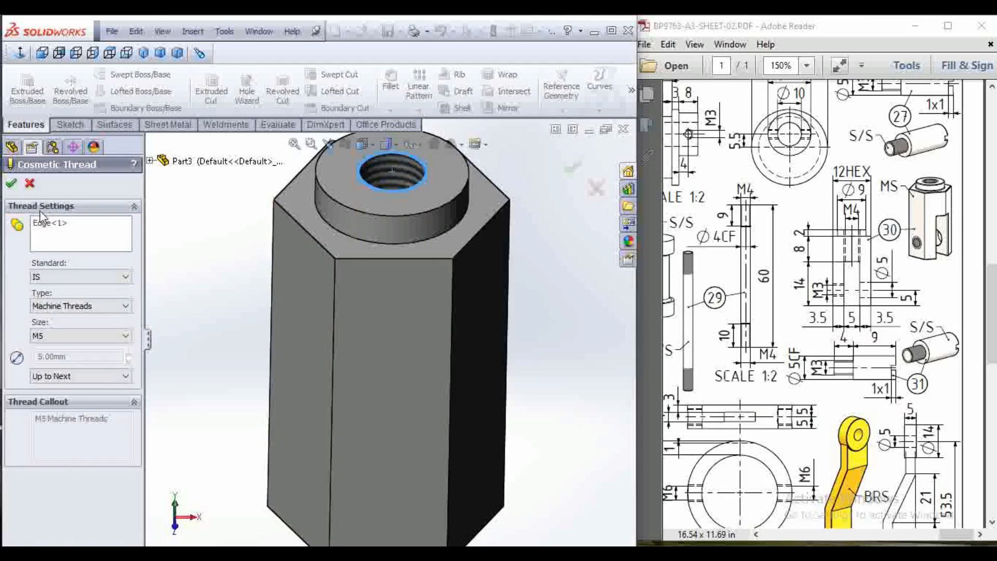
click(13, 184)
middle_drag(528, 428, 567, 452)
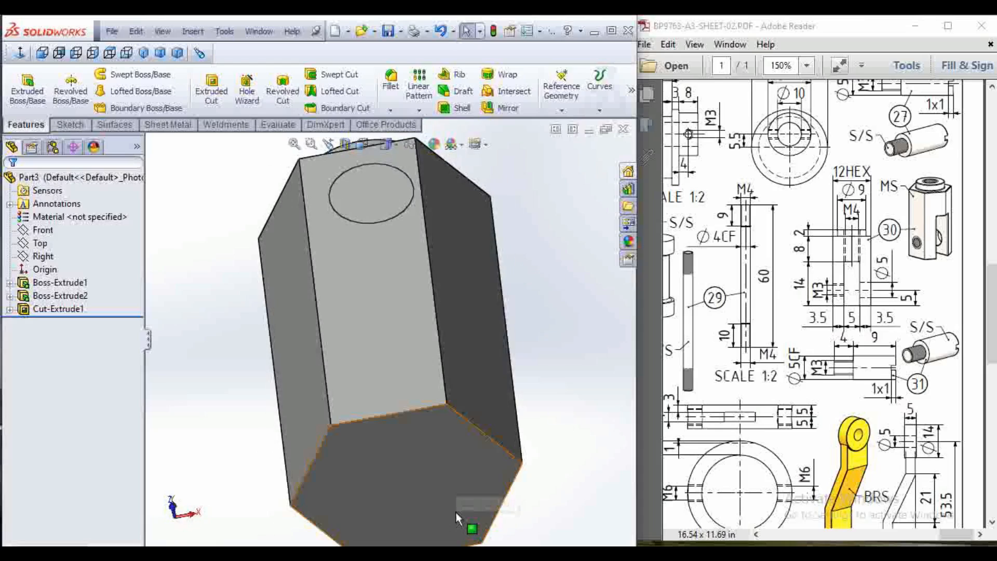
middle_drag(490, 474, 431, 378)
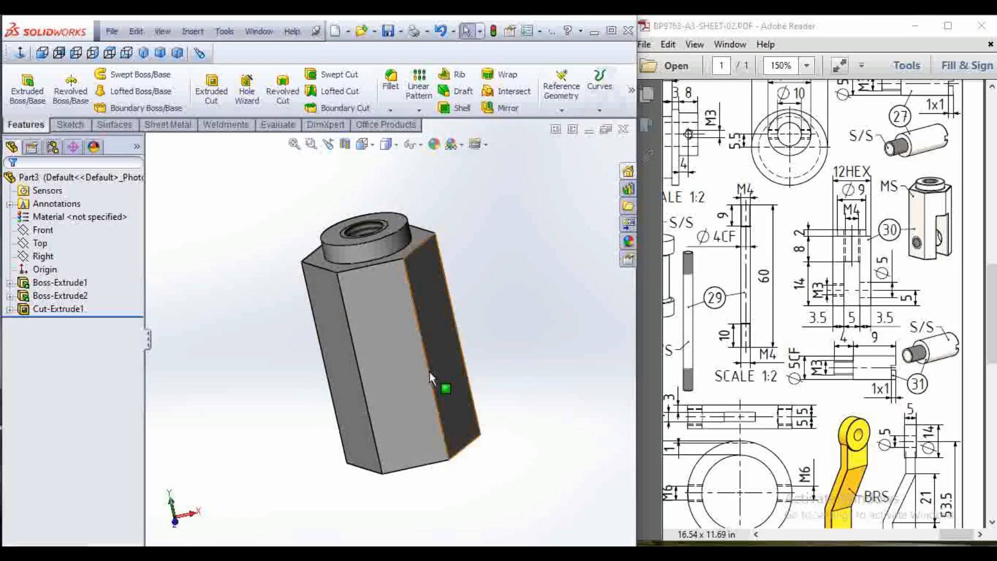
middle_drag(406, 340, 417, 350)
click(42, 229)
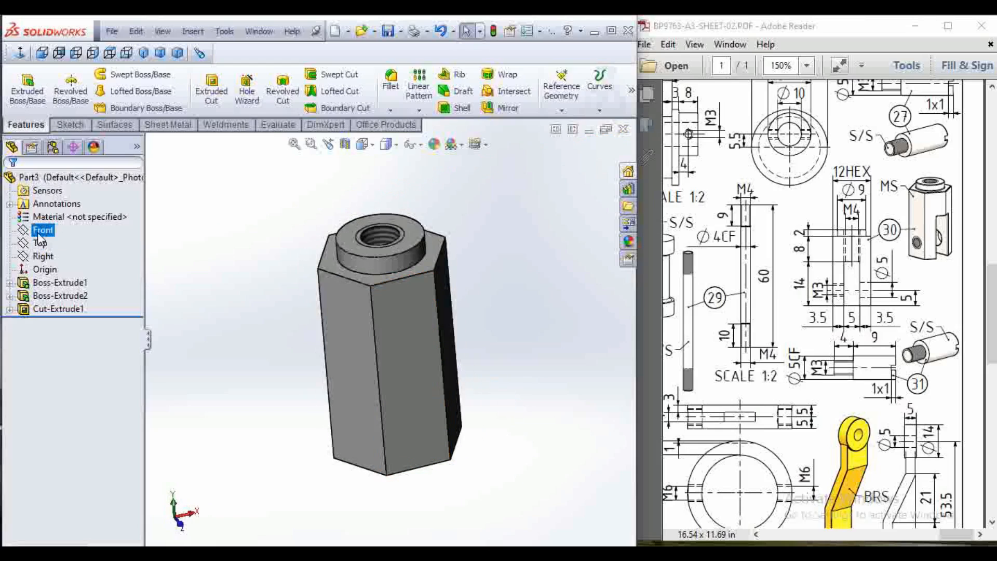
click(38, 83)
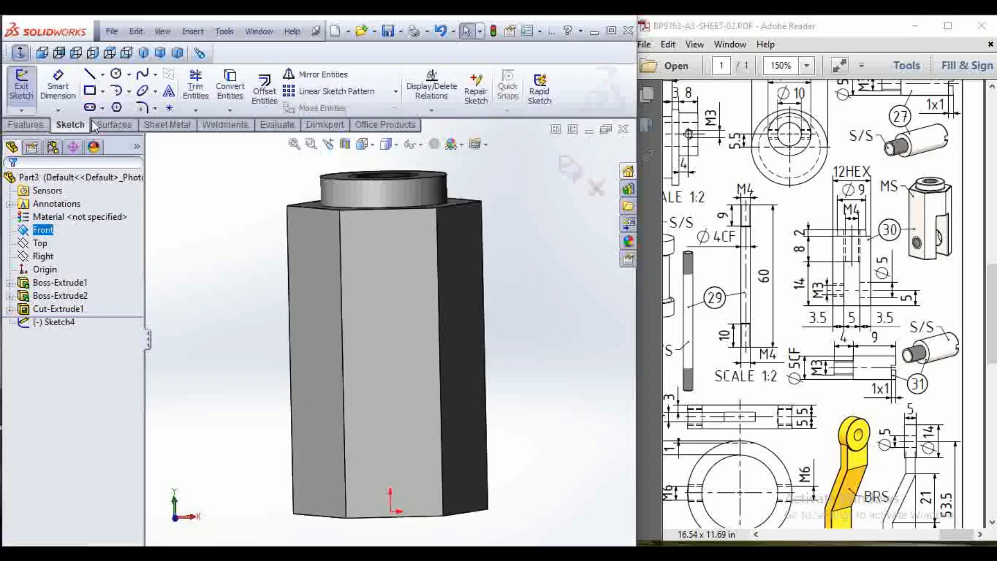
click(257, 276)
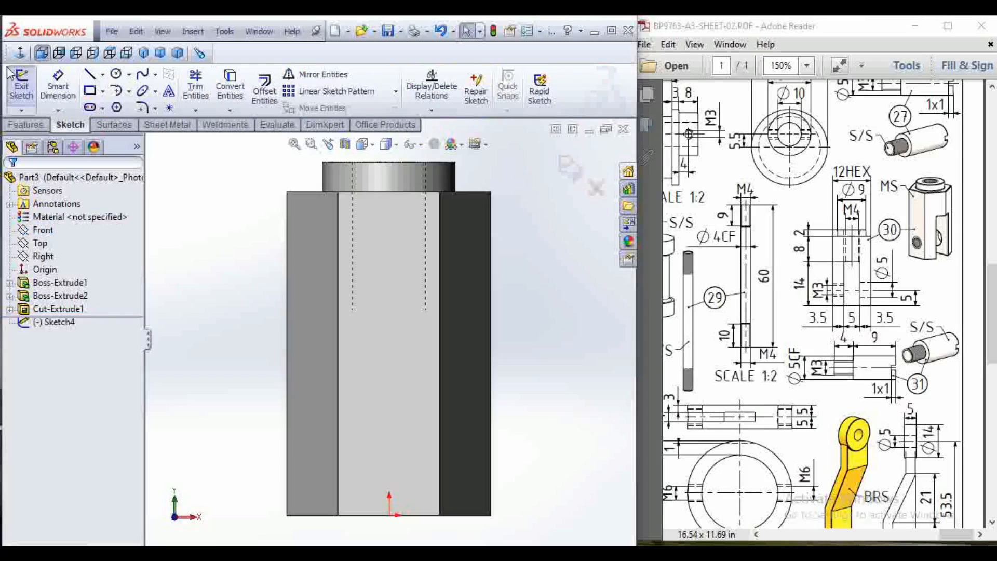
click(597, 189)
click(520, 294)
Step: Sketch a rectangle about 4.1 mm wide and 13.1 mm high on the Right plane, rising from the hexagonal body's bottom edge
click(43, 256)
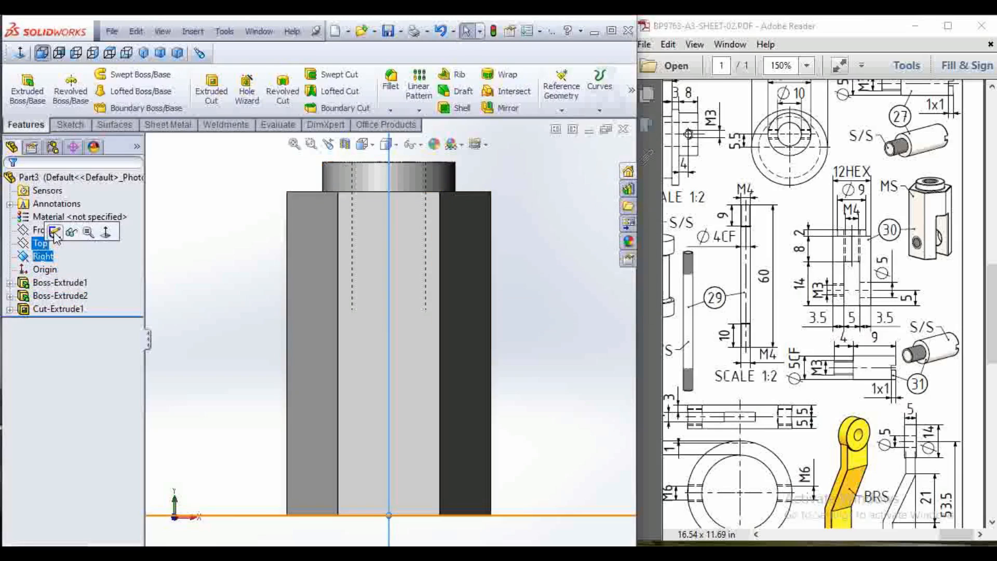
click(53, 231)
click(20, 52)
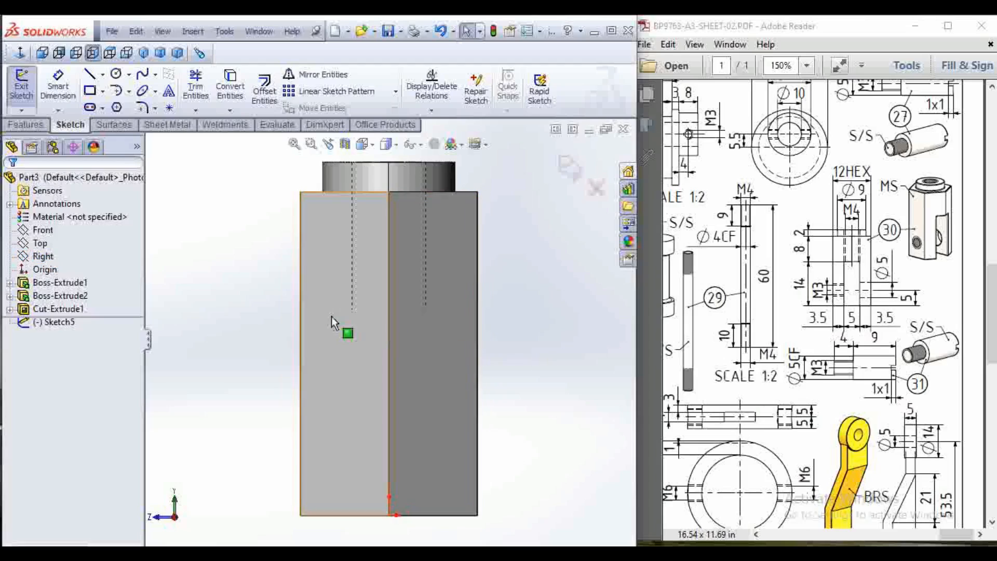
click(90, 90)
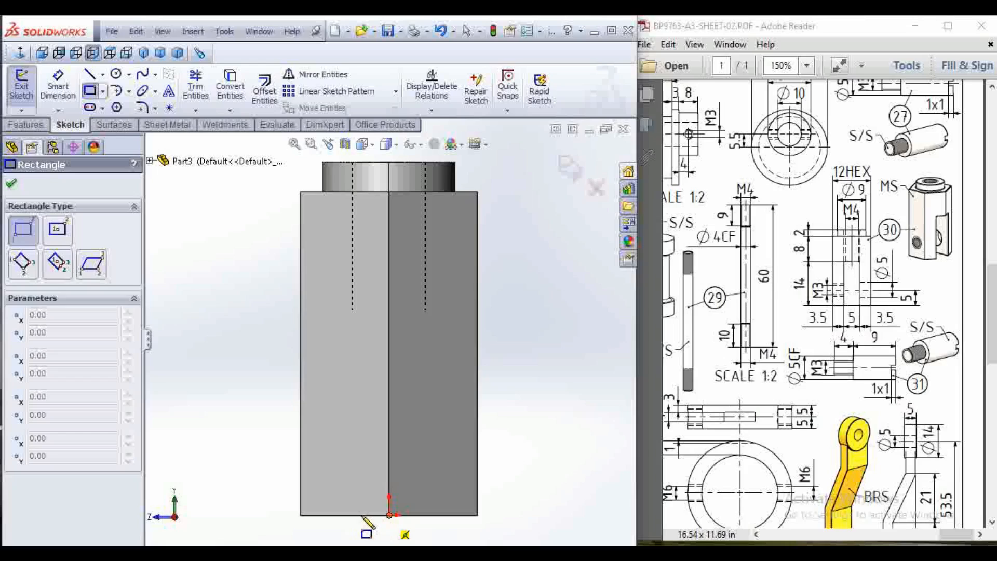
click(357, 516)
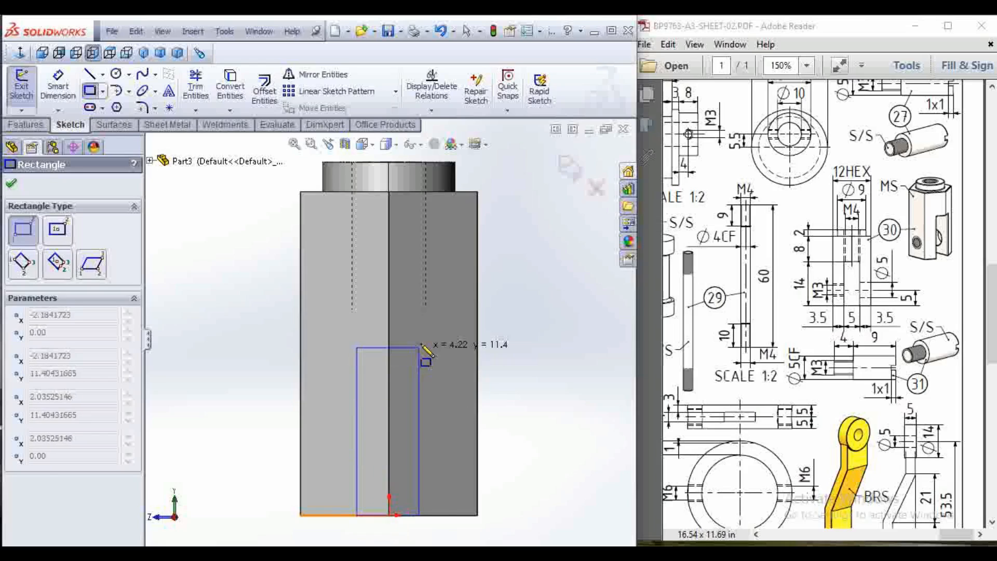
click(418, 322)
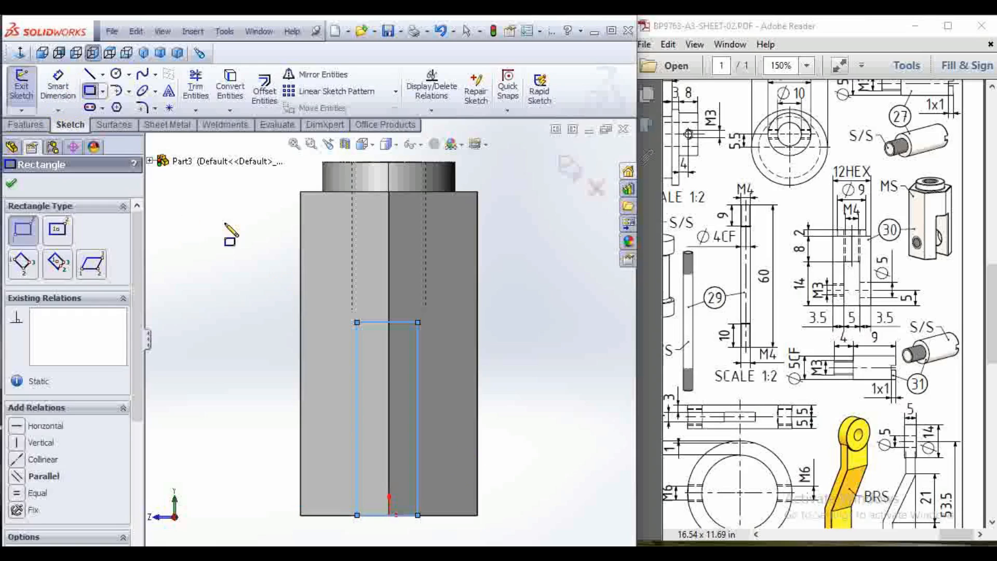
click(59, 86)
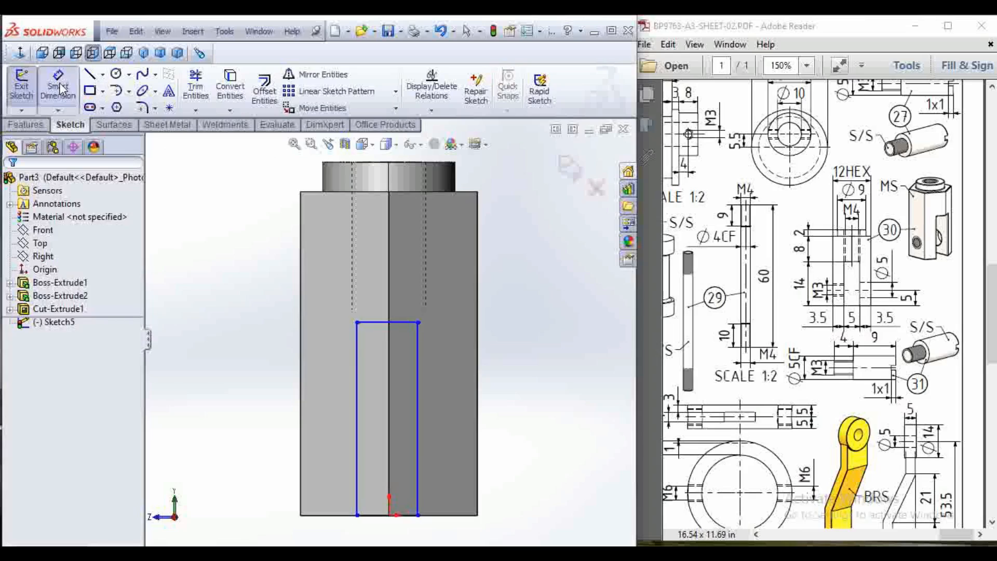
key(Escape)
click(301, 383)
click(355, 387)
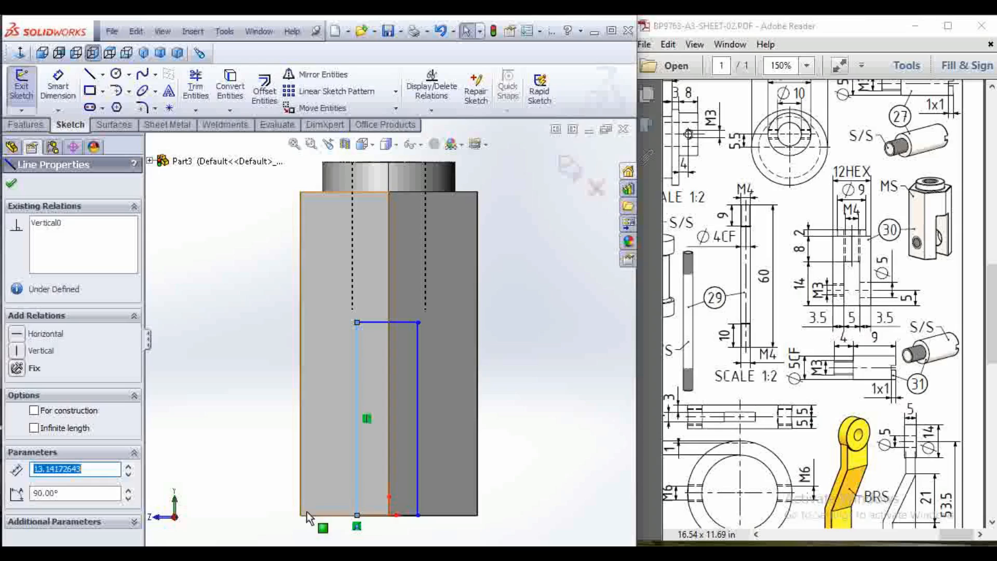
Step: Dimension the rectangle's vertical side and set its height to 14 mm
click(55, 92)
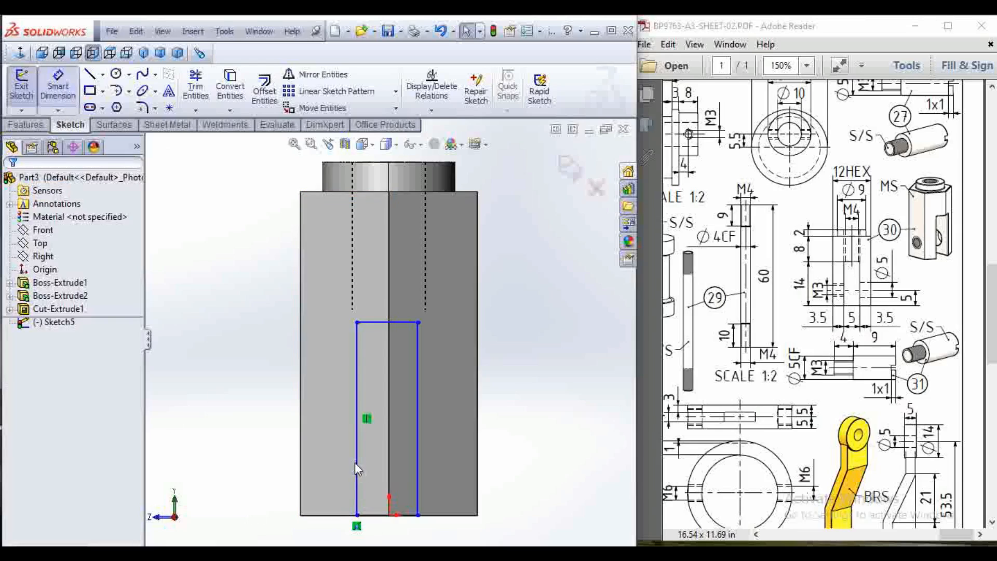
click(356, 446)
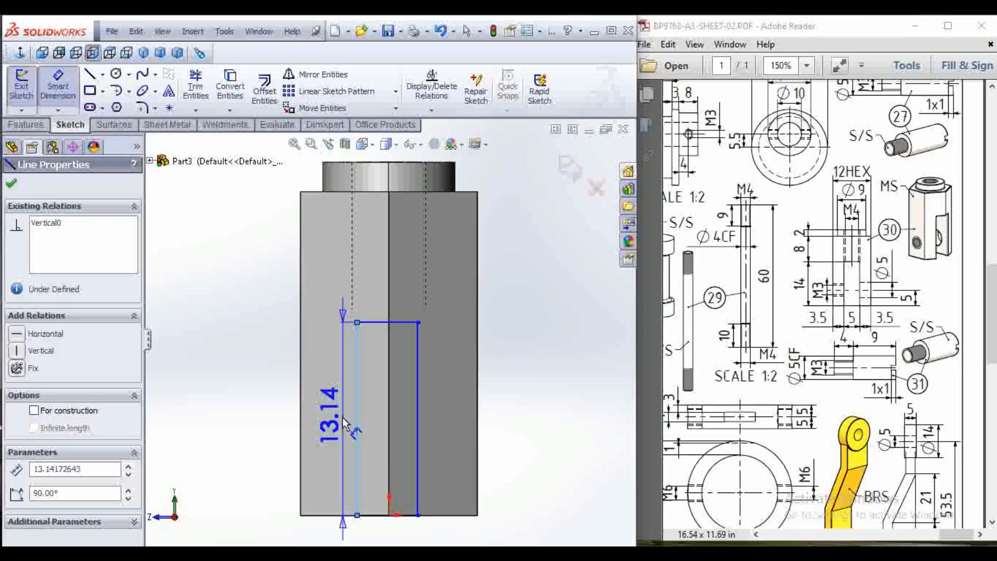
click(338, 410)
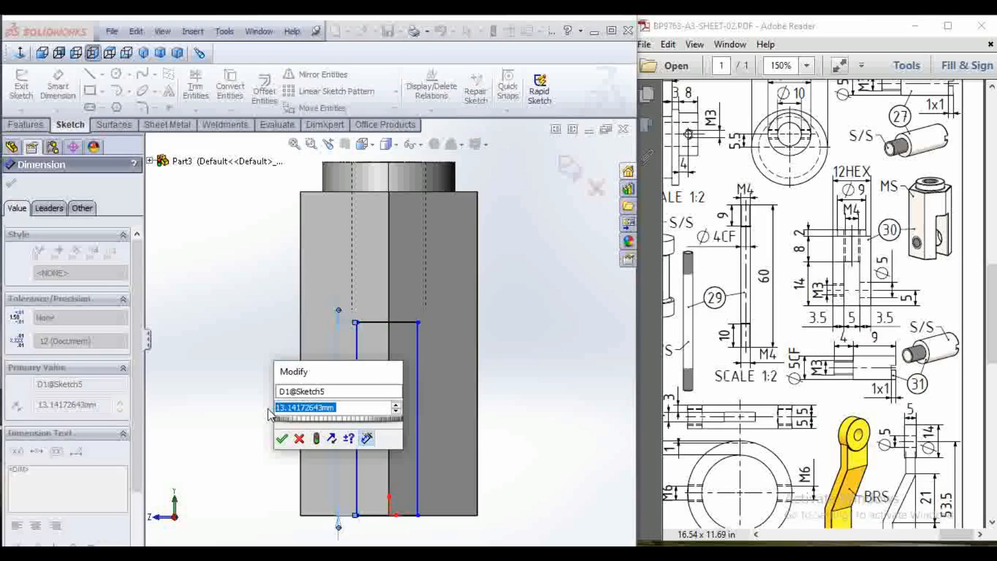
text(1)
key(Escape)
key(Escape)
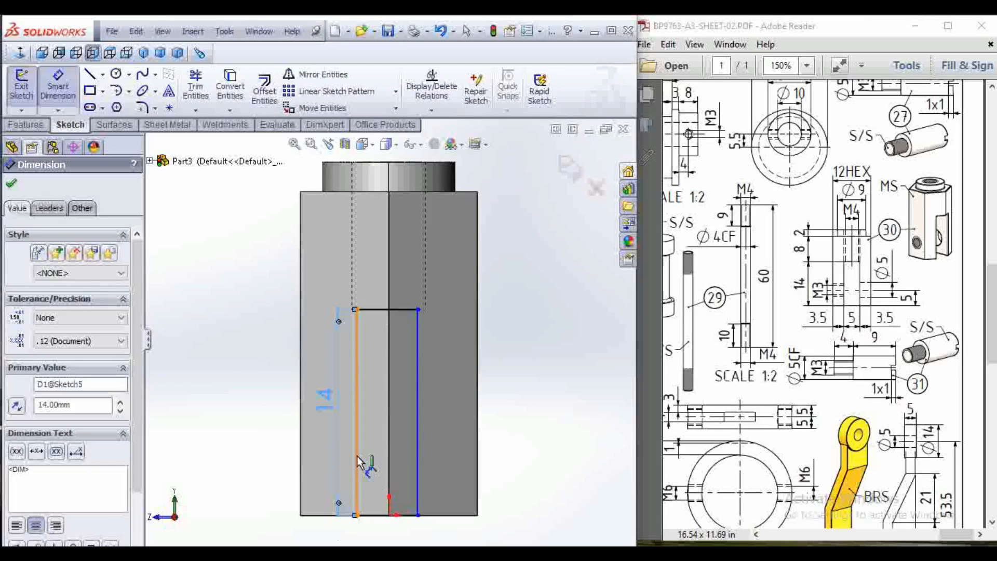
Step: Dimension the distance between the rectangle's two vertical sides and set its width to 5 mm
click(418, 465)
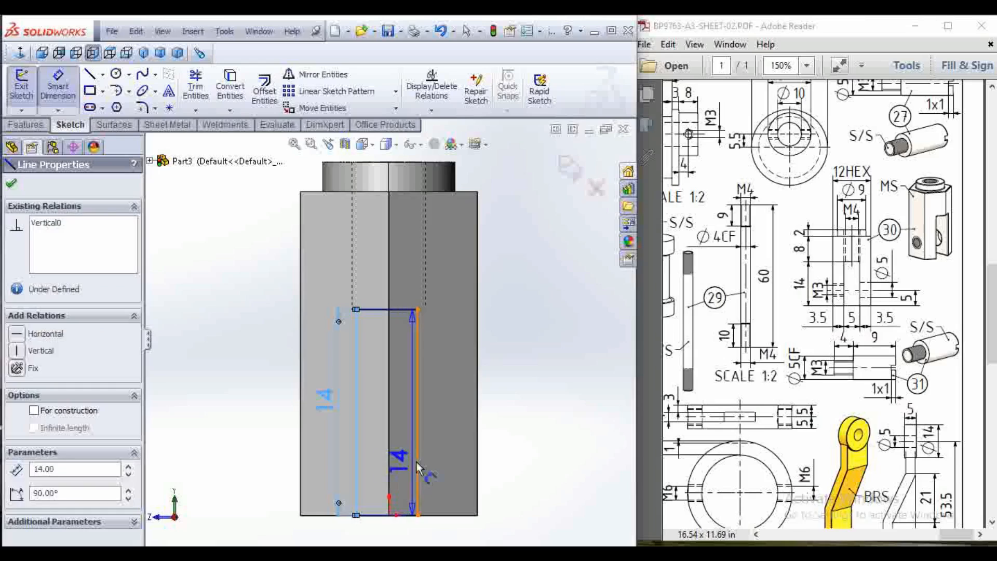
click(387, 516)
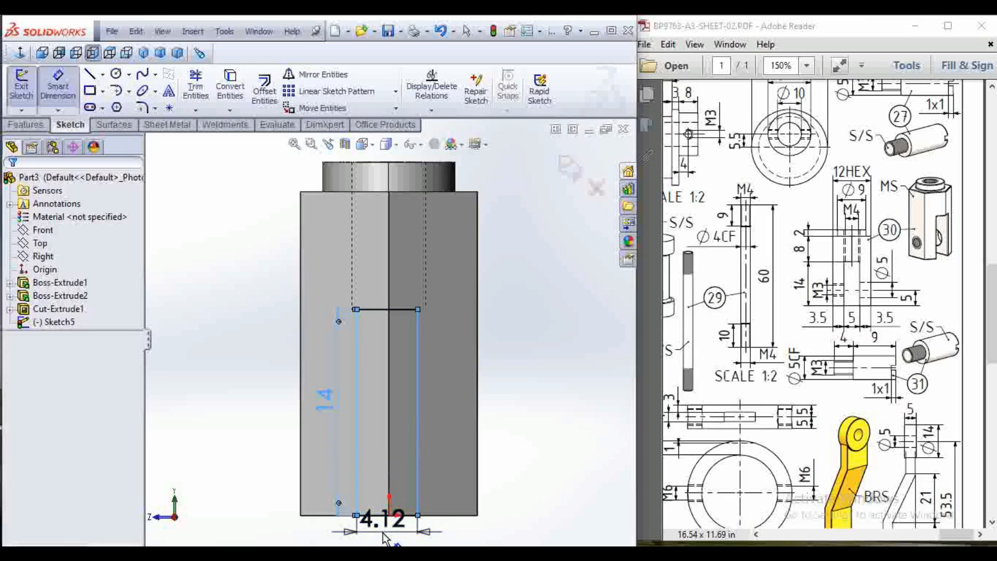
click(385, 531)
text(5)
key(Return)
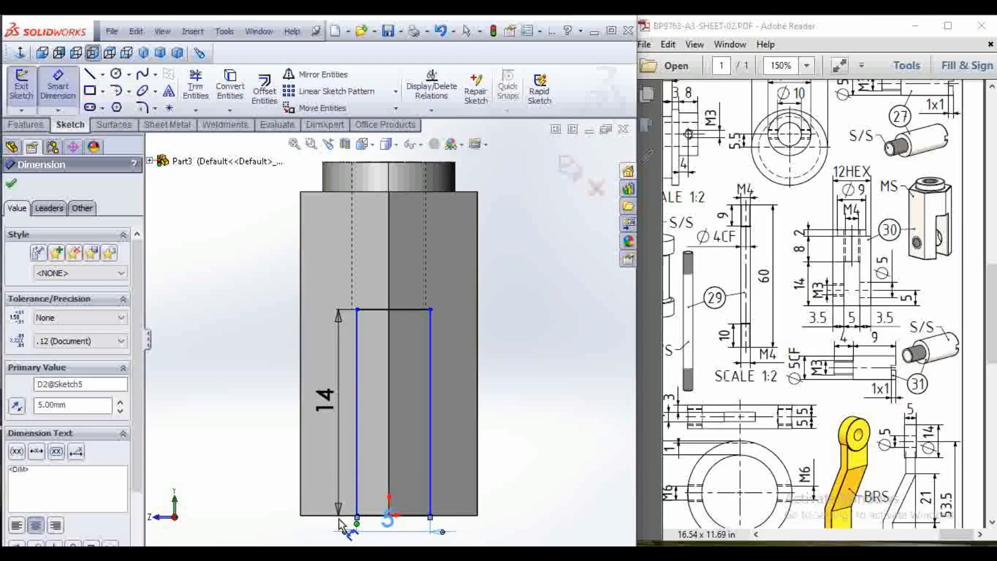
Step: Set the rectangle's nearer vertical side 3.5 mm from the hexagonal body's outer edge and finish the sketch
click(301, 512)
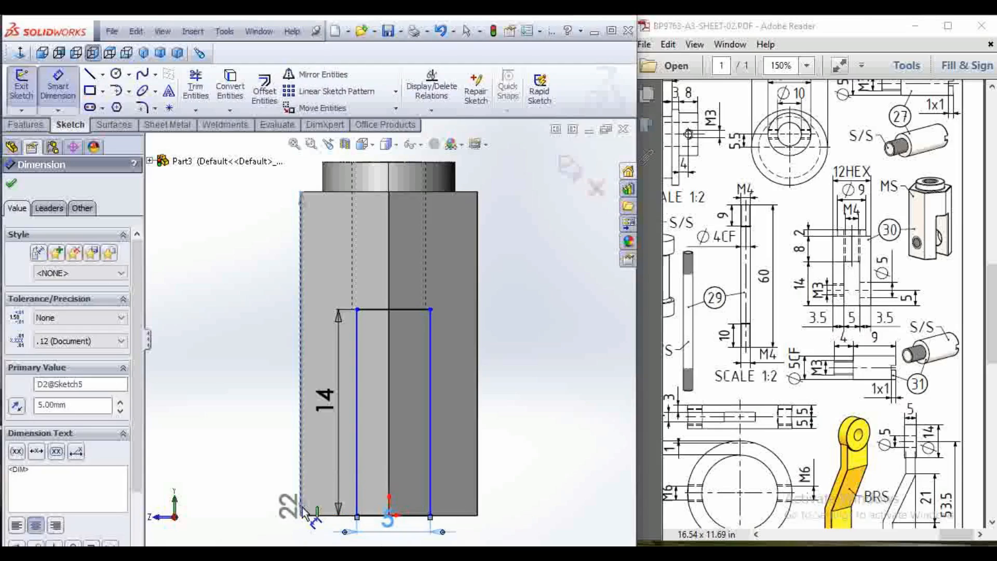
click(357, 498)
click(323, 531)
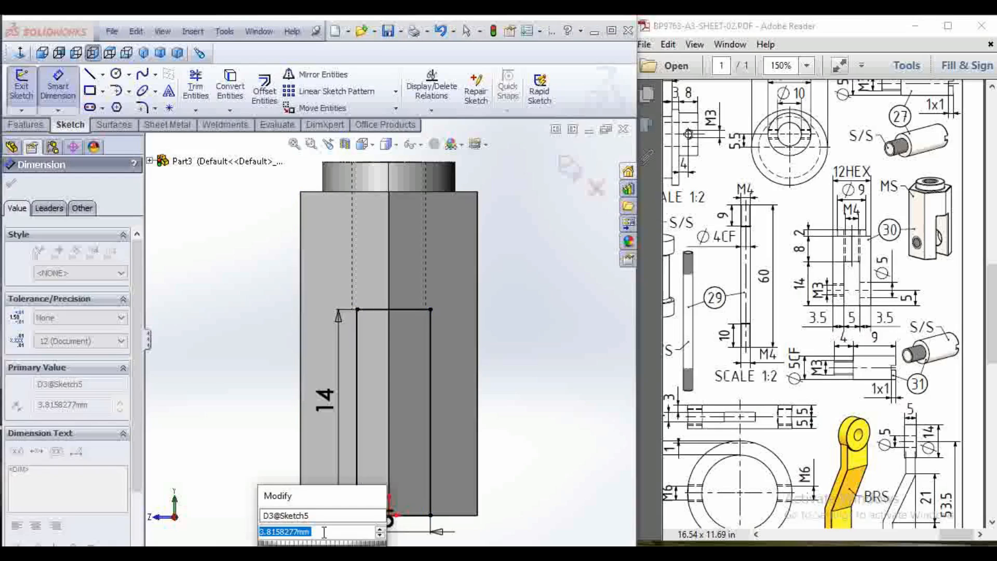
text(3.5)
key(Return)
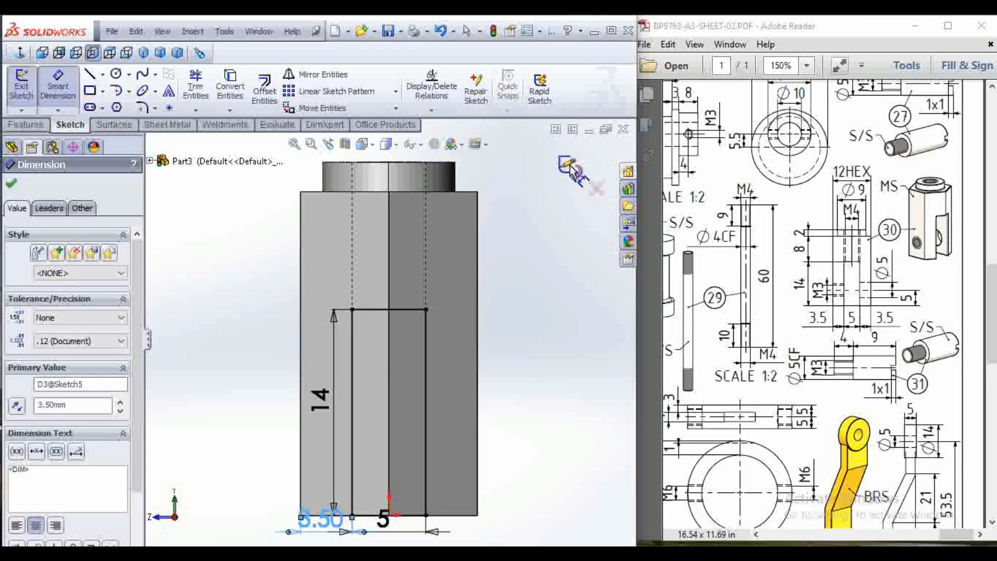
click(570, 167)
Step: Cut-extrude the 5 by 14 mm rectangle with the Mid Plane end condition to form the slot through the hexagonal body
click(216, 104)
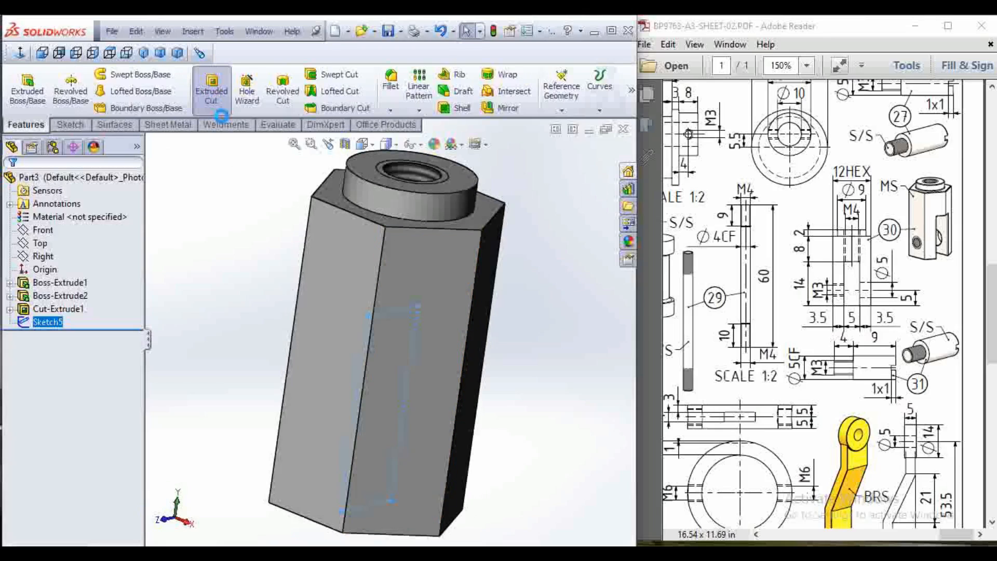
click(79, 267)
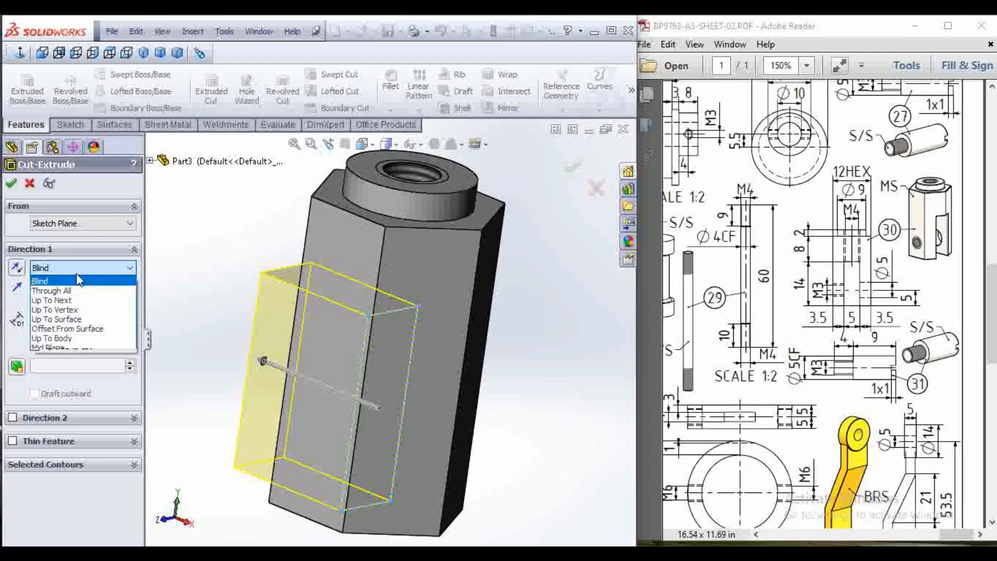
click(69, 348)
click(130, 316)
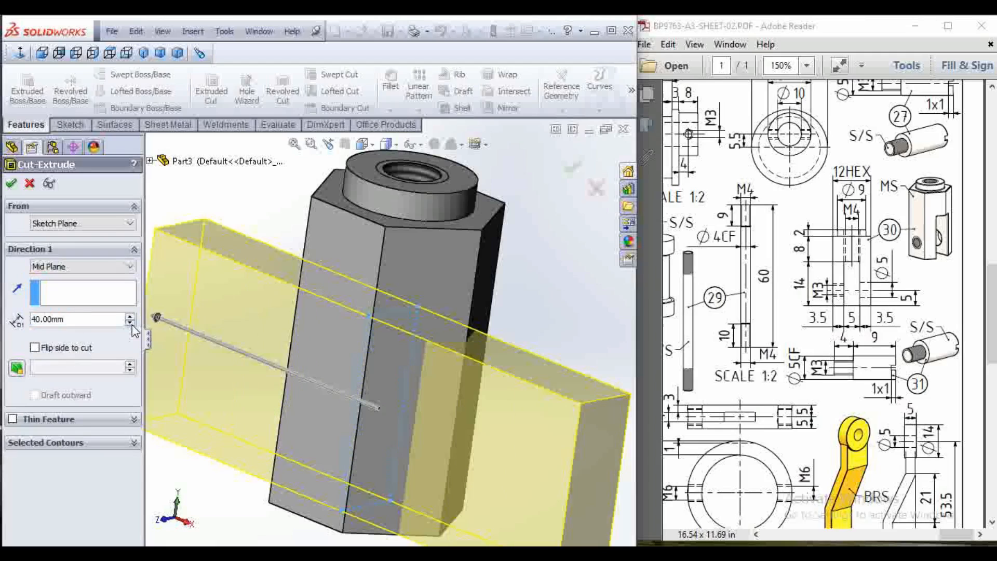
click(11, 183)
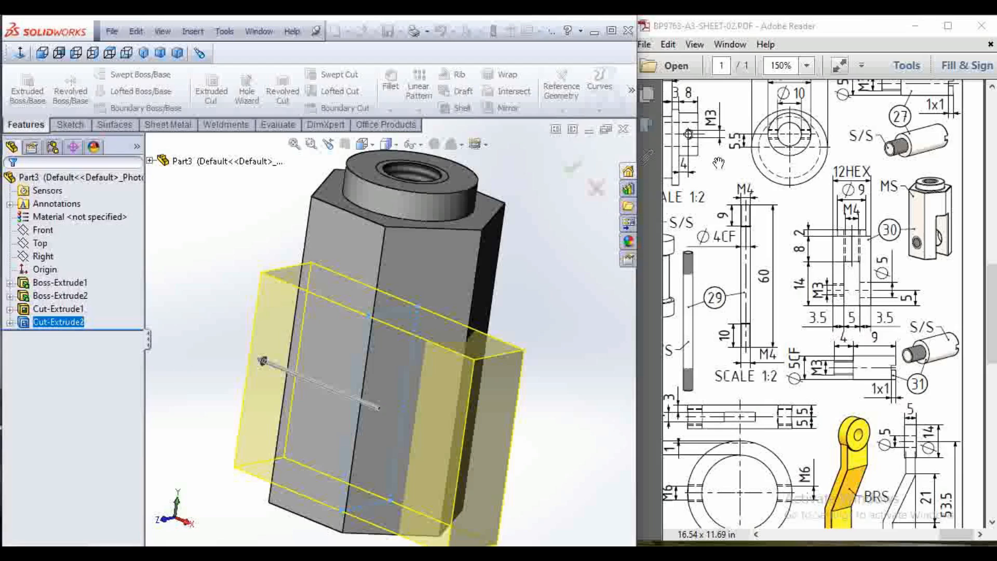
Step: Sketch a circle about 2.6 mm in diameter on the outer flat of one fork arm, vertically above the origin
mouse_move(568, 352)
middle_down()
mouse_move(521, 349)
mouse_move(561, 423)
mouse_move(603, 432)
middle_up()
click(351, 452)
click(407, 409)
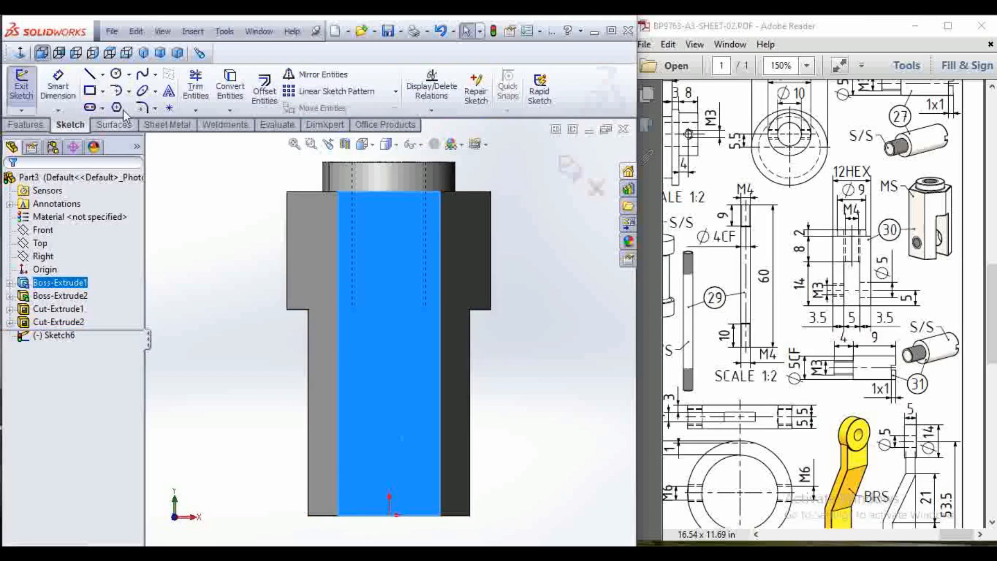
click(115, 74)
click(389, 440)
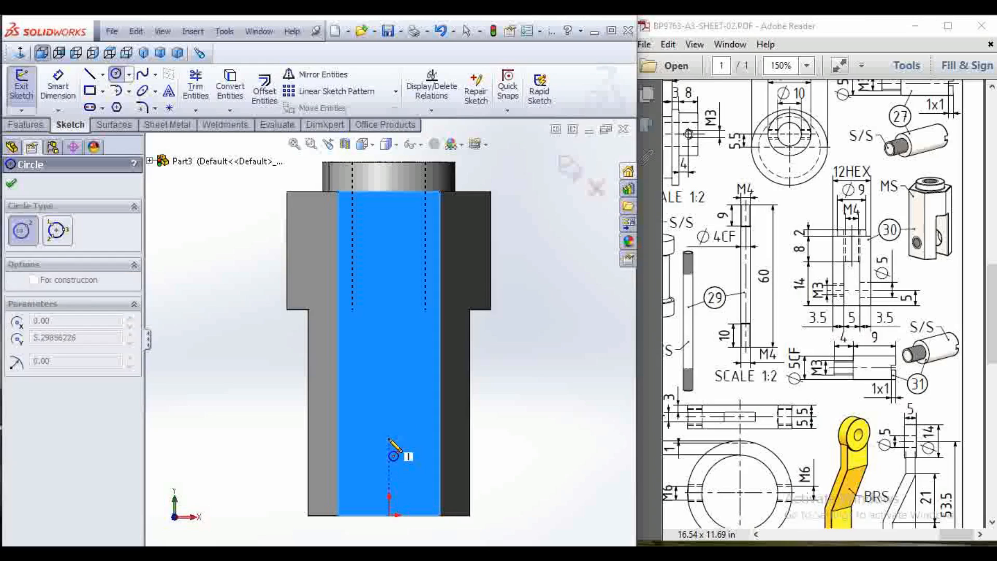
click(403, 427)
Step: Set the circle's diameter to 3 mm and exit the sketch
click(57, 83)
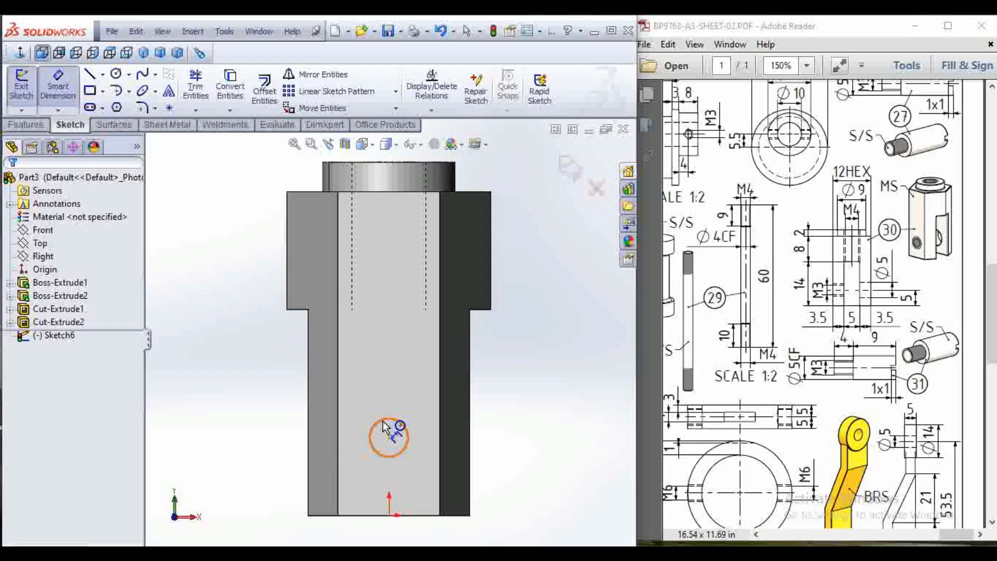
click(399, 422)
click(399, 375)
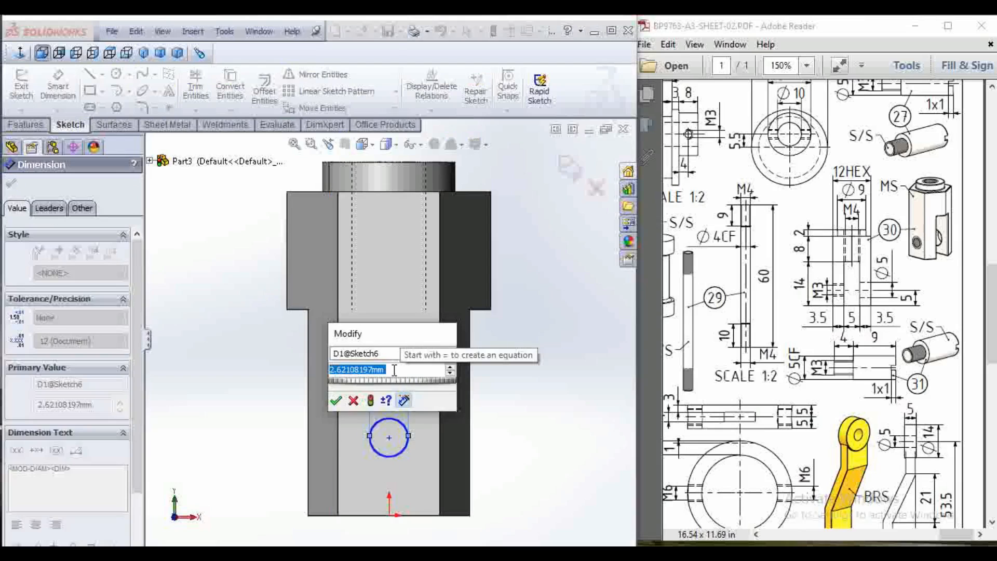
text(3)
key(Return)
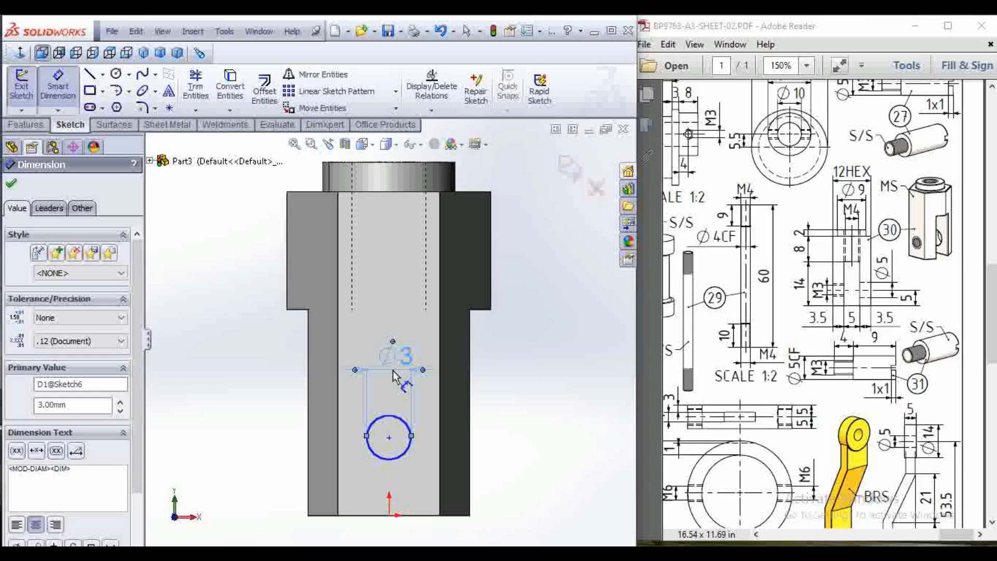
click(571, 182)
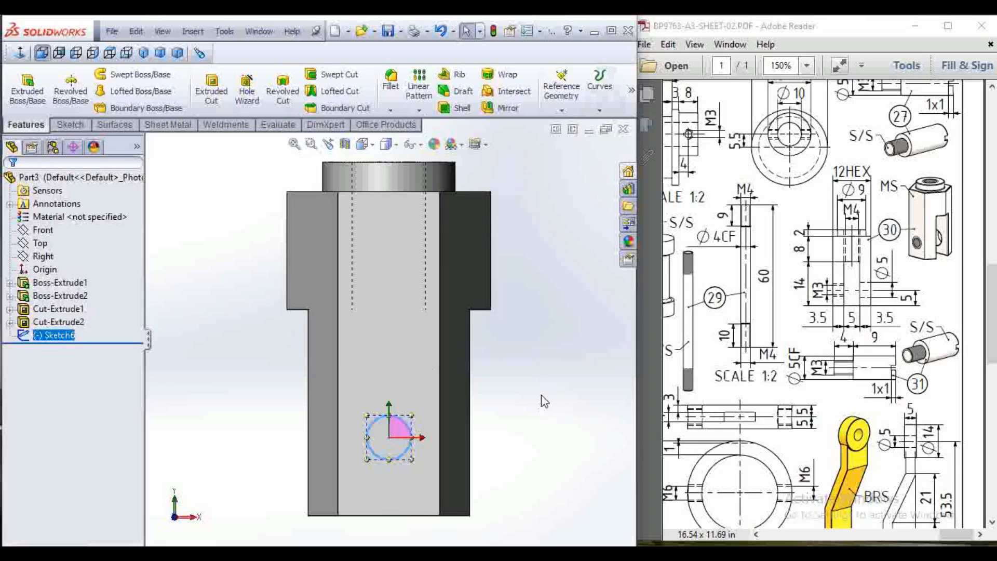
Step: Reopen the 3 mm circle's sketch, set its centre 5 mm above the body's bottom edge and exit the sketch
right_click(49, 336)
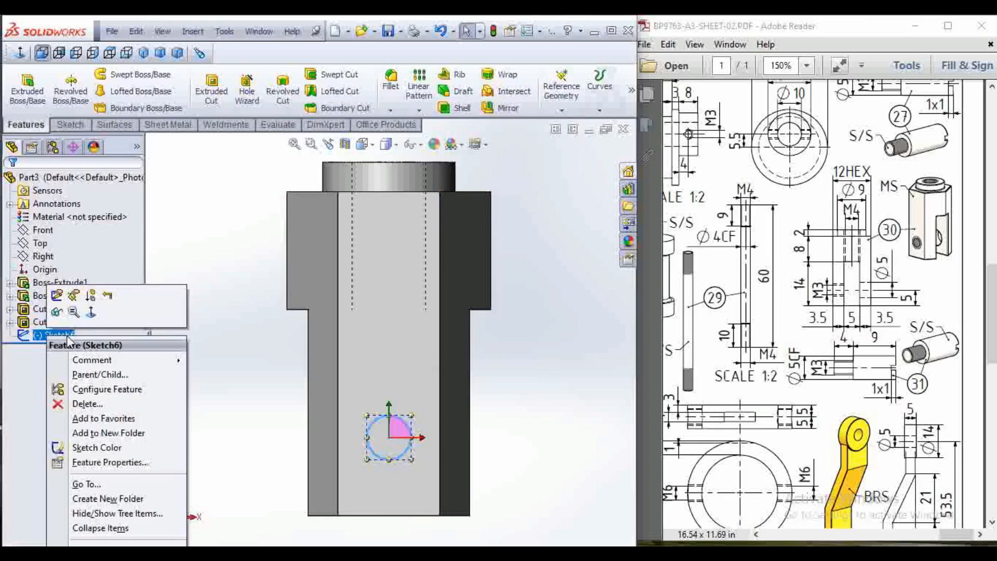
click(58, 296)
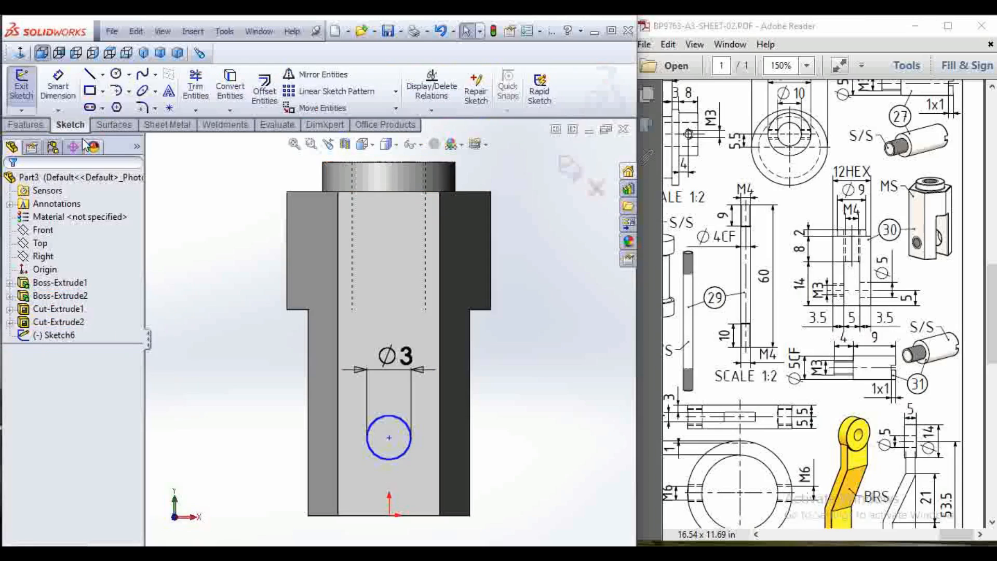
click(390, 438)
click(440, 515)
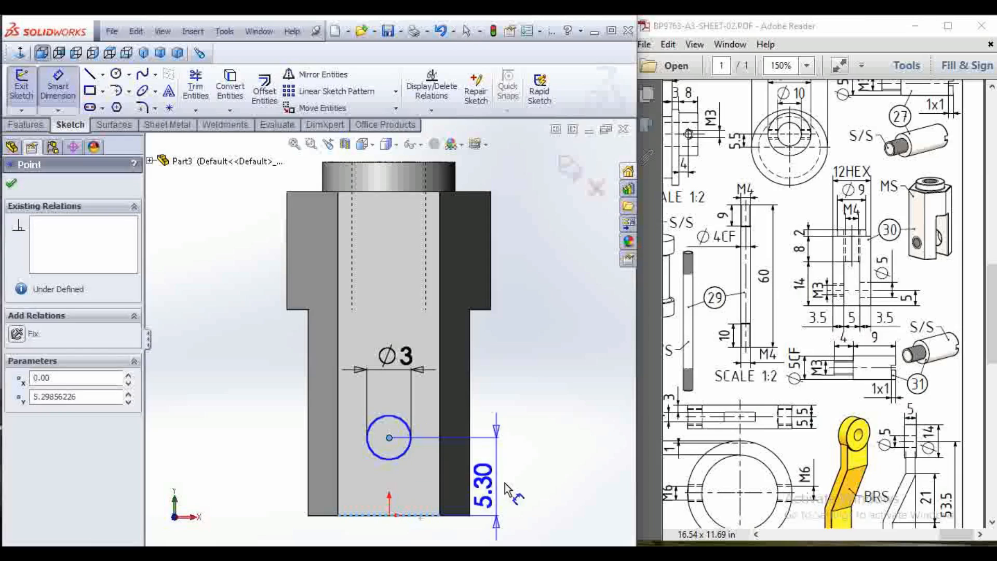
click(483, 470)
text(5.00mm)
key(Return)
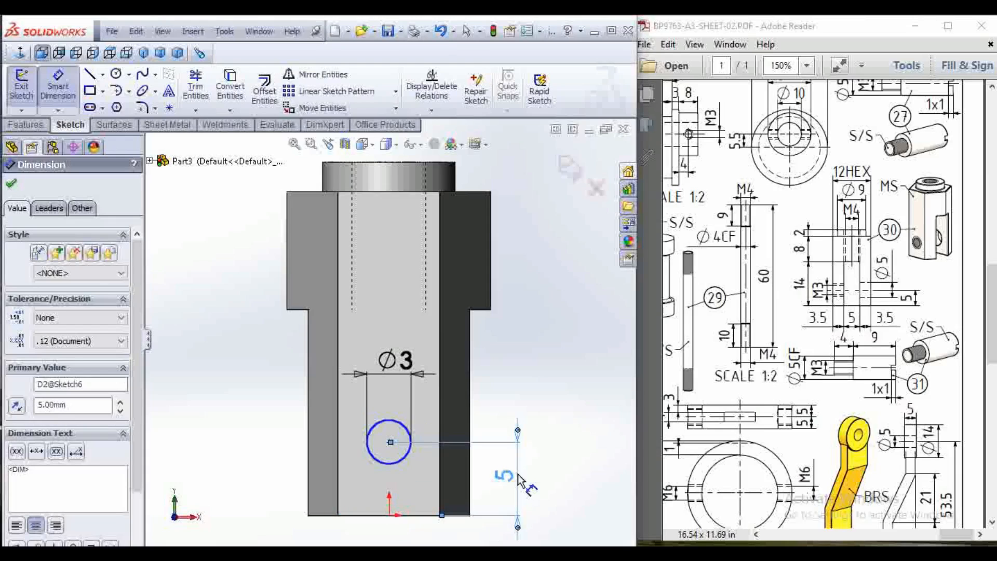
click(570, 169)
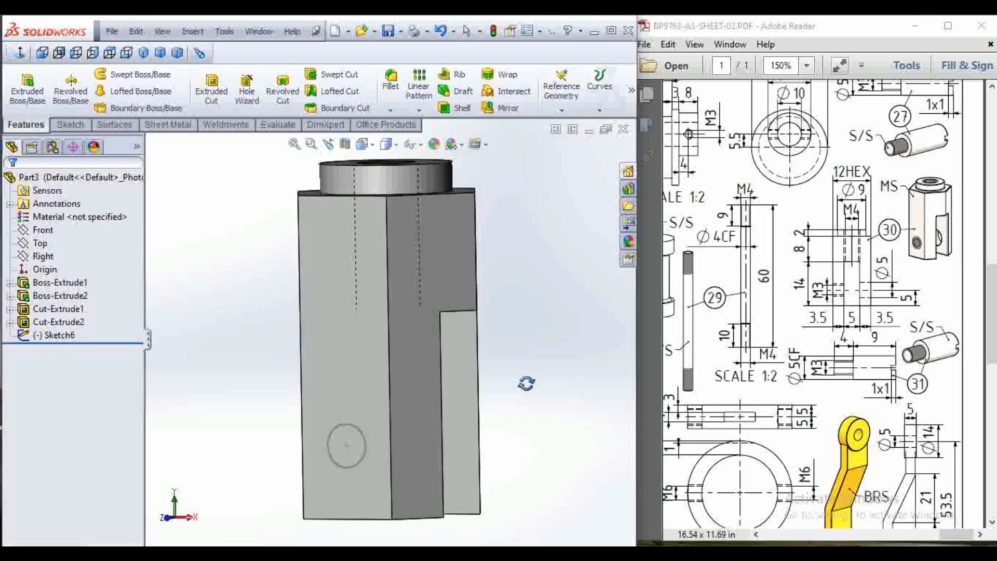
Step: Cut-extrude the 3 mm circle with the Up To Next end condition through the first fork arm
click(212, 88)
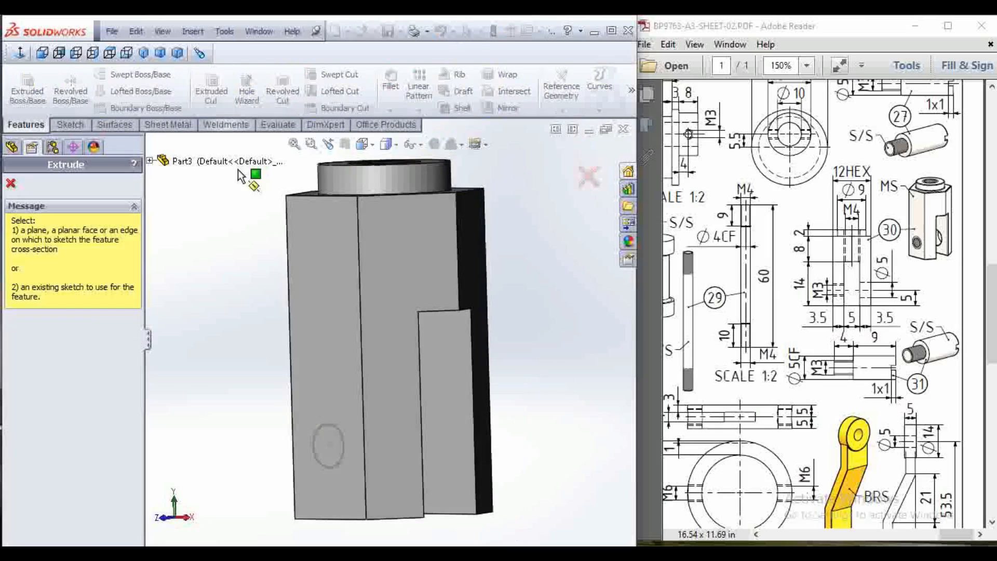
click(341, 428)
click(108, 270)
click(84, 300)
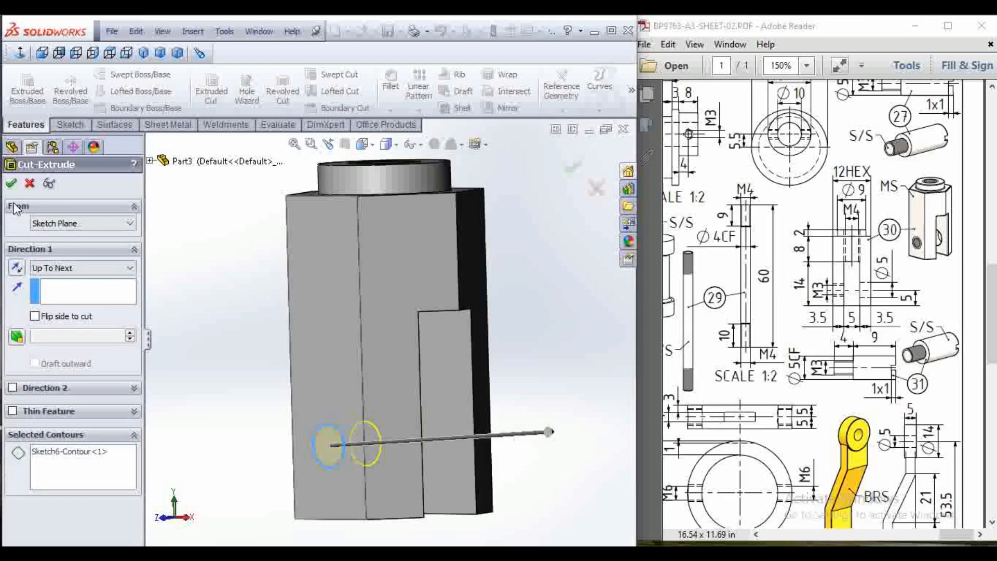
click(11, 184)
Step: Add a cosmetic thread to the 3 mm hole's outer edge using IS standard, Machine Threads, size M4, Up to Next
click(193, 31)
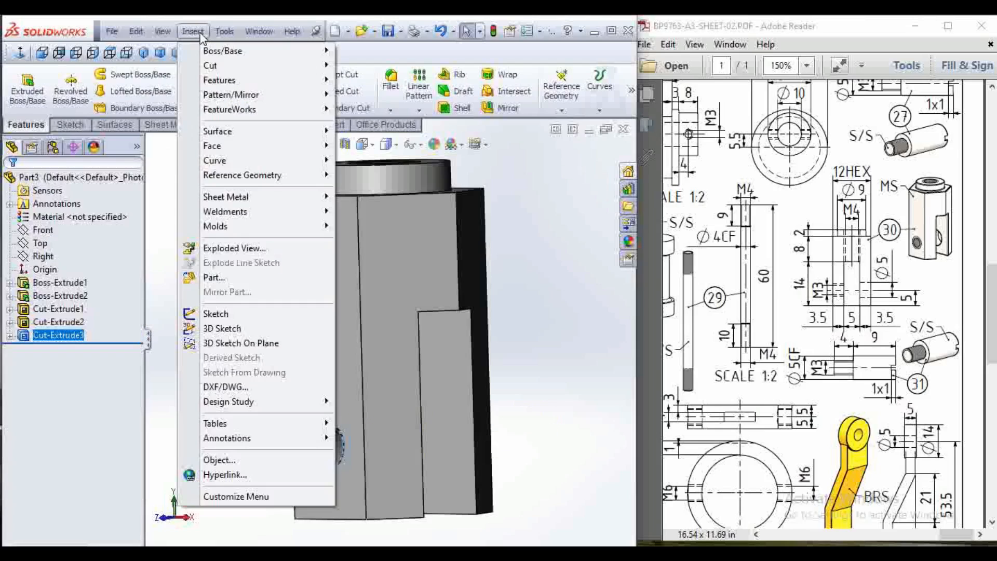
mouse_move(300, 442)
click(374, 393)
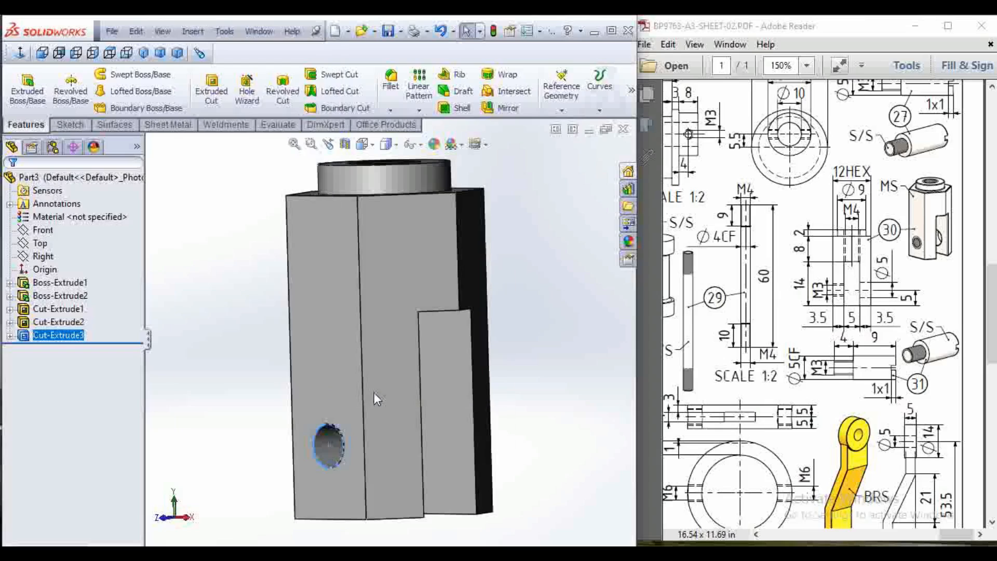
click(331, 423)
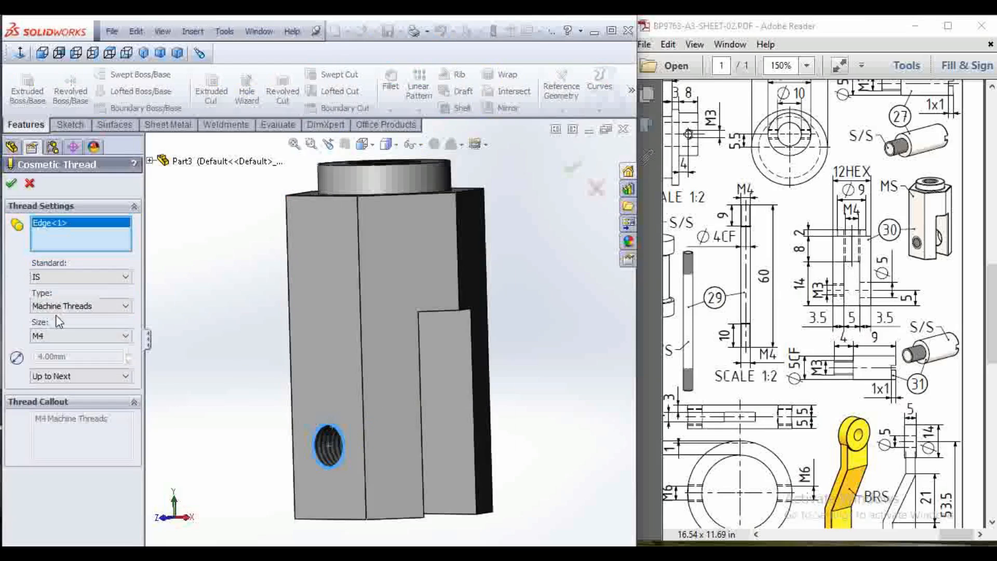
click(11, 183)
Step: Sketch a circle about 6.8 mm in diameter on the opposite fork arm's outer flat, vertically above the origin
middle_drag(280, 399, 456, 464)
click(458, 468)
click(518, 425)
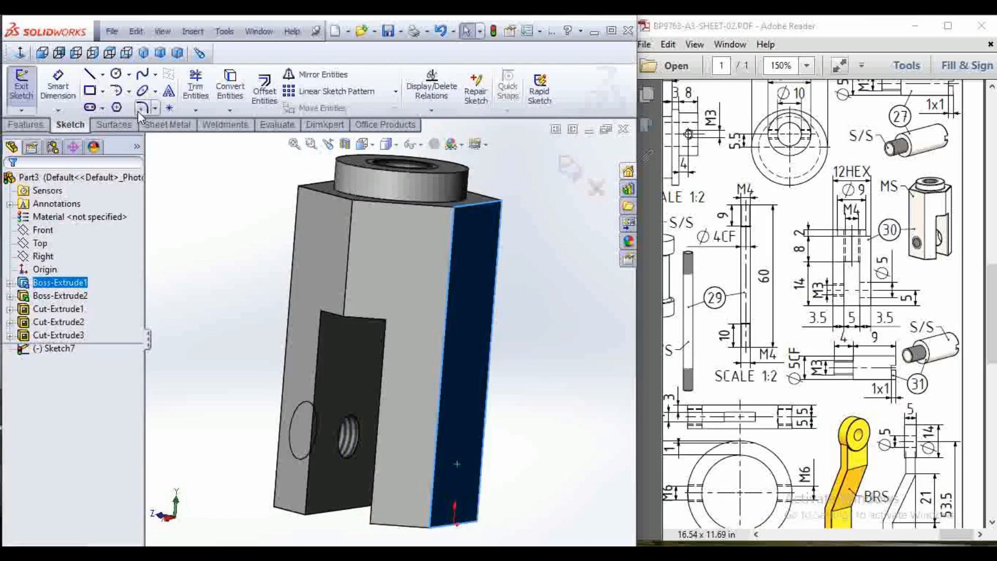
click(18, 56)
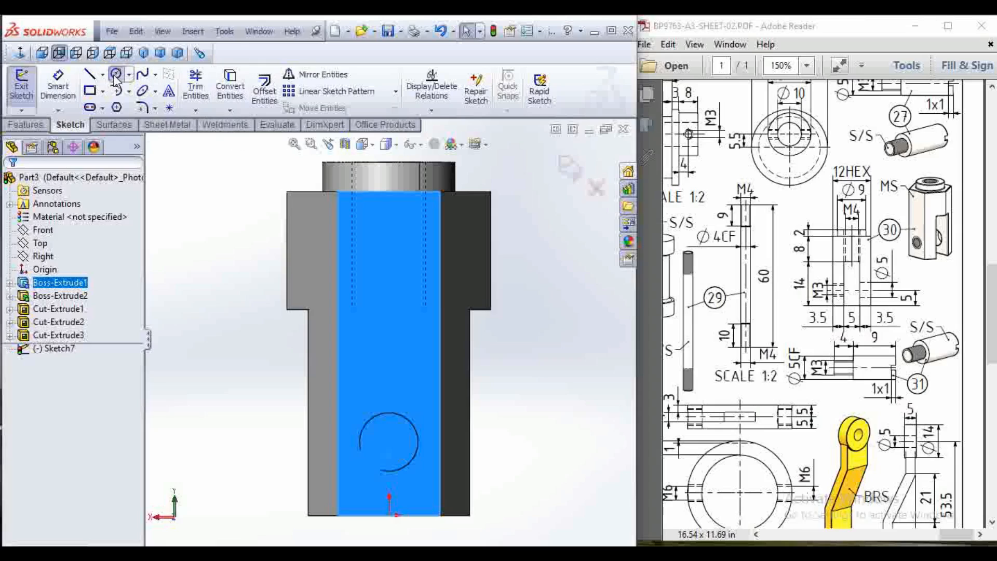
click(116, 75)
click(391, 440)
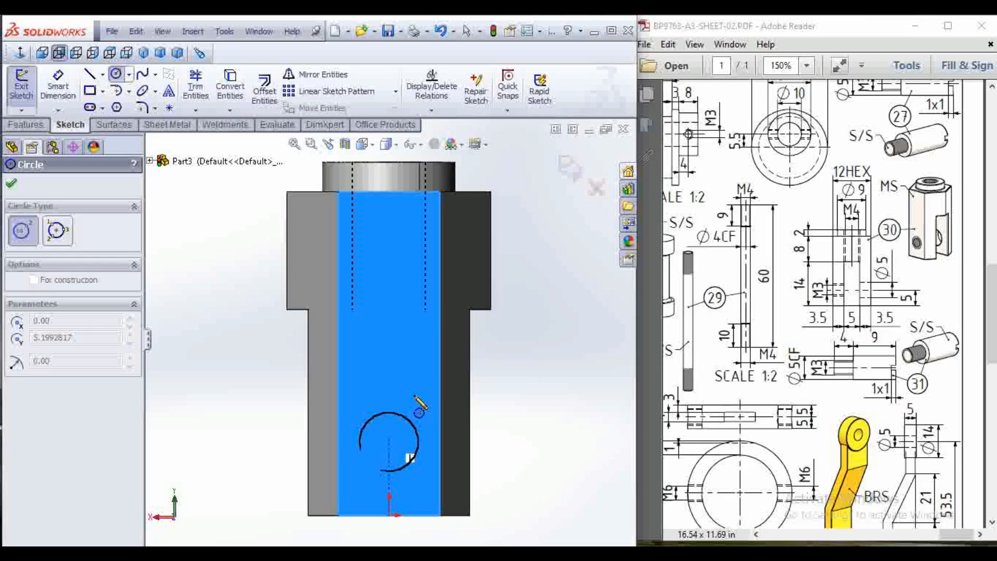
click(415, 396)
Step: Set the diameter of the circle on the opposite fork arm to 5 mm
click(58, 84)
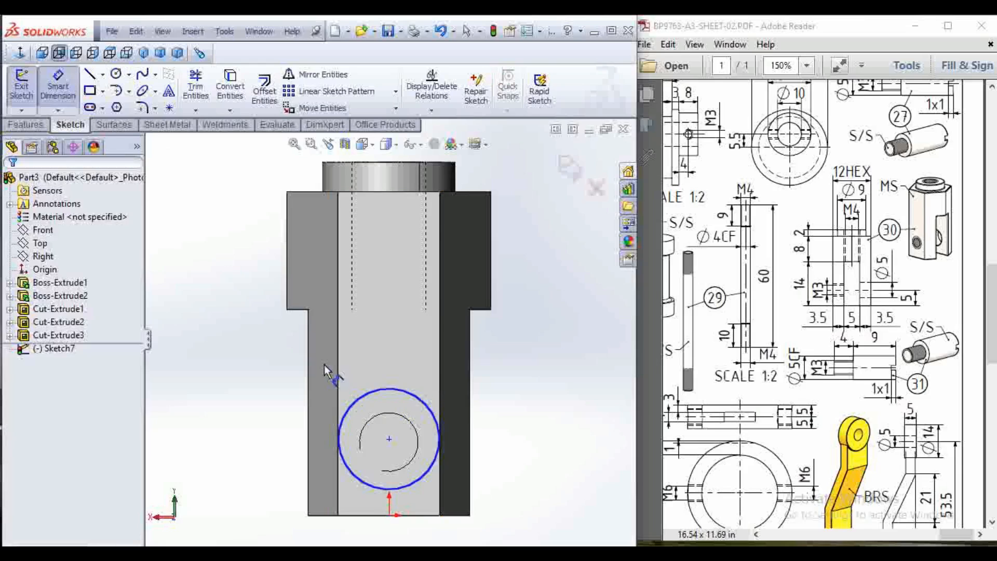
click(390, 398)
click(391, 337)
text(5)
key(Return)
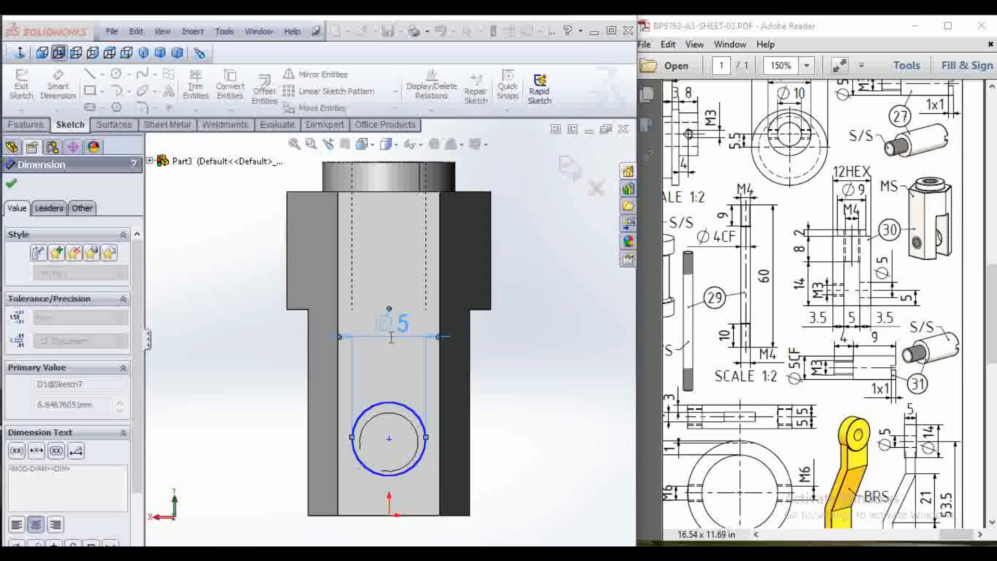
Step: Set the 5 mm circle's centre 5 mm above the body's bottom edge and exit the sketch
click(389, 439)
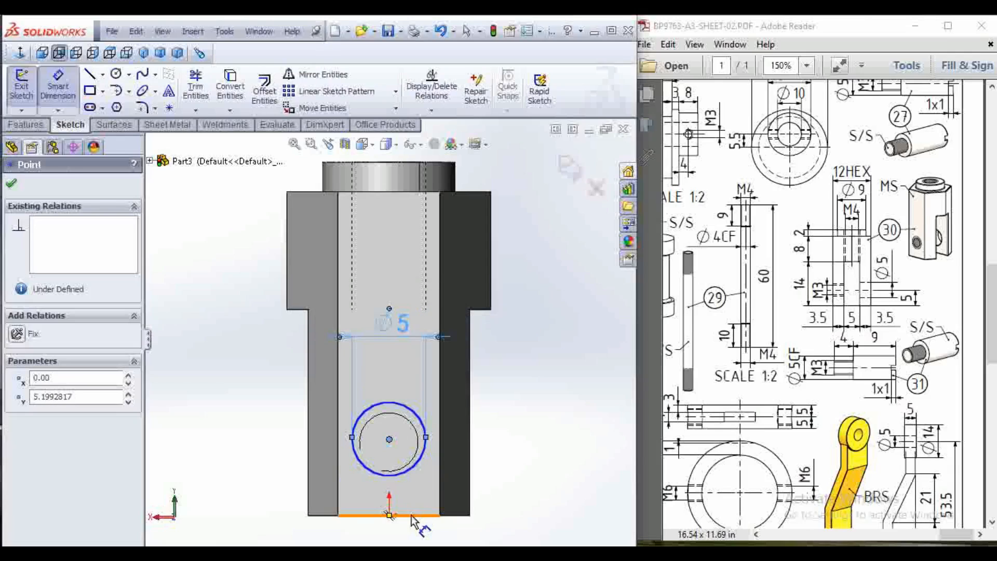
click(411, 517)
click(500, 466)
text(5)
key(Return)
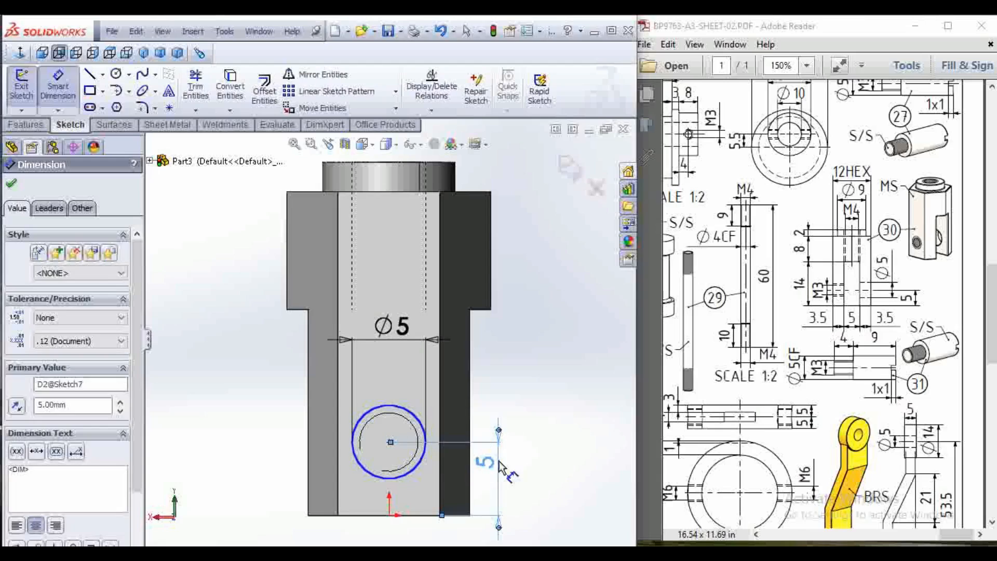
click(571, 170)
Step: Cut-extrude the 5 mm circle with the Up To Next end condition through the second fork arm
middle_drag(510, 323, 558, 347)
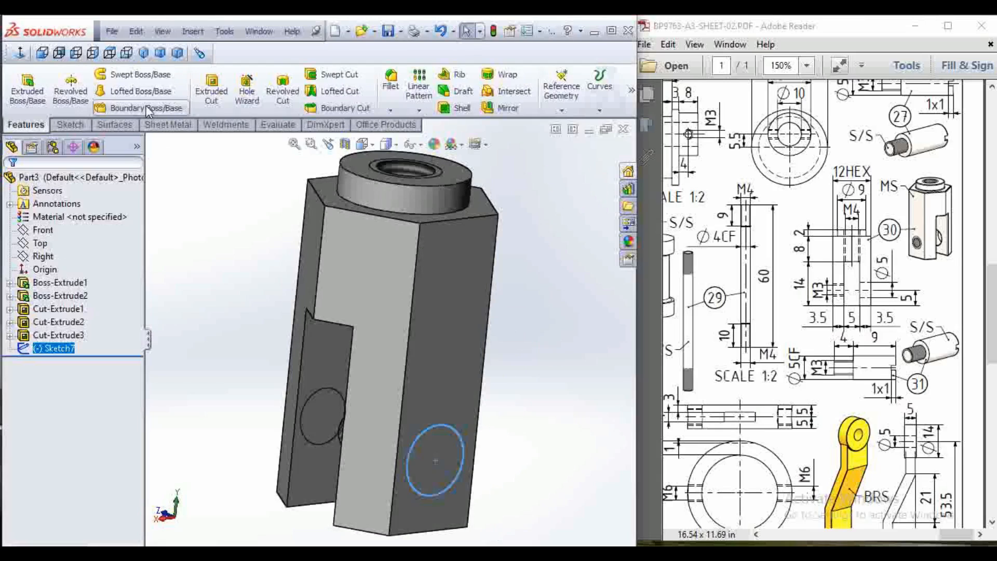
click(205, 87)
click(83, 267)
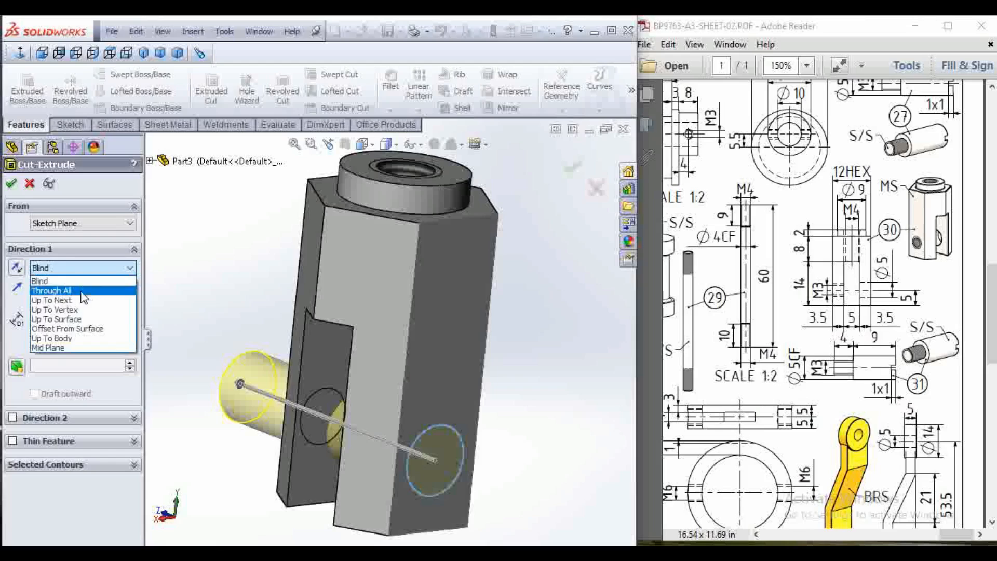
click(57, 302)
key(Return)
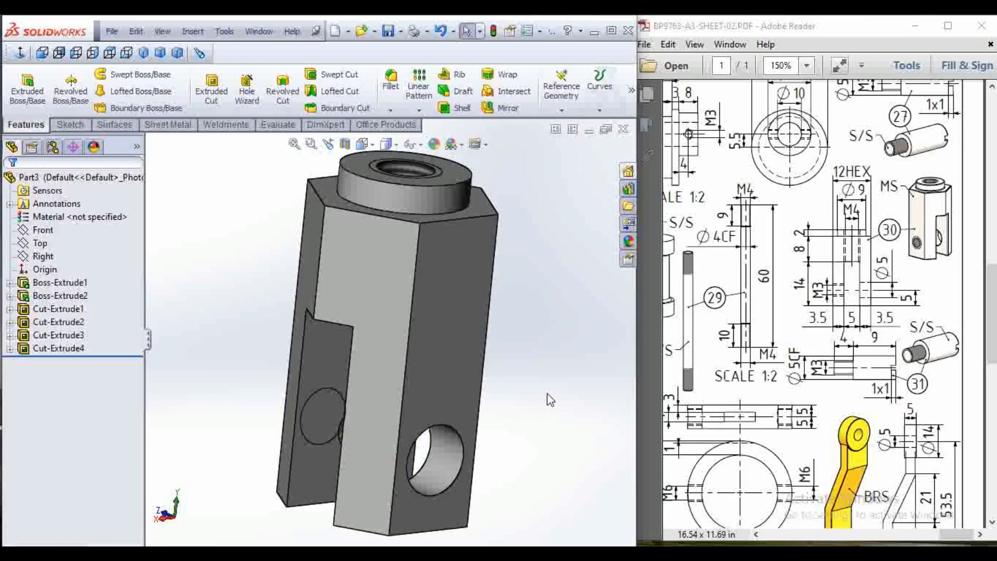
Step: Assign Cast Alloy Steel as the part's material
mouse_move(547, 400)
middle_down()
mouse_move(592, 419)
mouse_move(438, 414)
mouse_move(362, 332)
mouse_move(521, 407)
mouse_move(467, 364)
mouse_move(492, 396)
mouse_move(369, 357)
mouse_move(400, 383)
middle_up()
right_click(73, 206)
right_click(66, 217)
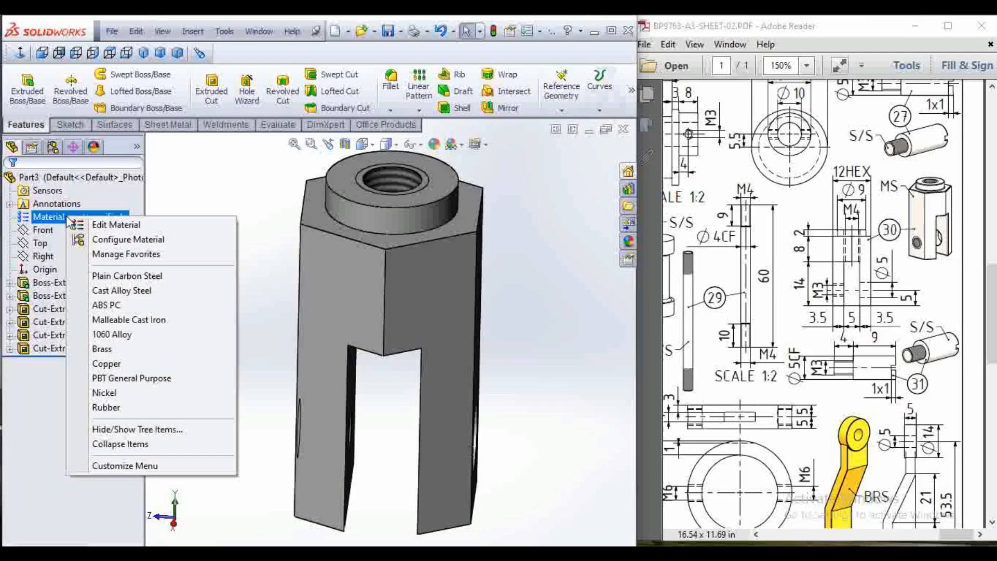
click(141, 292)
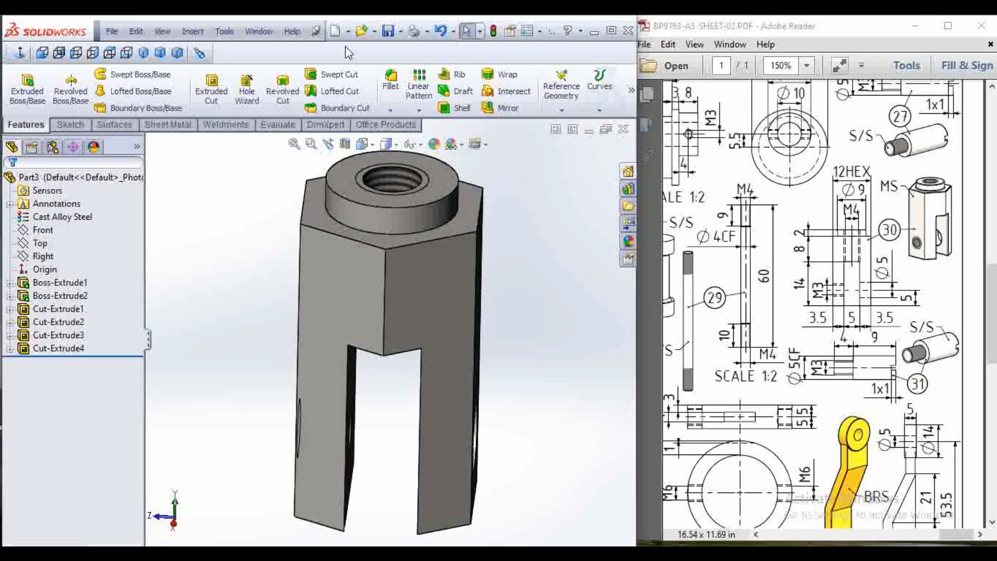
Step: Look up part 30 in the PDF parts list and save the part as "30 piston valve rod yoke connector" in the Engine design folder
click(388, 31)
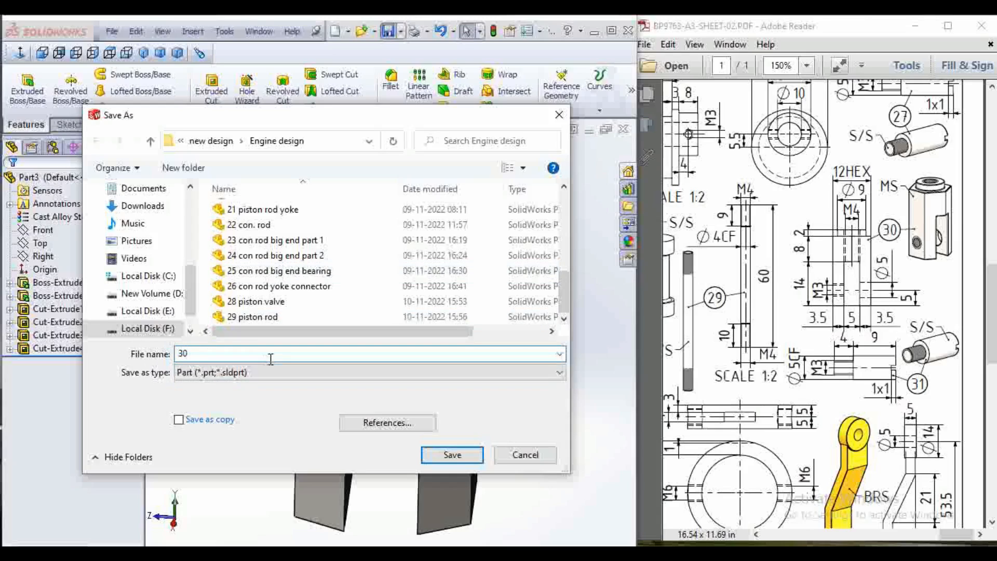
click(592, 553)
click(561, 506)
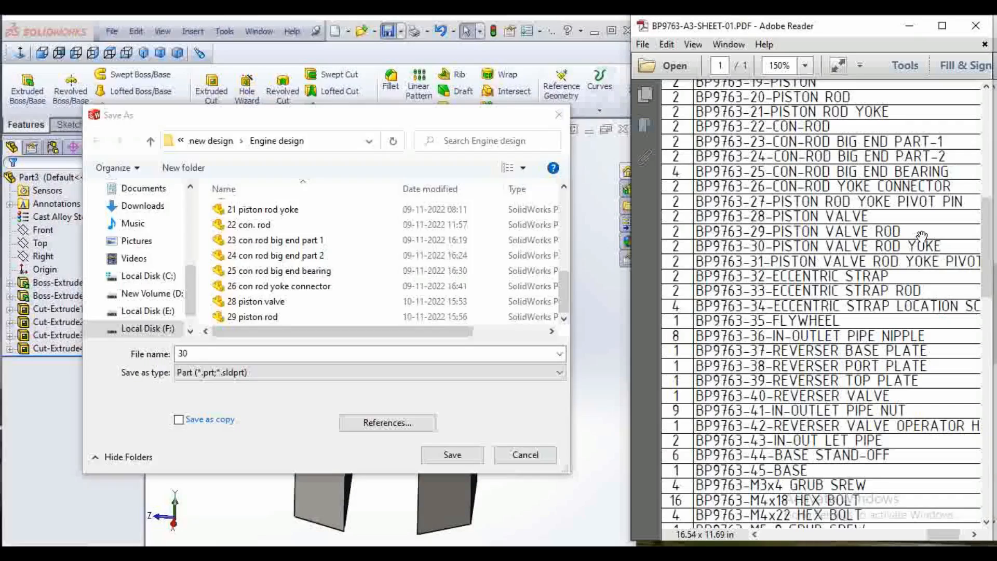
click(233, 353)
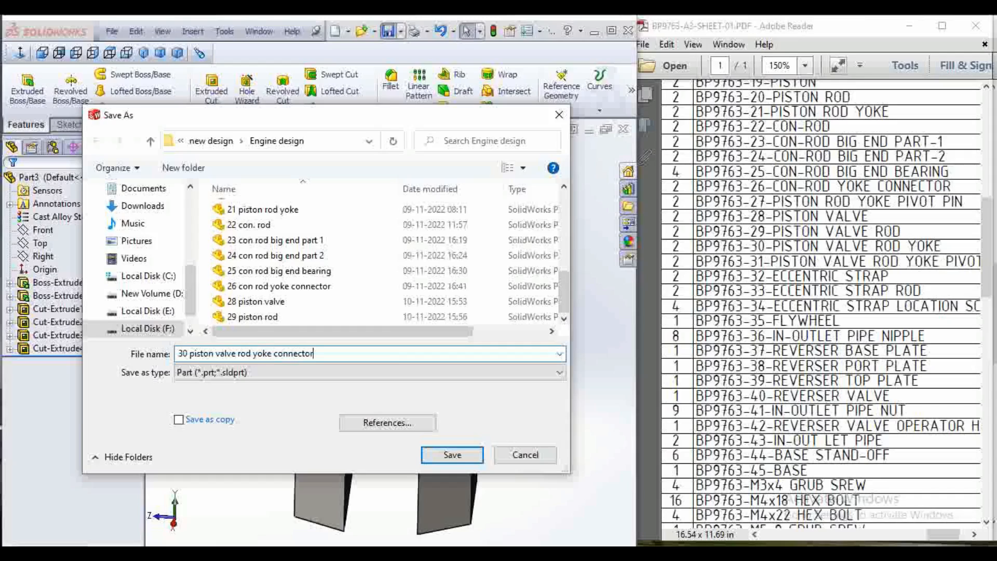
text(piston valve rod yoke connector)
key(Return)
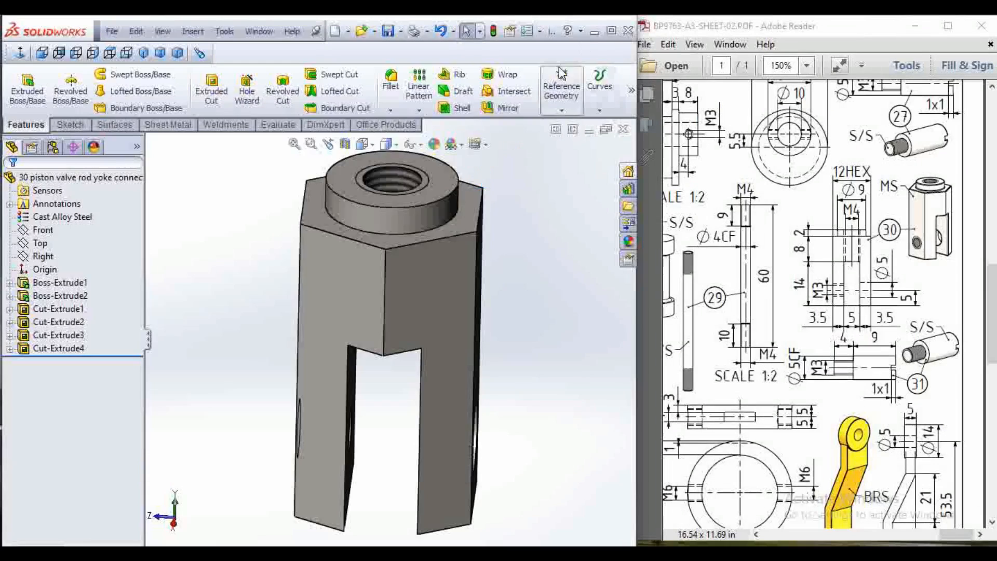